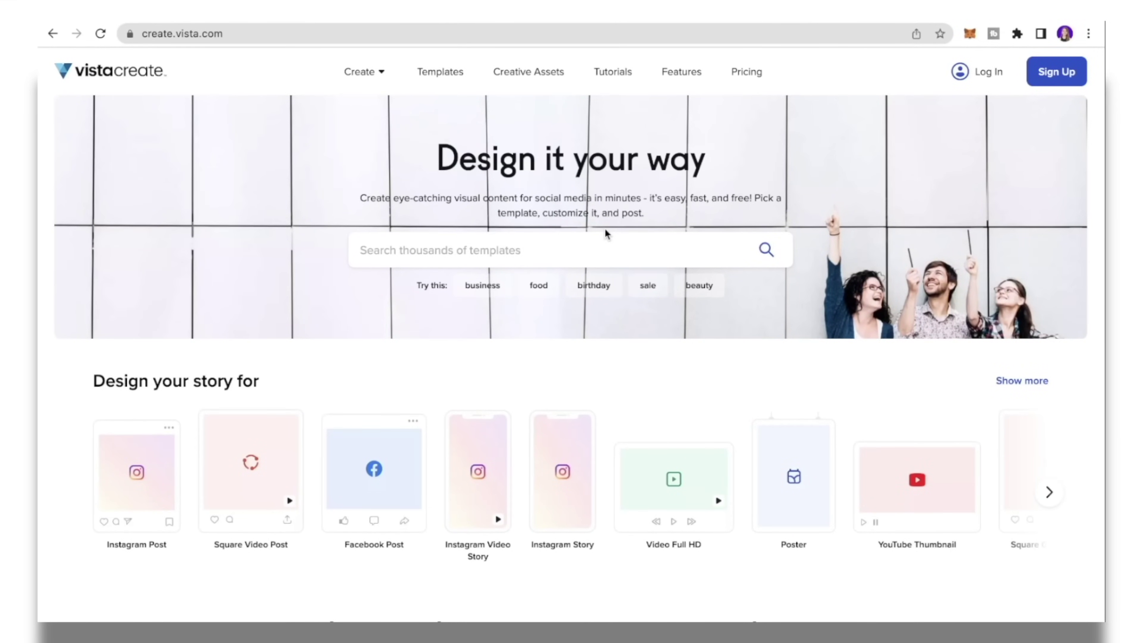
Examine the template gallery, the stock video collection and the Starter and Pro plan comparison
click(438, 77)
scroll(414, 244, down, 10)
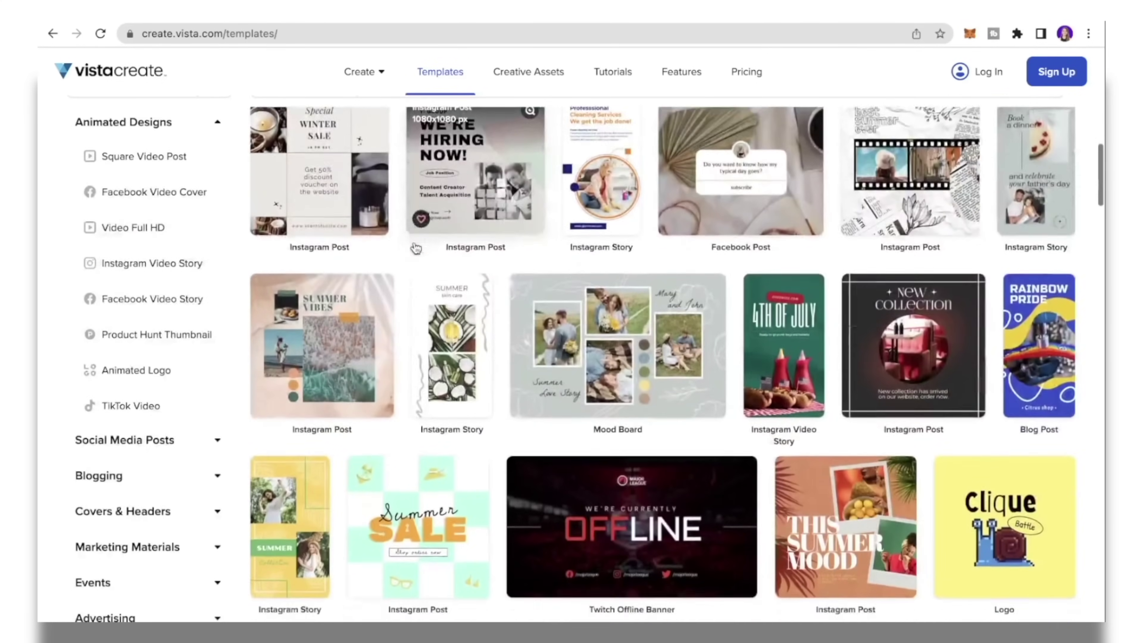
scroll(414, 246, down, 2)
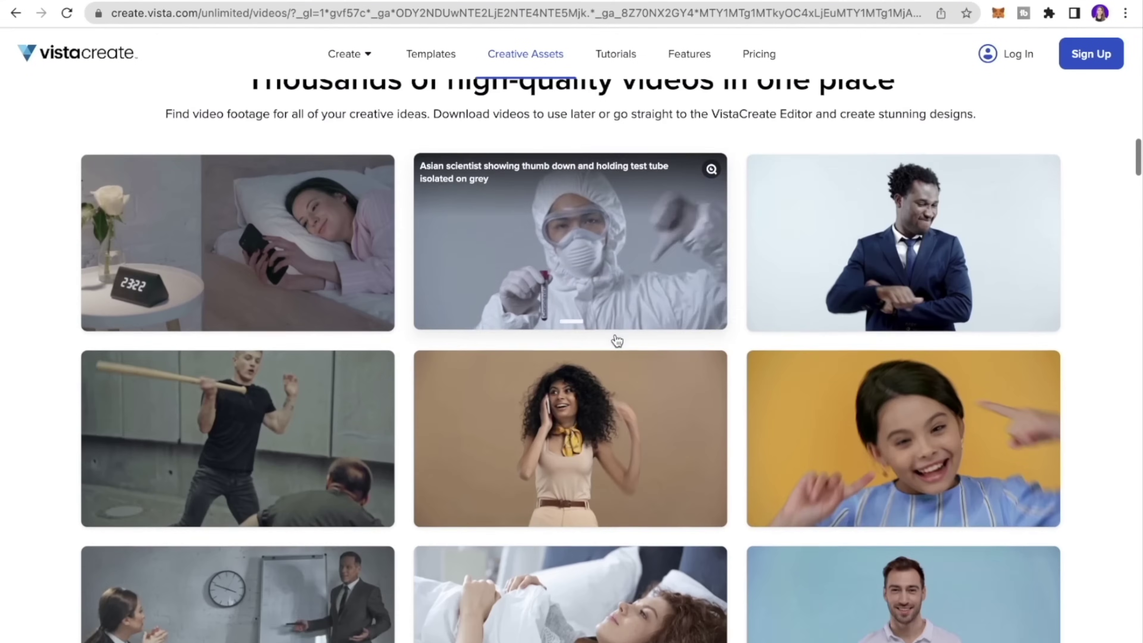
scroll(617, 341, down, 3)
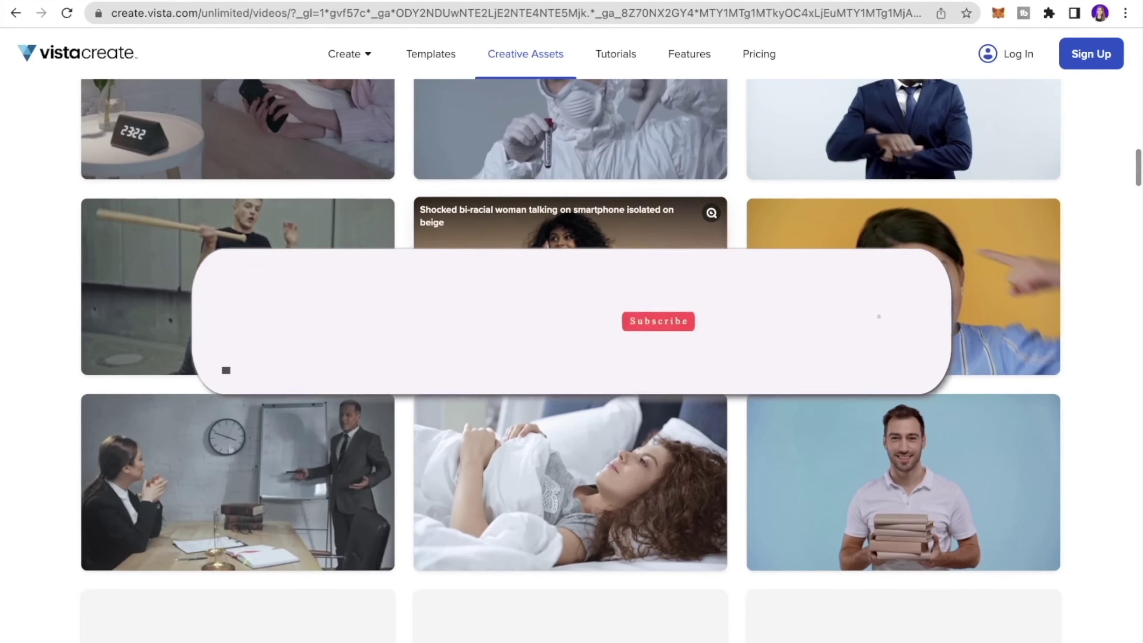
scroll(612, 361, down, 1)
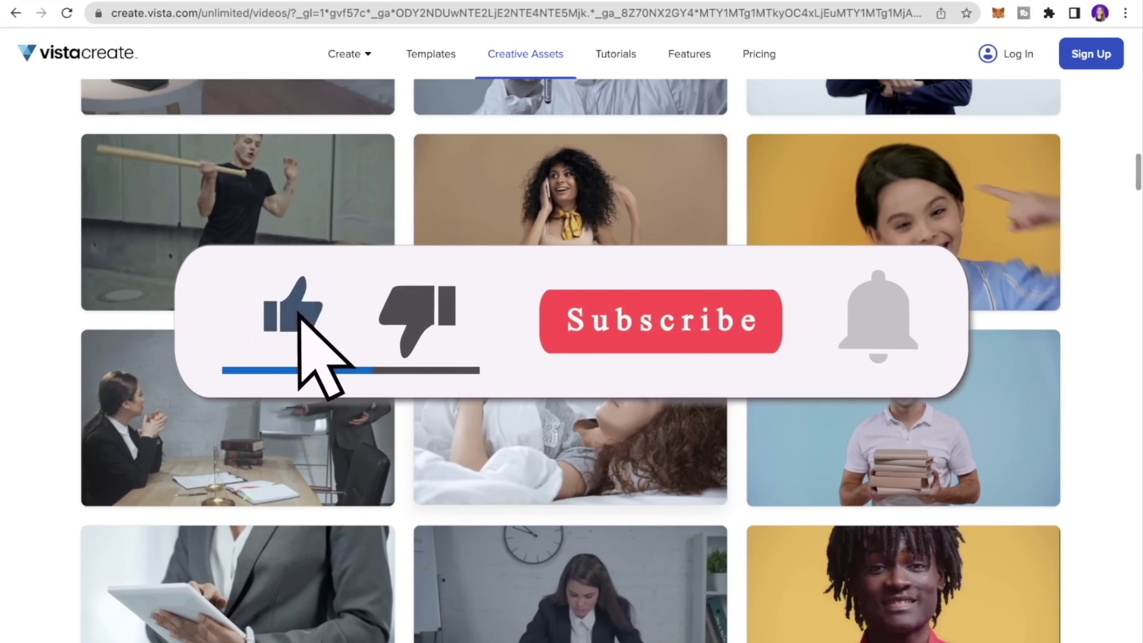
scroll(612, 361, down, 1)
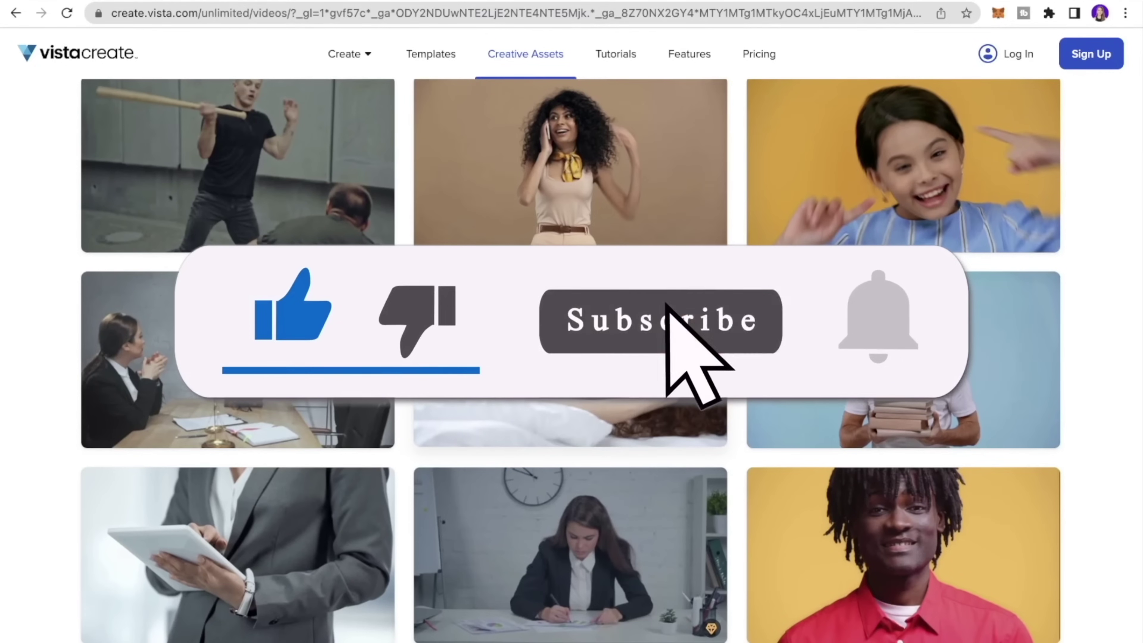
scroll(612, 360, down, 1)
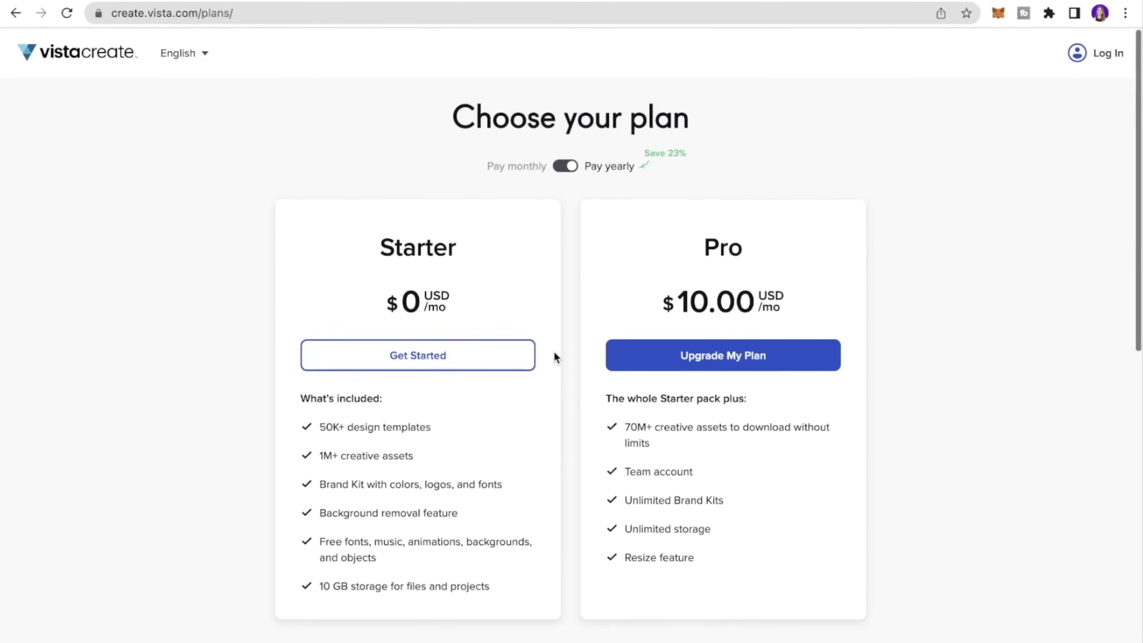
scroll(554, 351, down, 1)
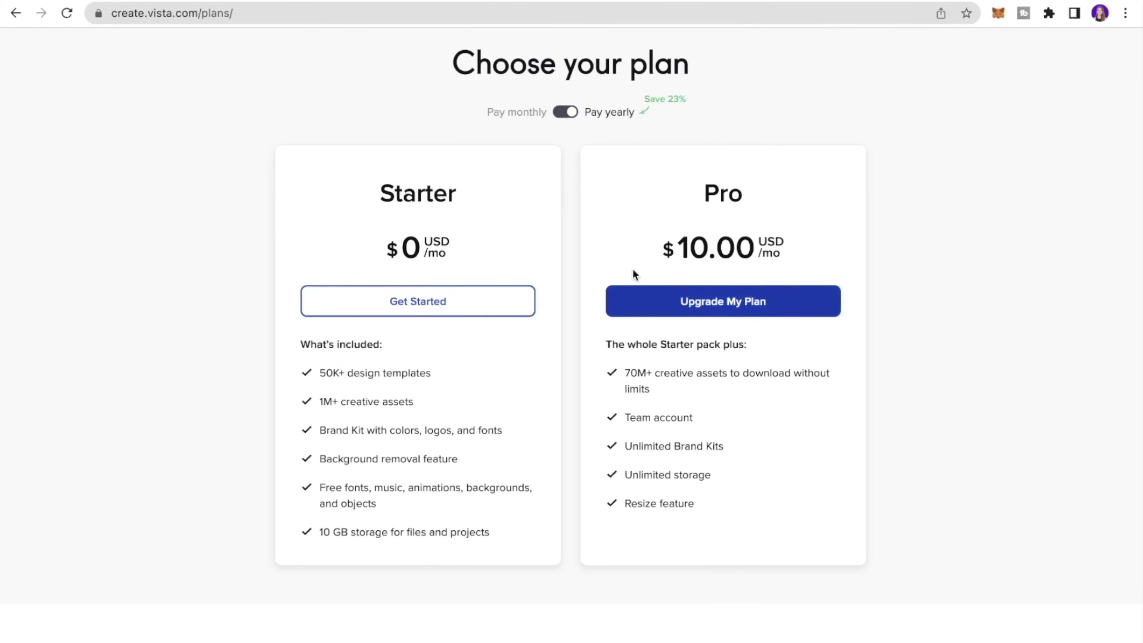
scroll(784, 264, down, 1)
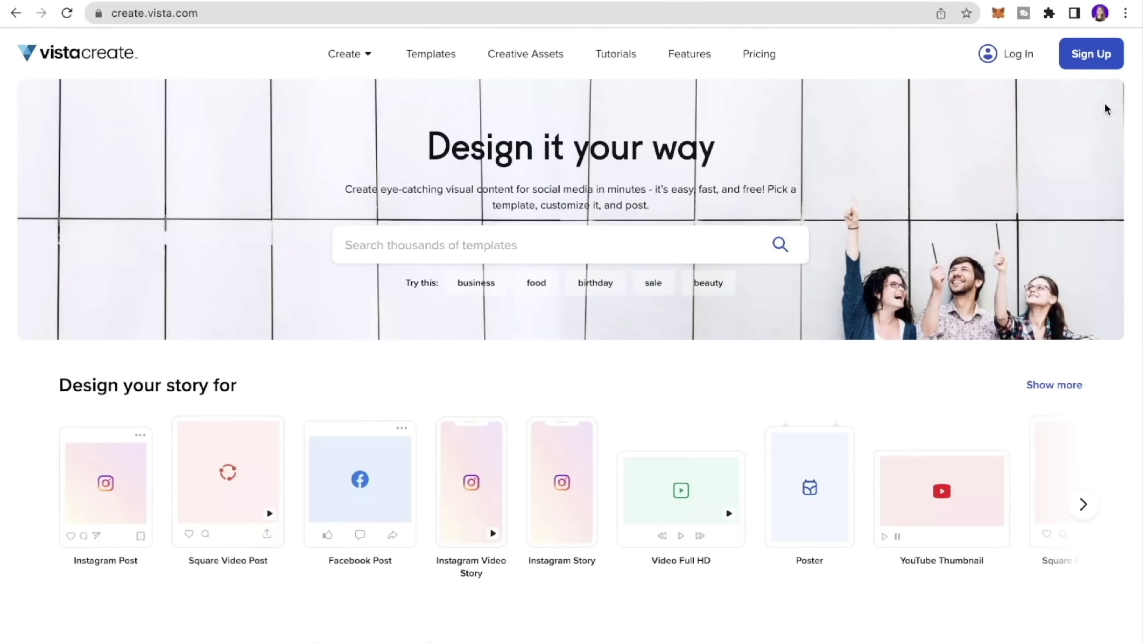
Sign up for a free account by continuing with an existing Google account
click(1098, 70)
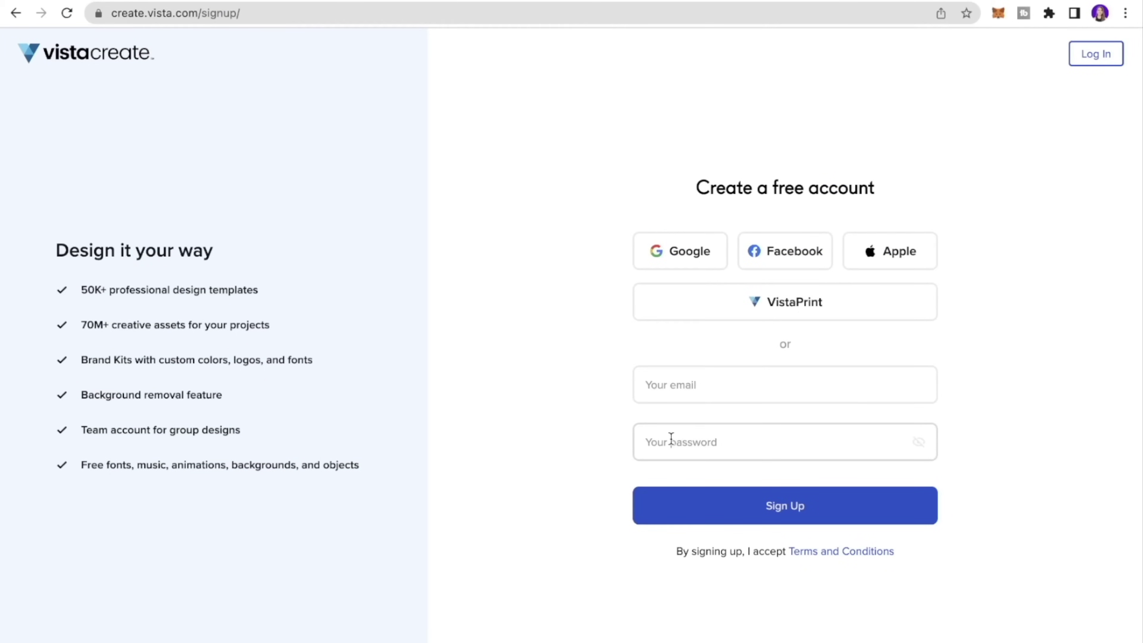
click(677, 250)
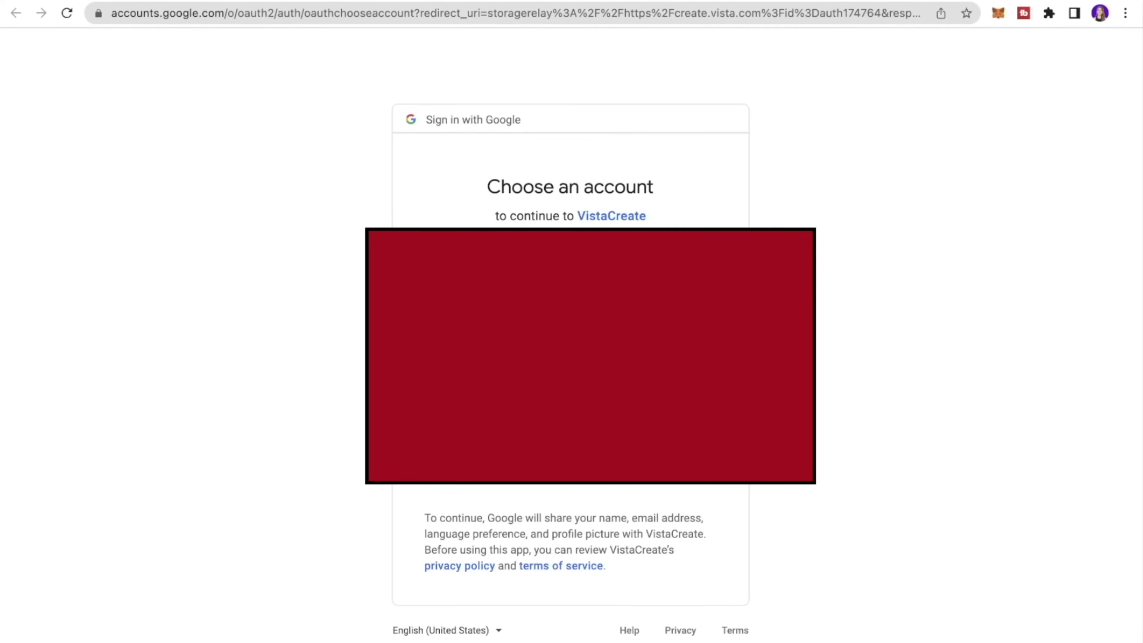
click(655, 249)
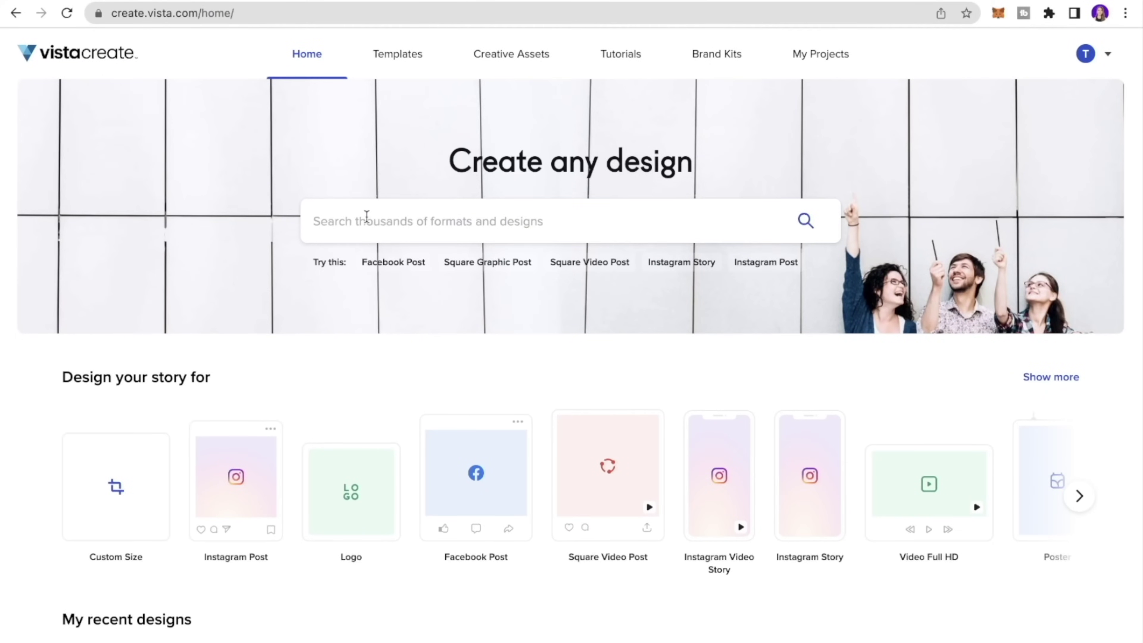
Search all formats and designs for "Instagram Post Skincare"
click(367, 217)
text(I)
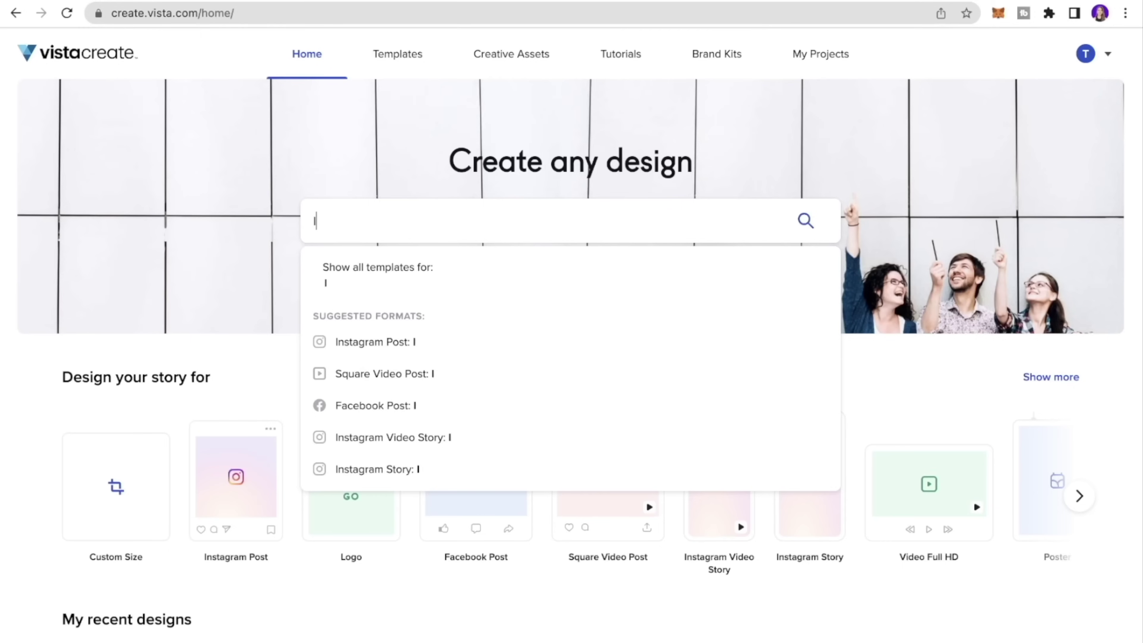
text(nstagram Post Skincare)
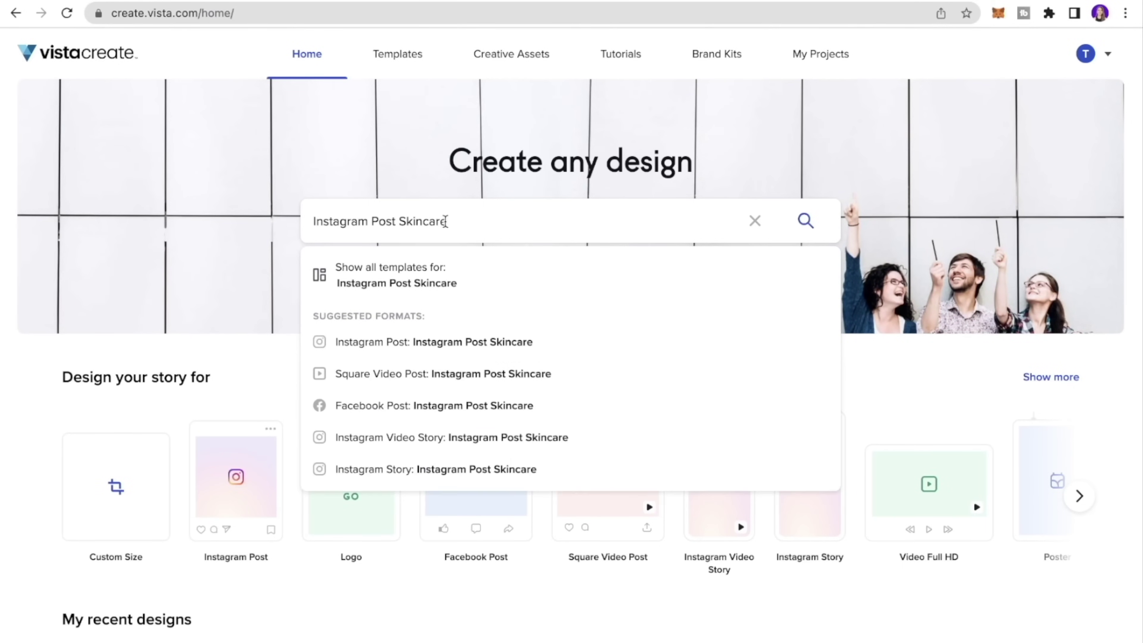
click(805, 220)
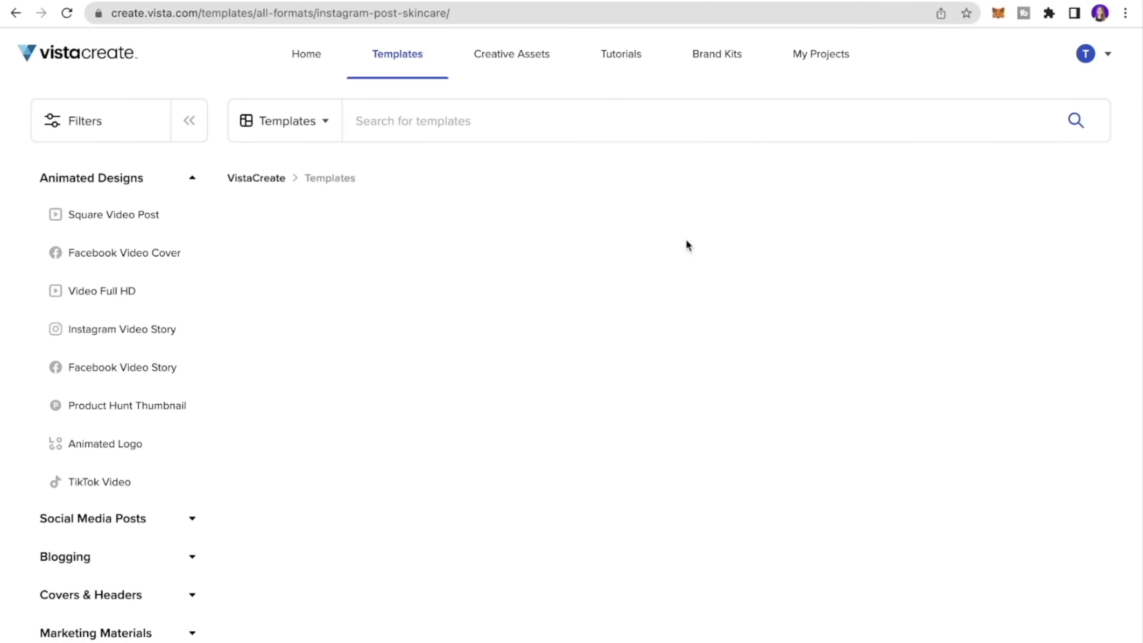
Look through the Instagram post skincare templates for design styles, returning to the start of the results
scroll(661, 235, down, 2)
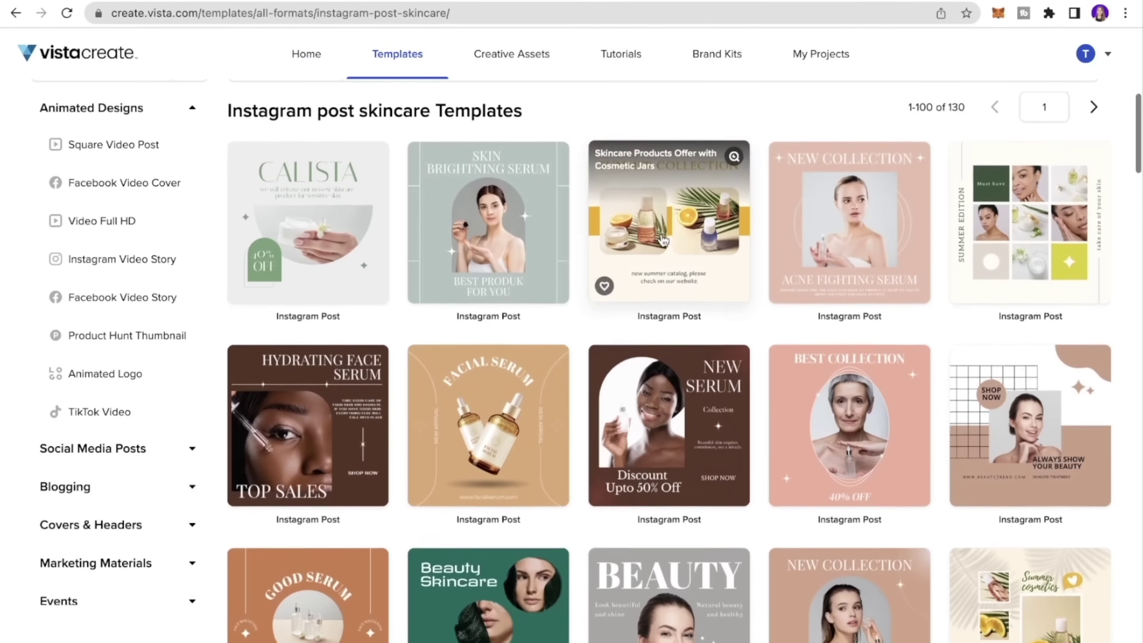
scroll(661, 235, down, 4)
scroll(663, 241, down, 3)
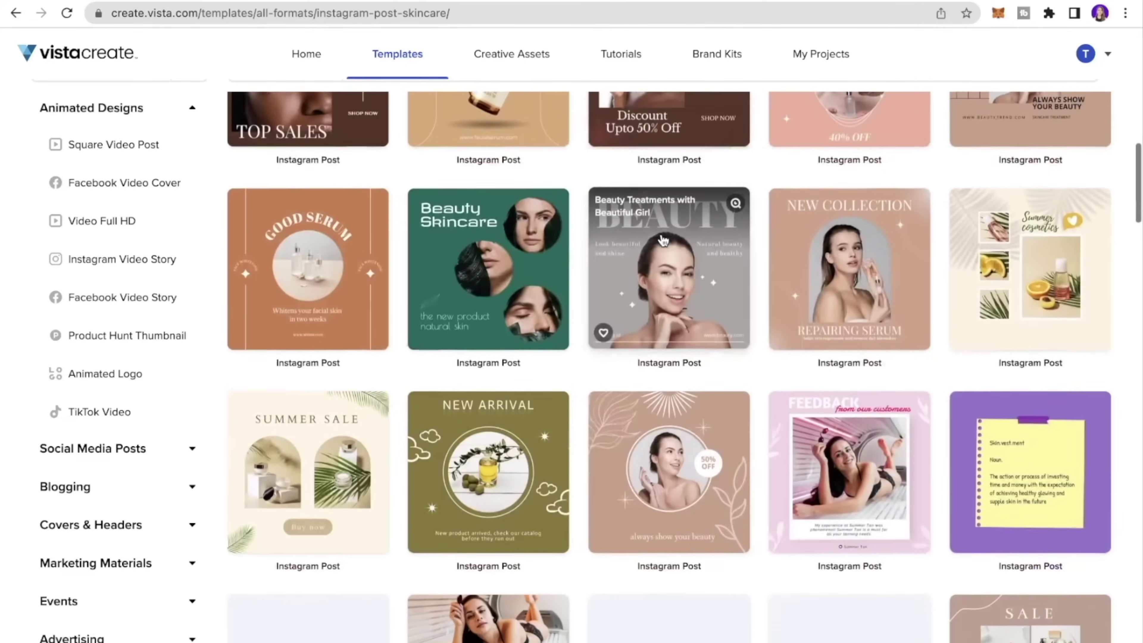
scroll(662, 240, down, 7)
scroll(663, 240, down, 8)
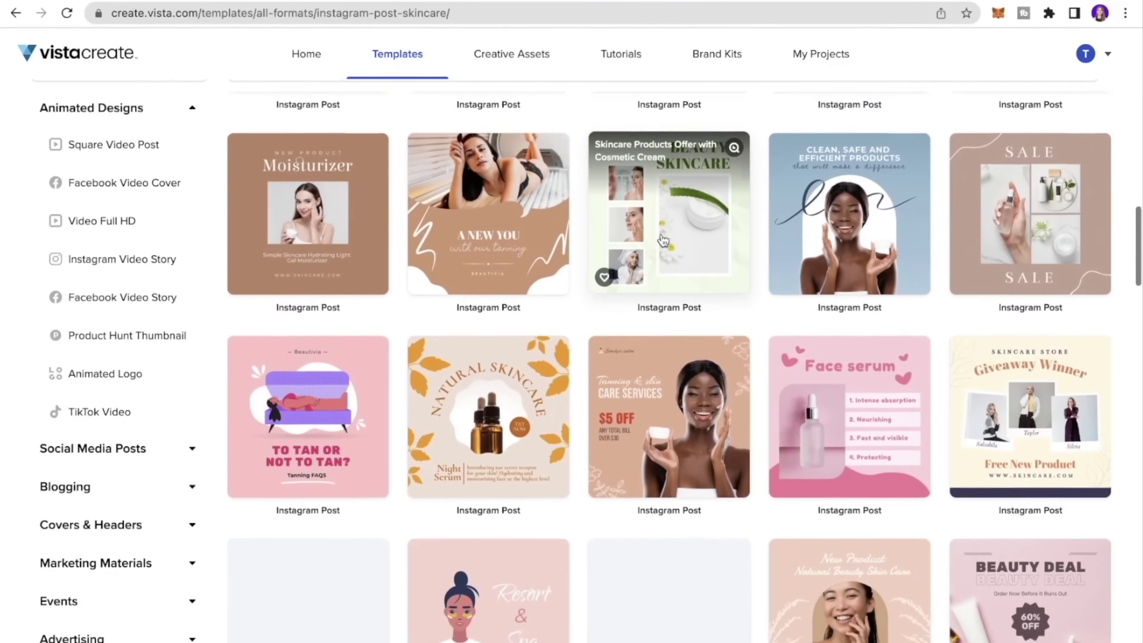
scroll(663, 240, down, 3)
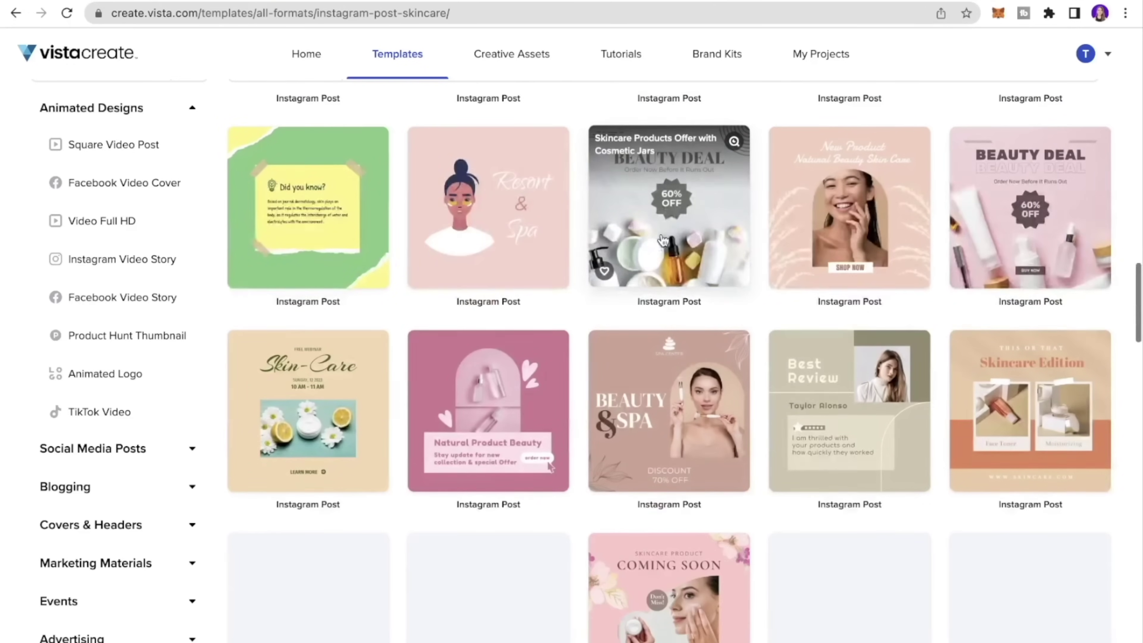
scroll(662, 240, up, 10)
scroll(662, 241, up, 4)
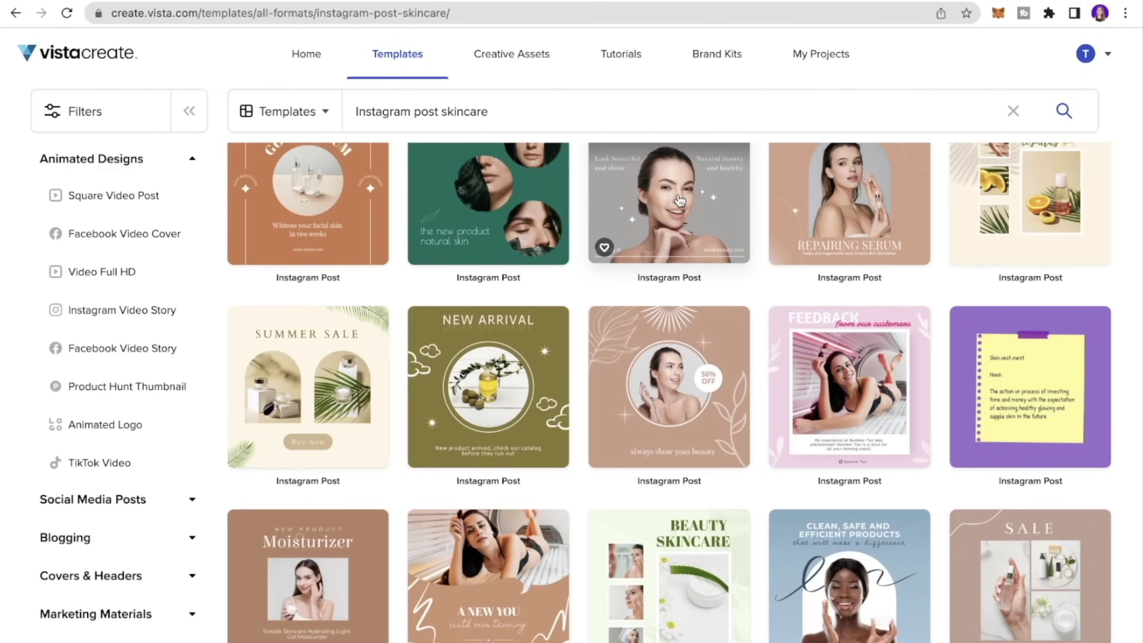
scroll(680, 200, up, 5)
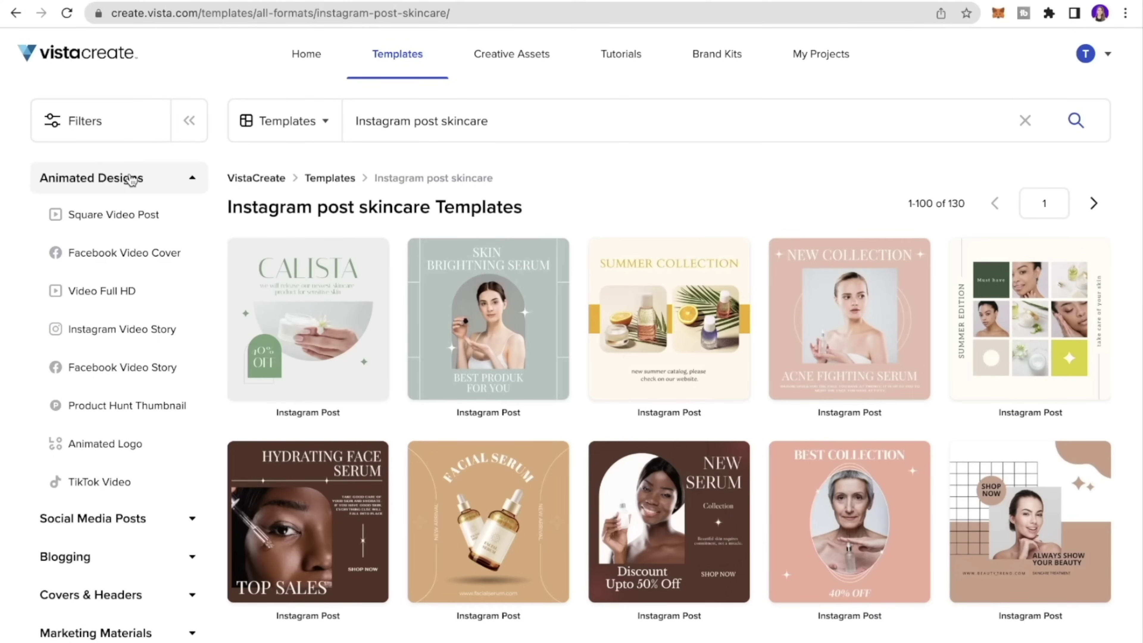
Filter the skincare templates to Square Video Post and review the available social media post formats
click(129, 216)
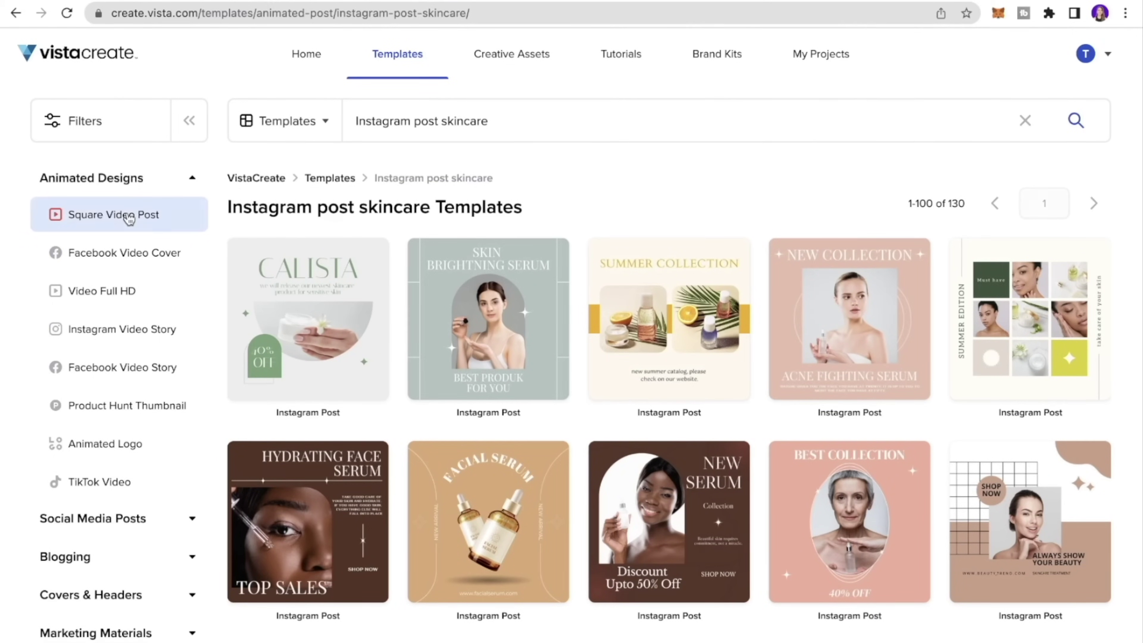
scroll(495, 415, down, 2)
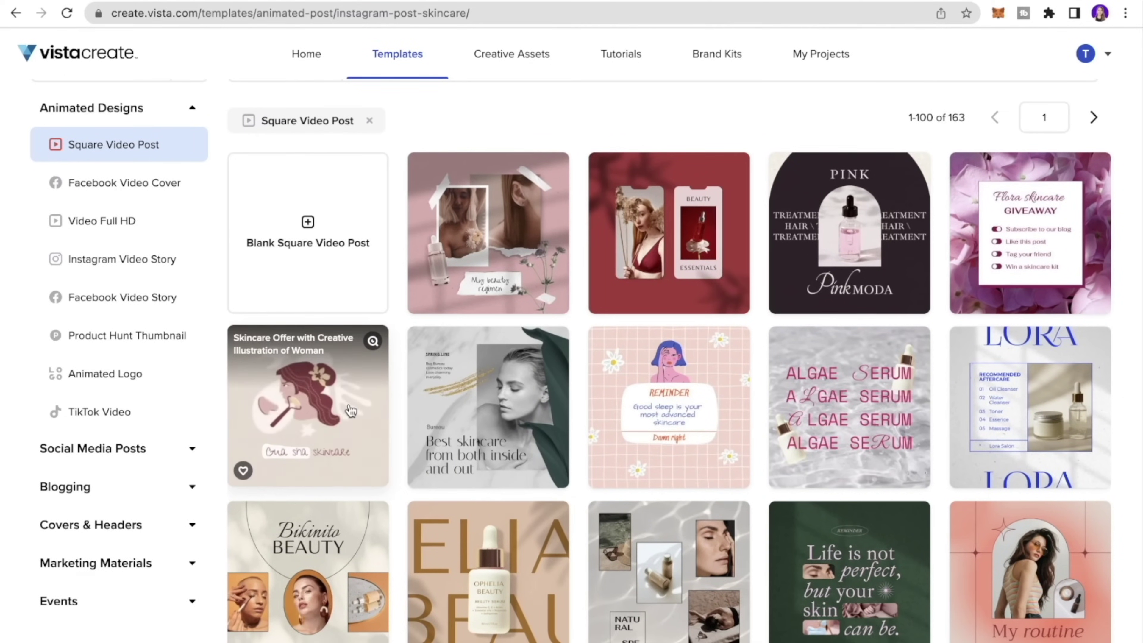
click(93, 449)
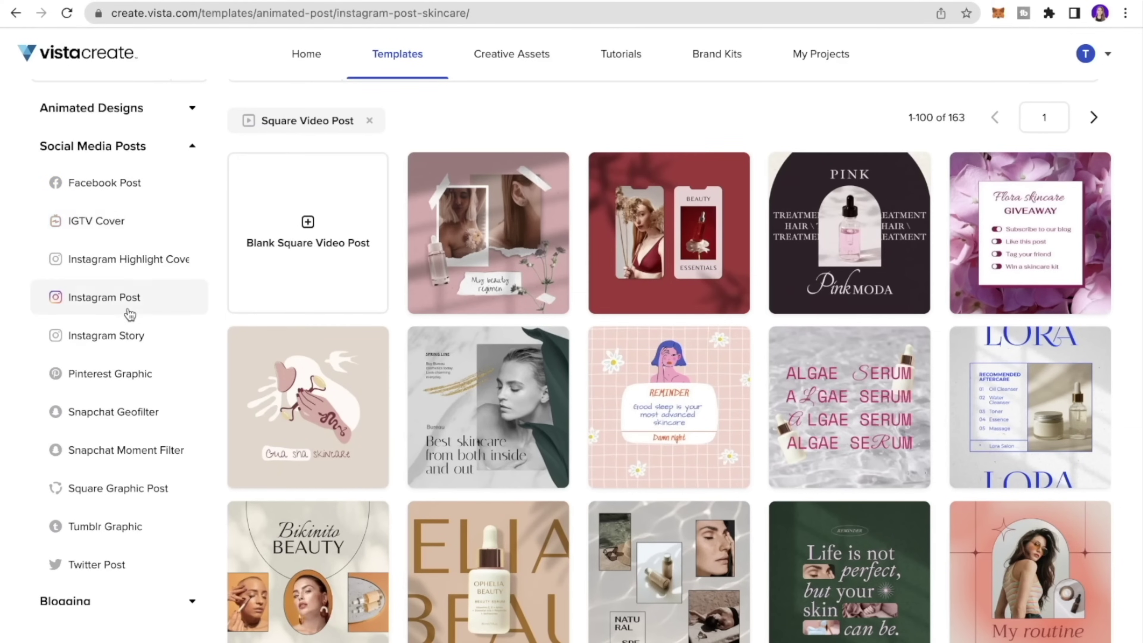
scroll(122, 383, down, 2)
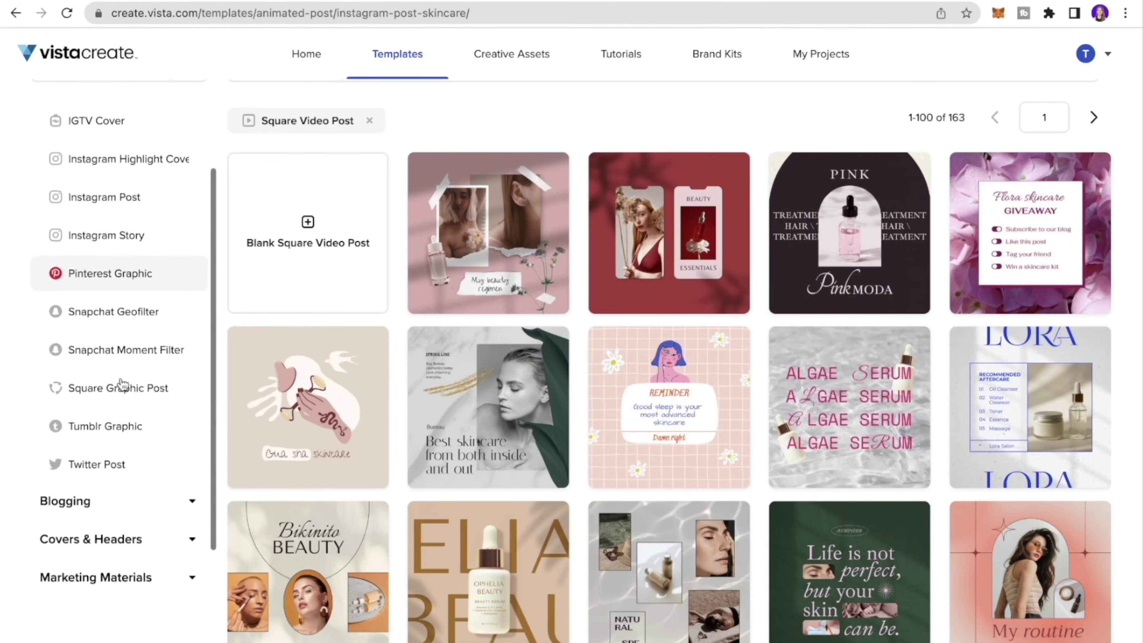
scroll(129, 151, up, 1)
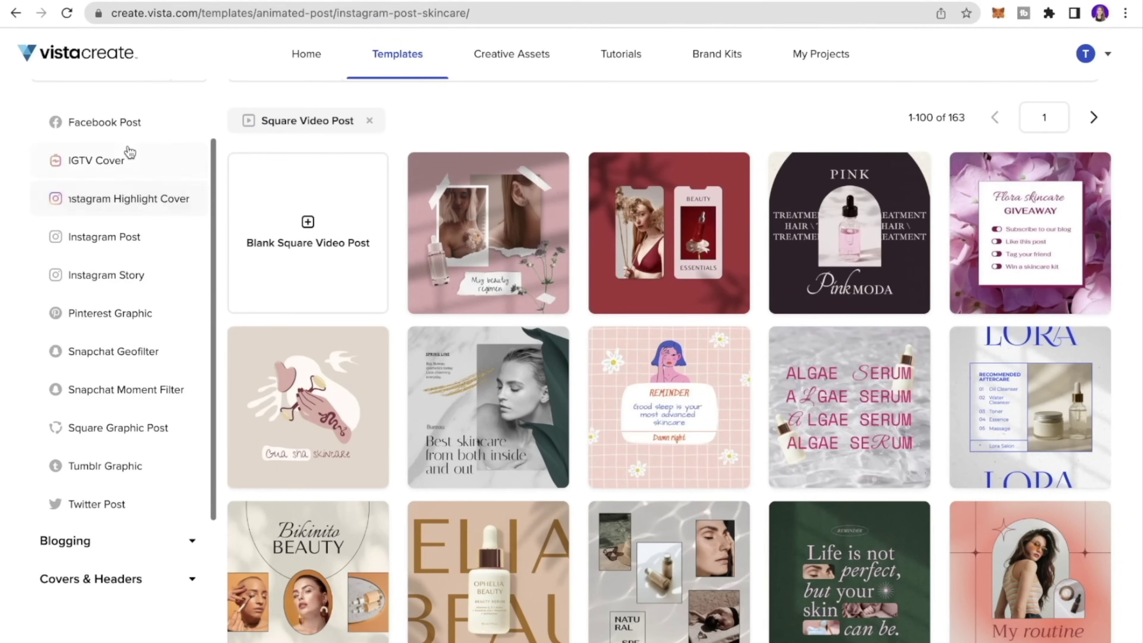
Filter the skincare templates to the IGTV Cover format and look through the matching designs
click(128, 156)
scroll(519, 290, down, 1)
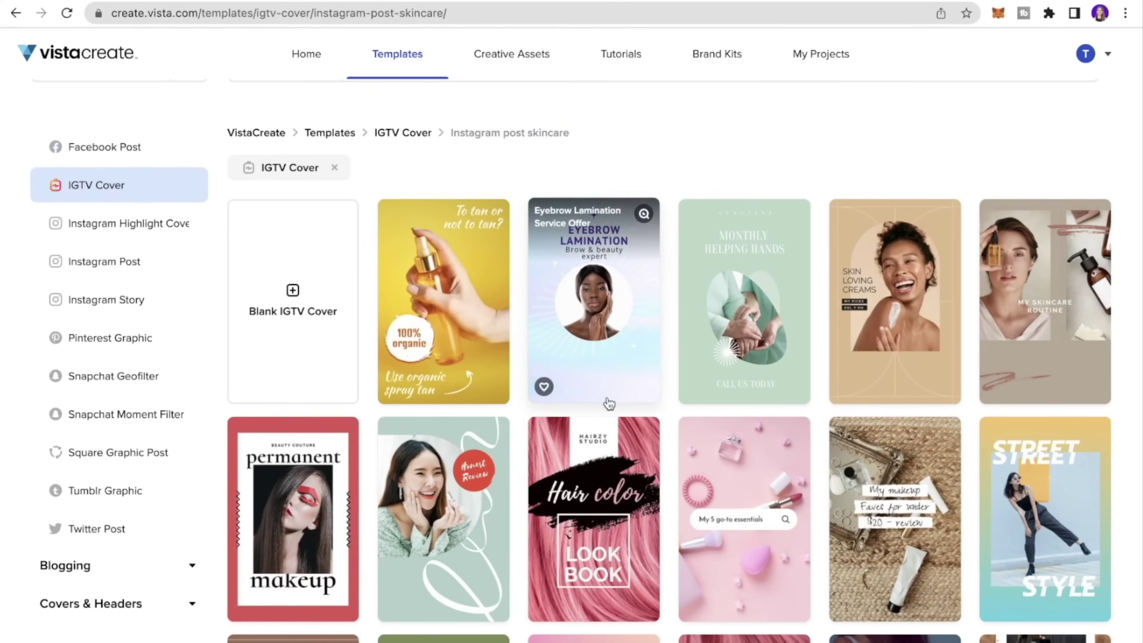
scroll(672, 604, down, 3)
scroll(773, 600, down, 5)
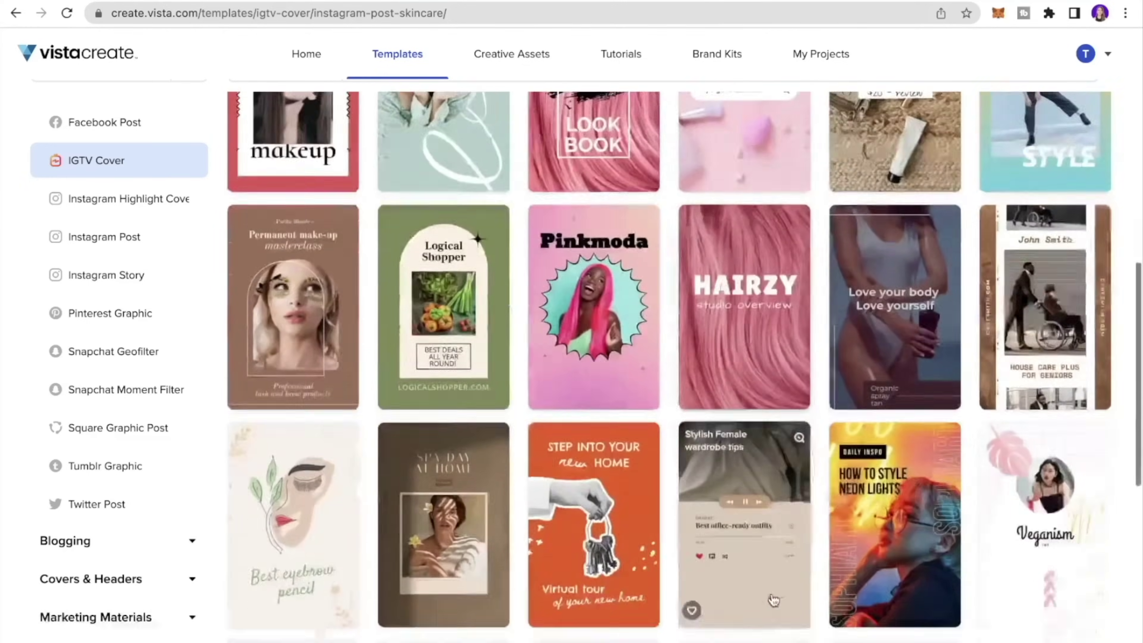
scroll(761, 605, down, 7)
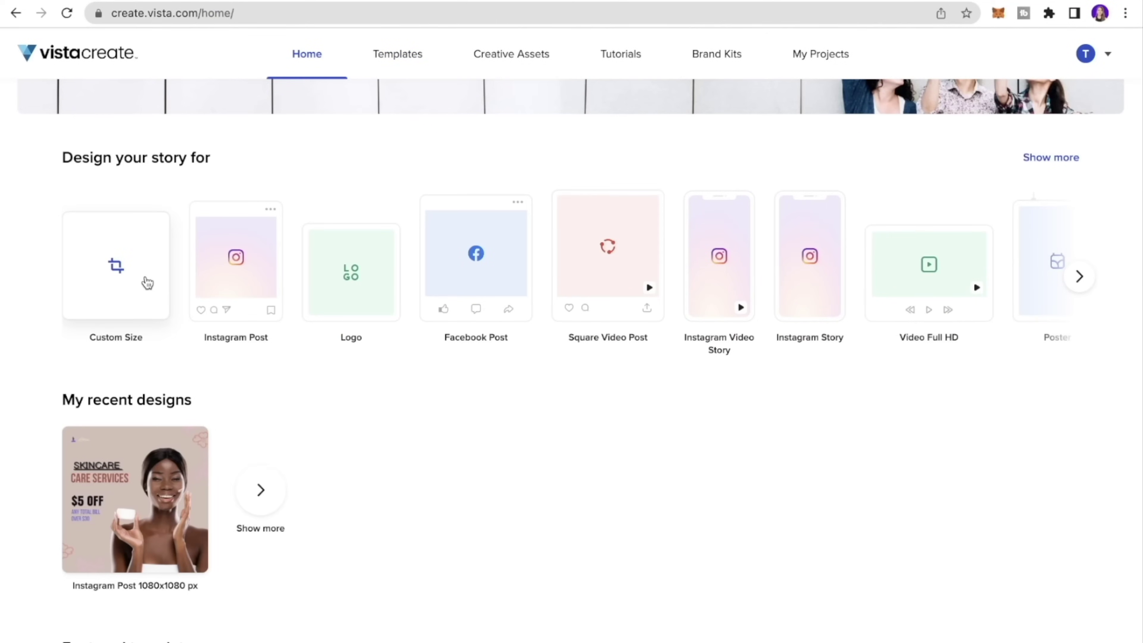
Check the custom size options for a new design and start a blank Instagram Post design
click(148, 282)
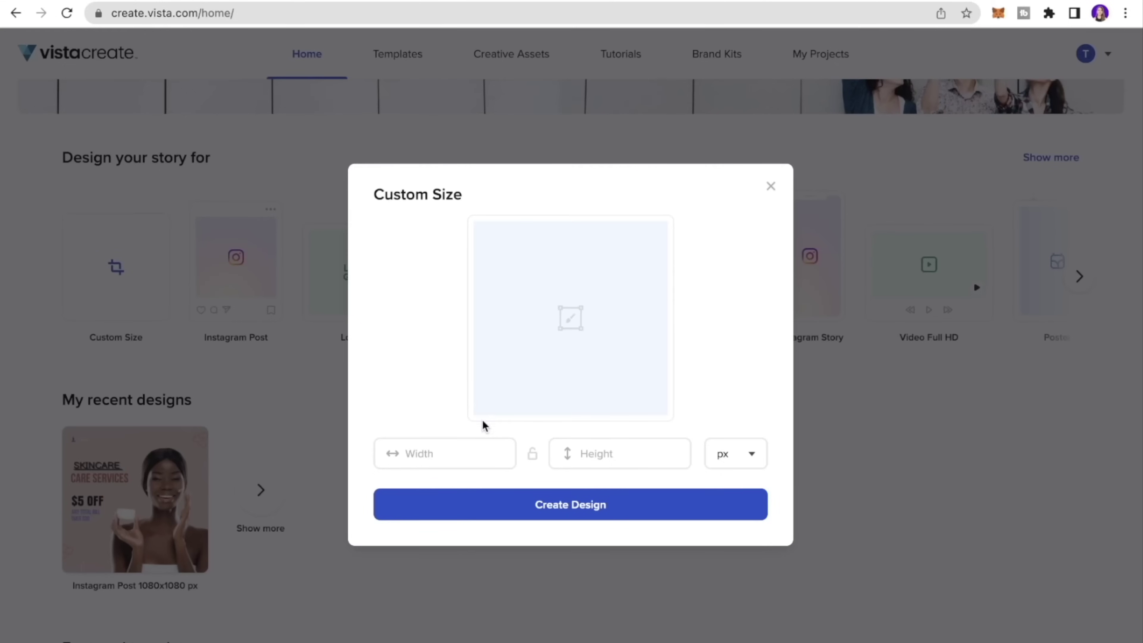
click(453, 447)
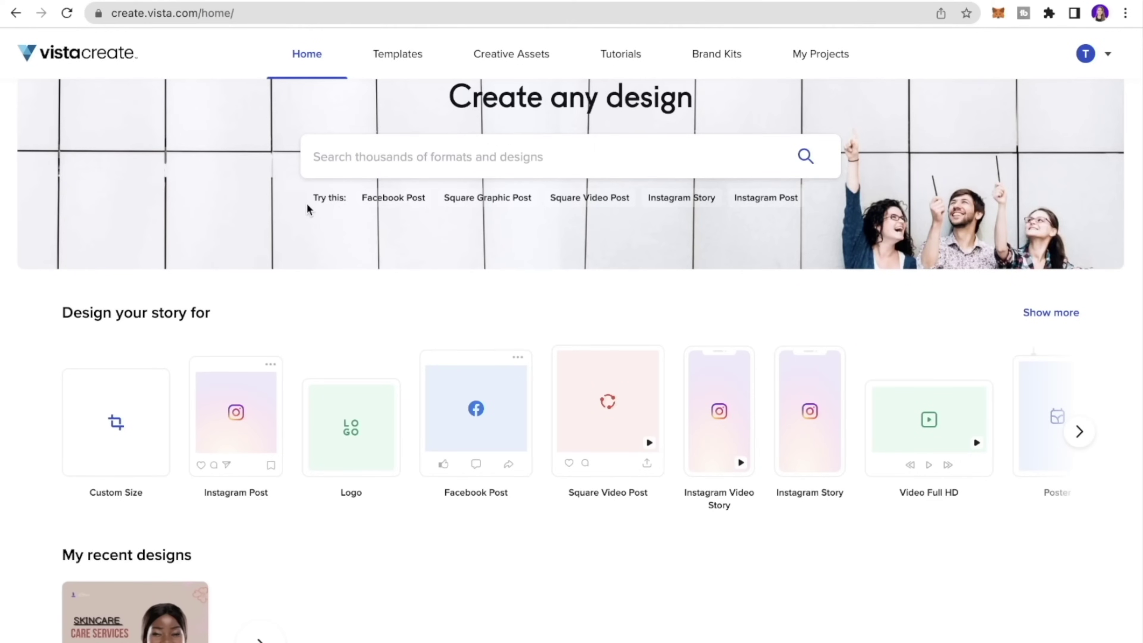
click(235, 425)
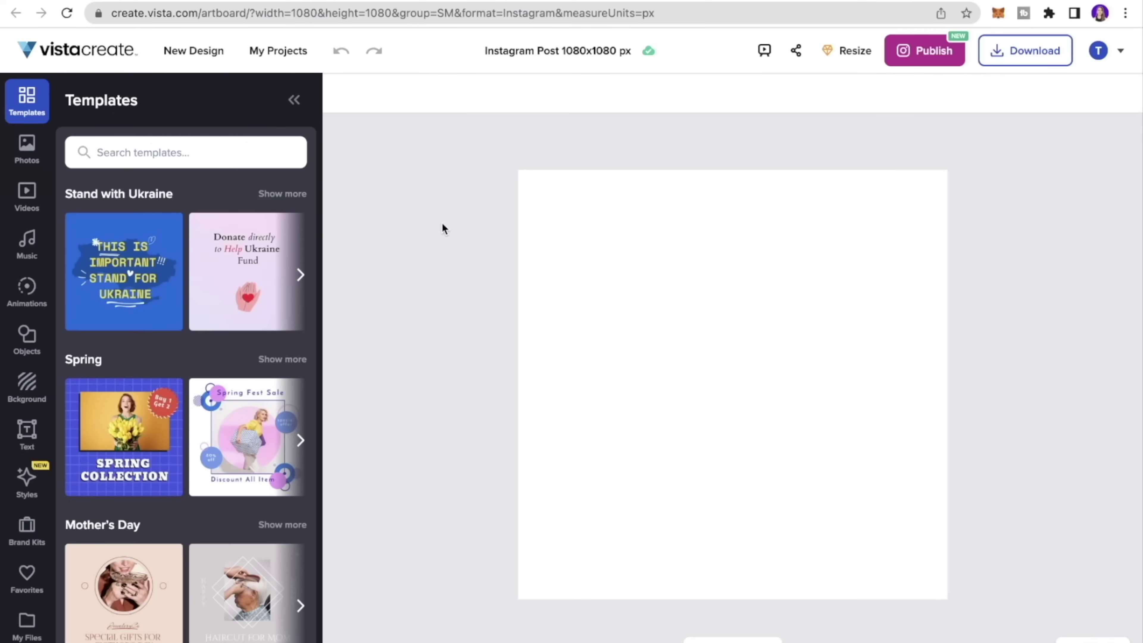
Place the trending photo of a crowd before a red-brick building on the canvas and enlarge it to cover the canvas height
click(45, 140)
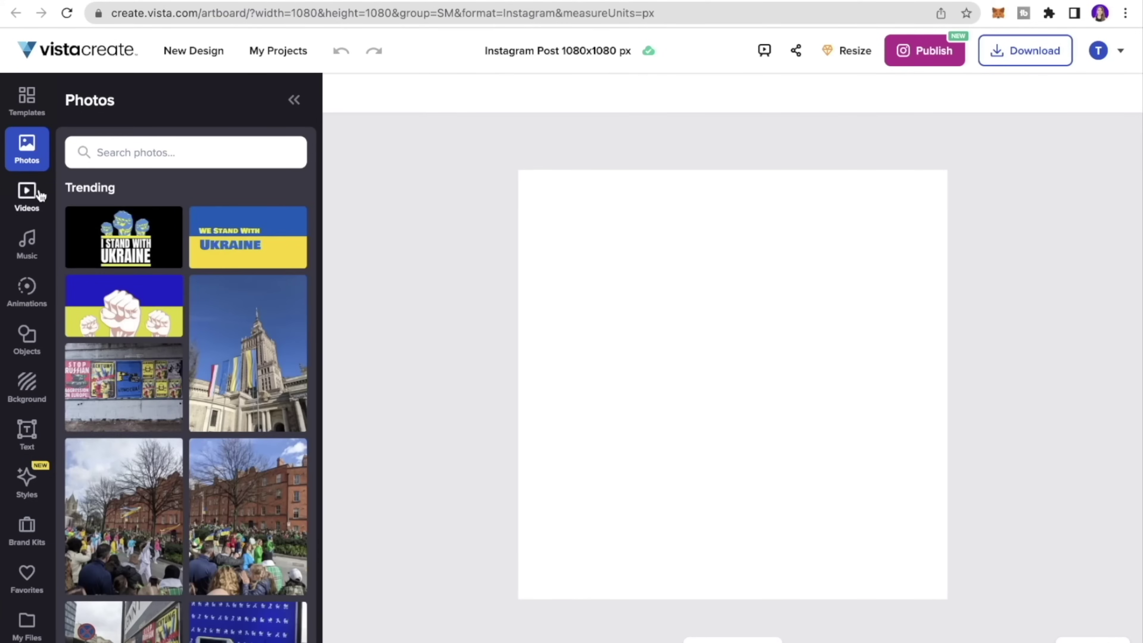
scroll(188, 395, down, 4)
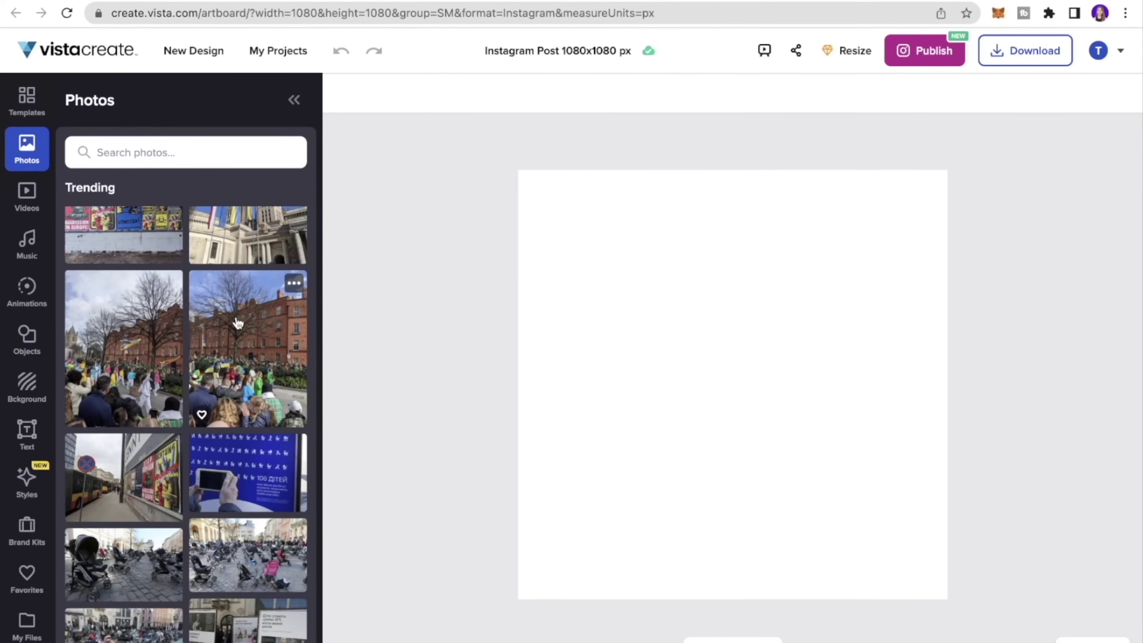
drag(239, 323, 611, 266)
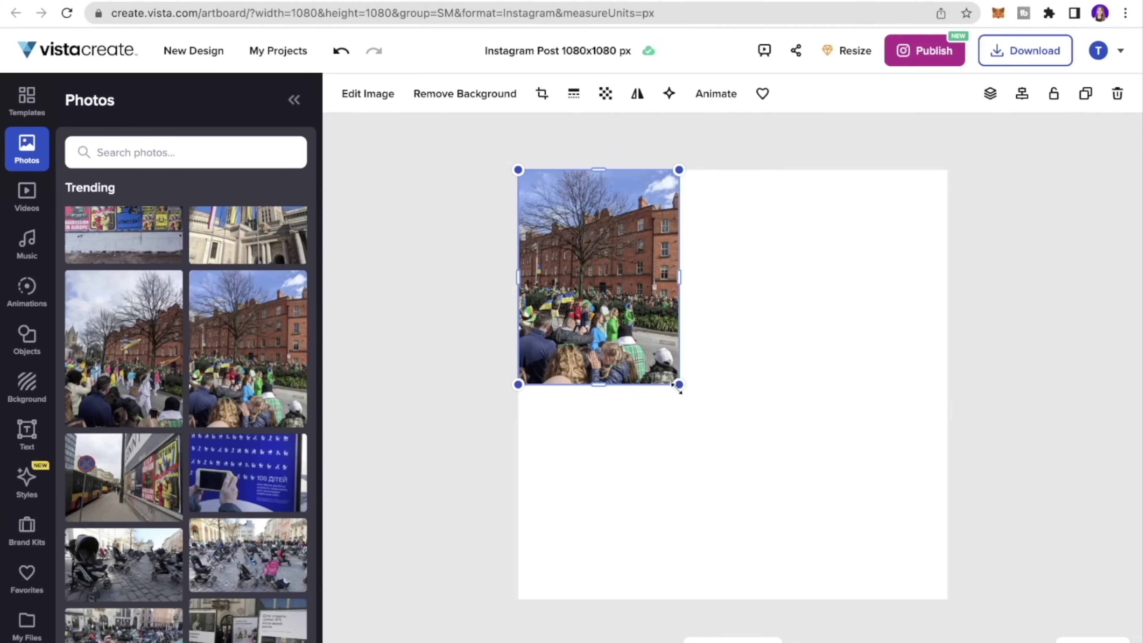
drag(678, 384, 893, 581)
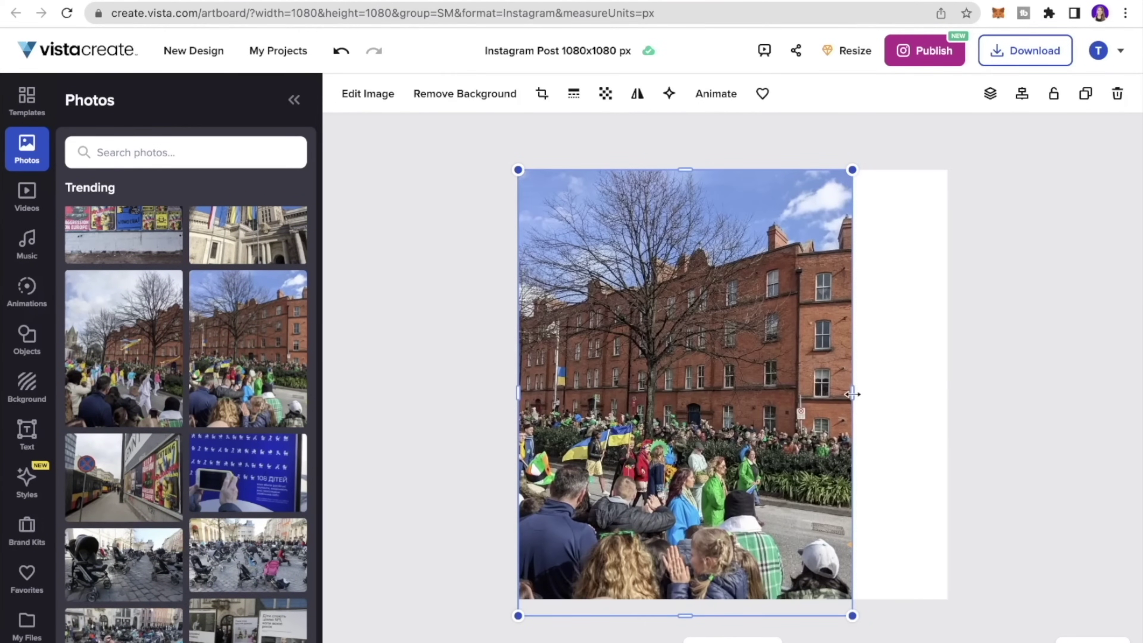
Widen the crowd photo toward the canvas's far edge to fill the remaining white area
drag(852, 394, 970, 405)
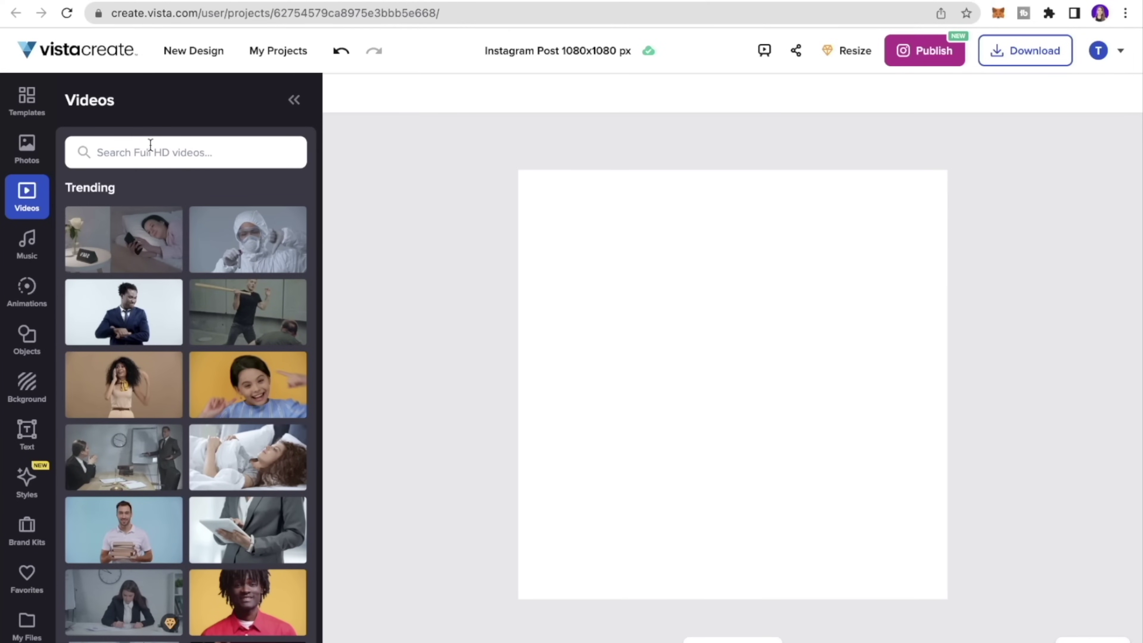
Search the stock videos for "skincare" and add the clip of a woman wiping her cheek with a cotton pad, trimmed to 3 seconds
text(skincare)
key(Return)
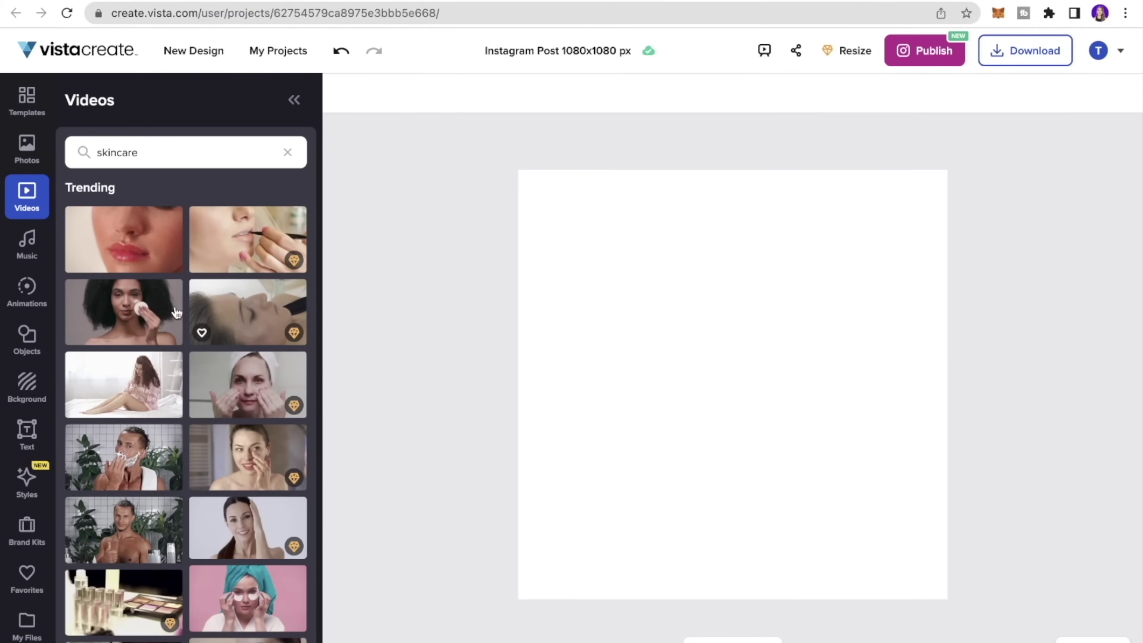
click(130, 316)
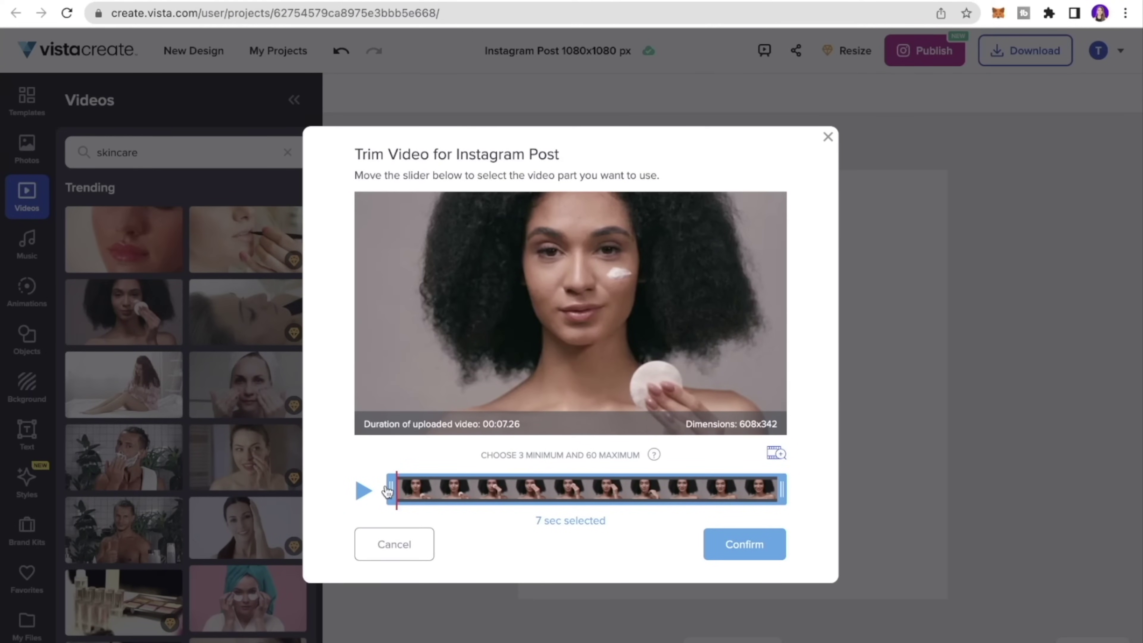
drag(388, 491, 526, 484)
drag(781, 488, 722, 481)
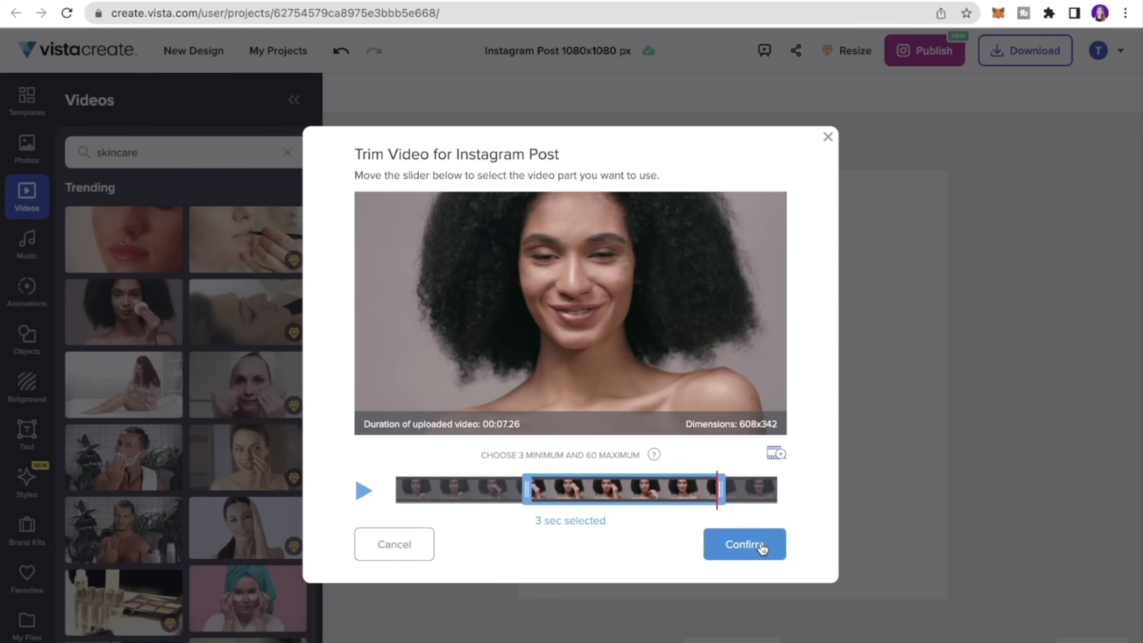
click(761, 547)
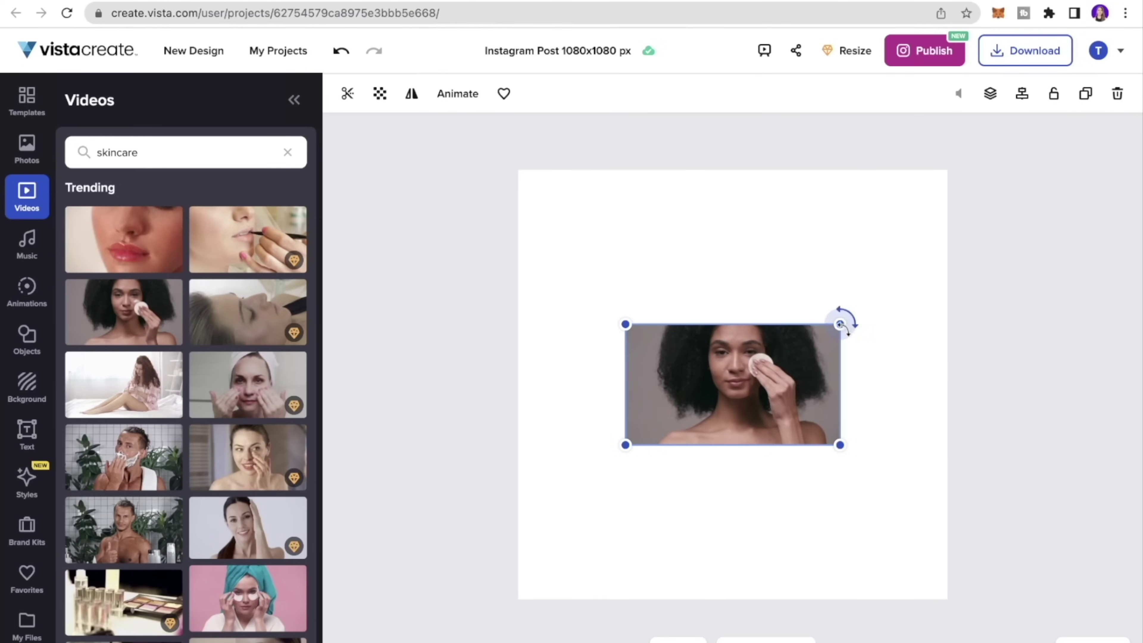
Enlarge the skincare video and reposition it so that it fills the whole square canvas
drag(839, 323, 990, 225)
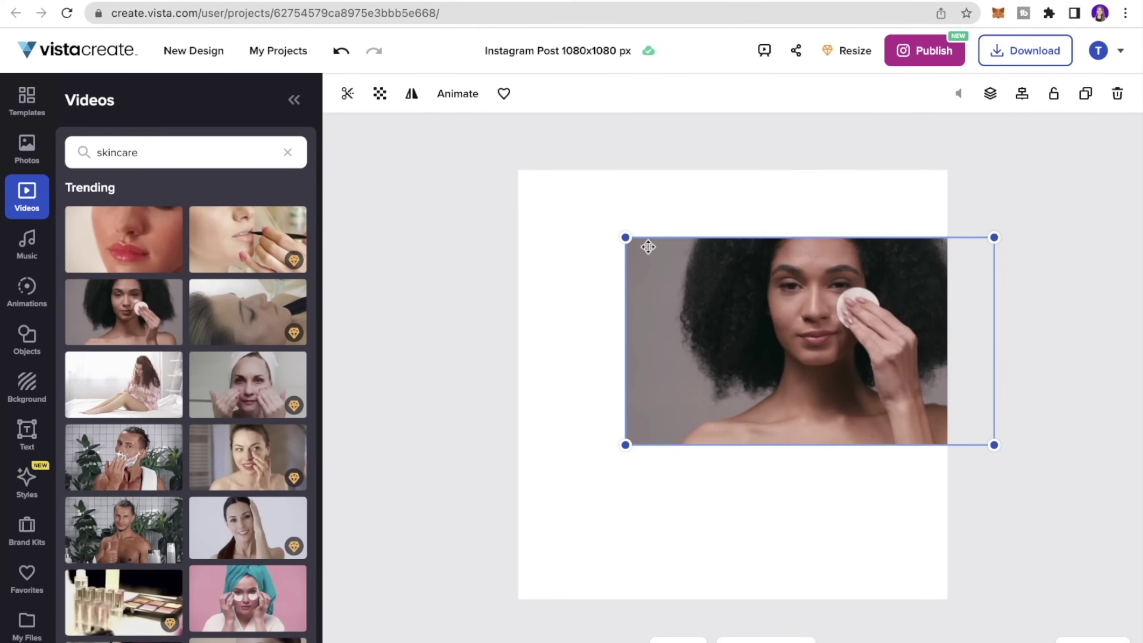
drag(629, 241, 481, 178)
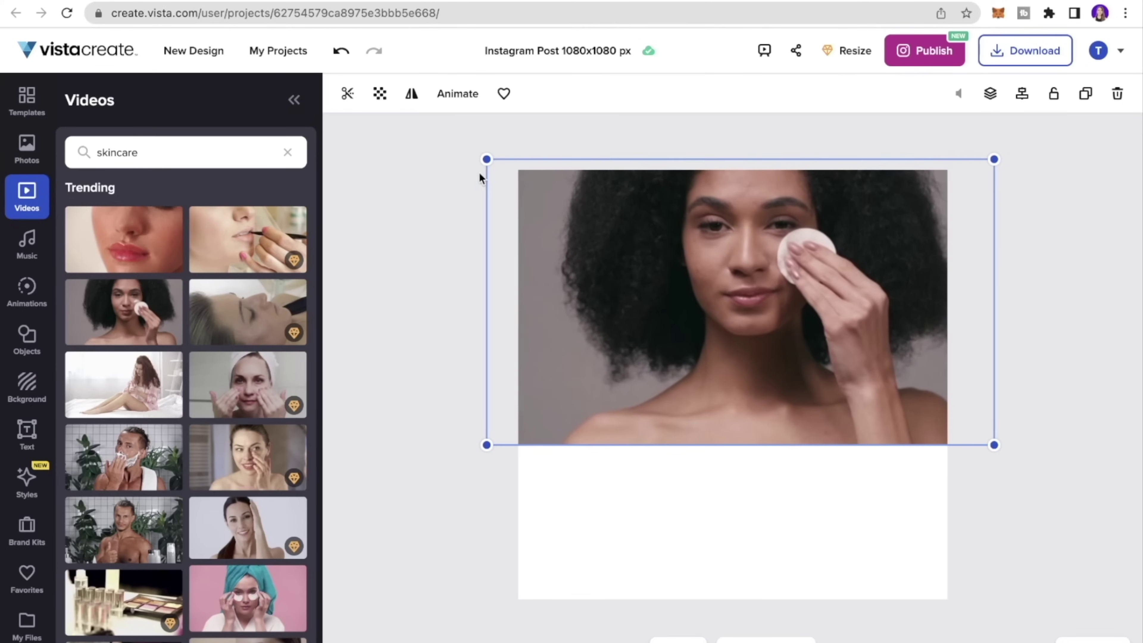
drag(621, 294, 628, 379)
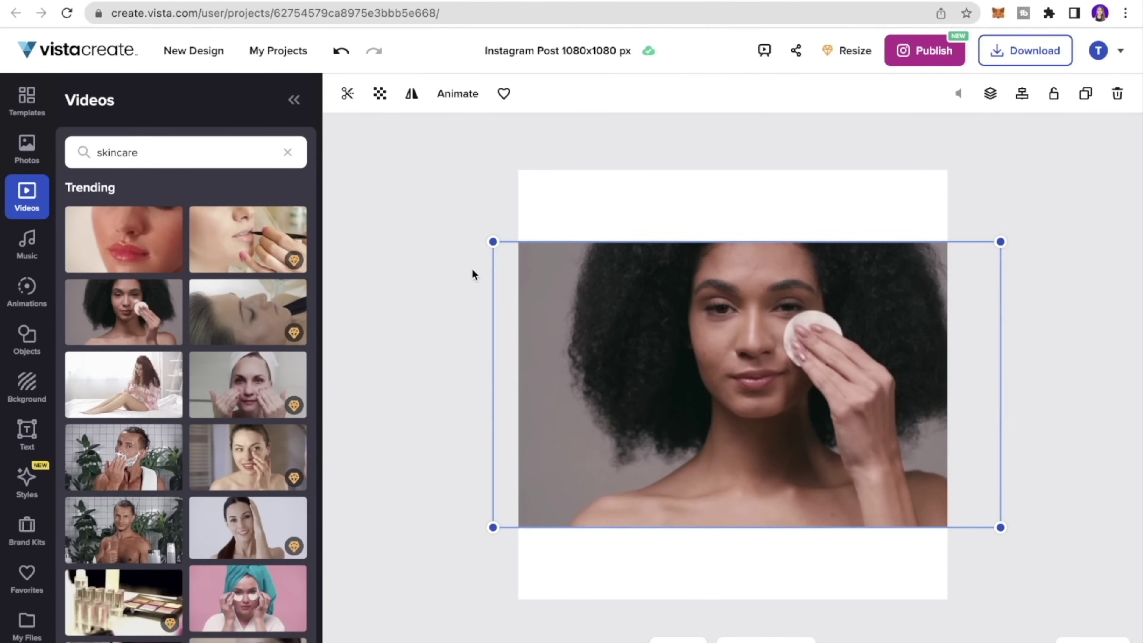
drag(491, 240, 313, 161)
drag(619, 289, 705, 325)
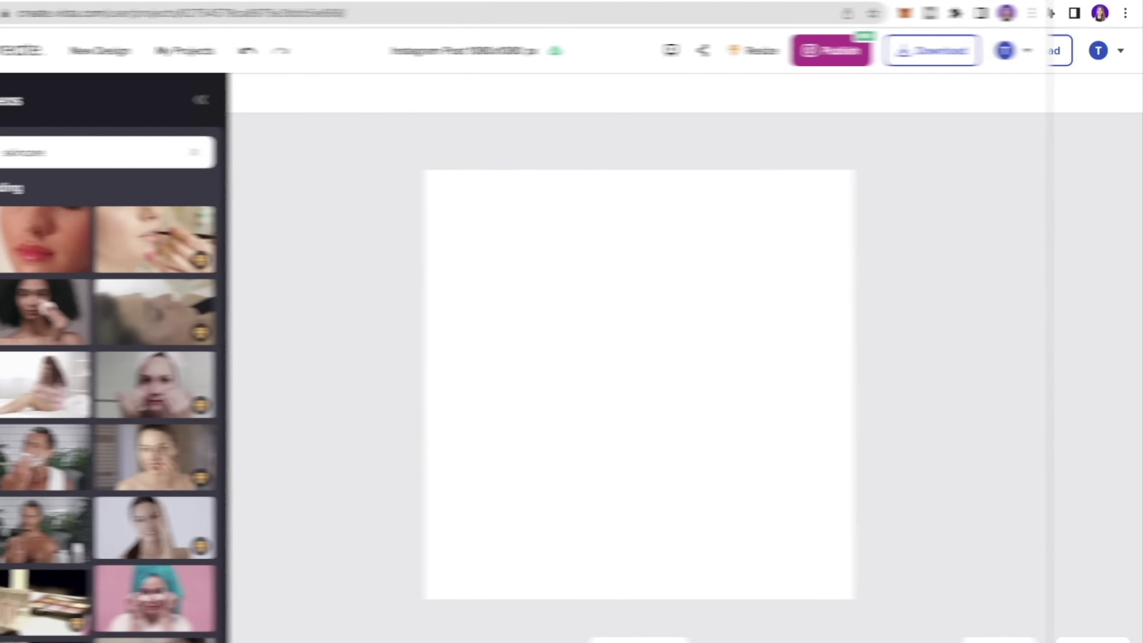
Look through the music categories on offer and check the section for own music
click(39, 239)
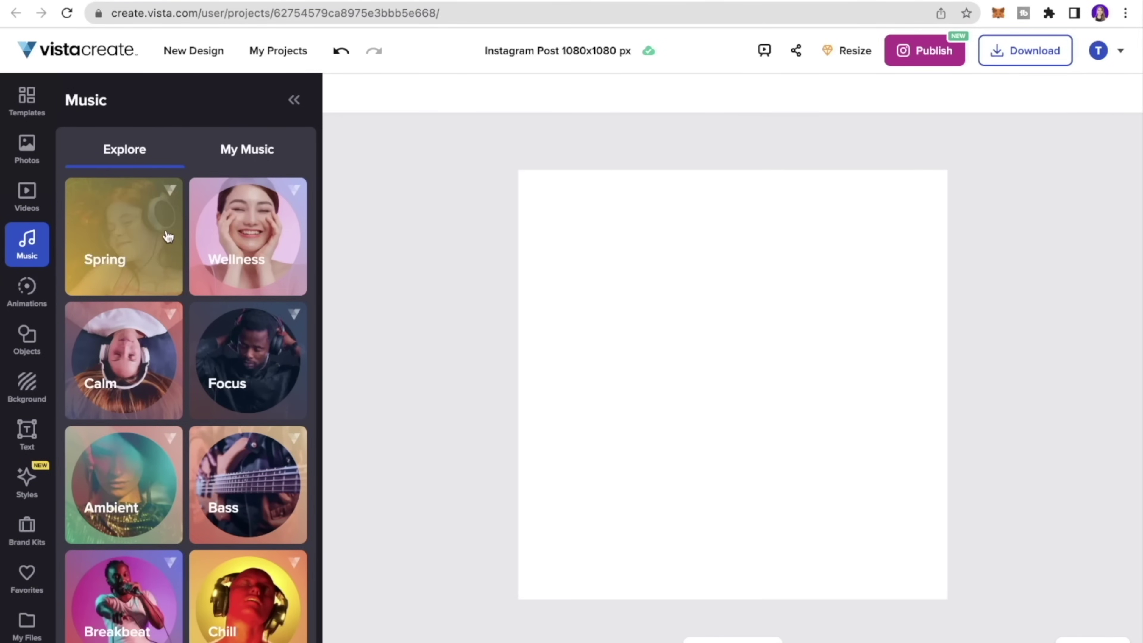
click(257, 152)
click(151, 150)
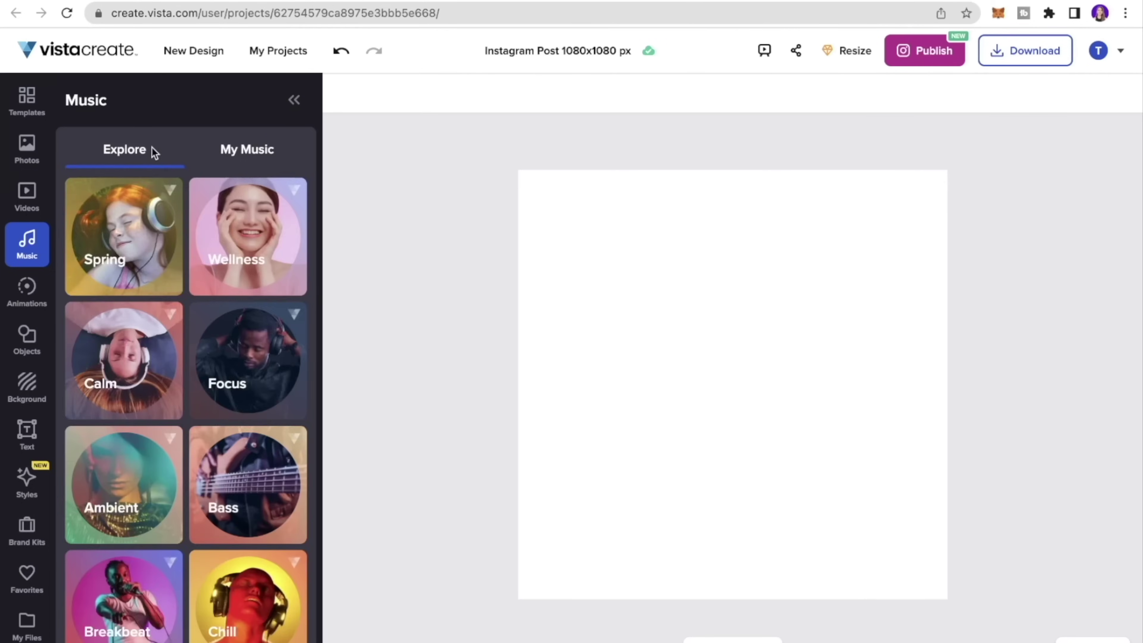
scroll(191, 344, down, 2)
scroll(220, 280, down, 5)
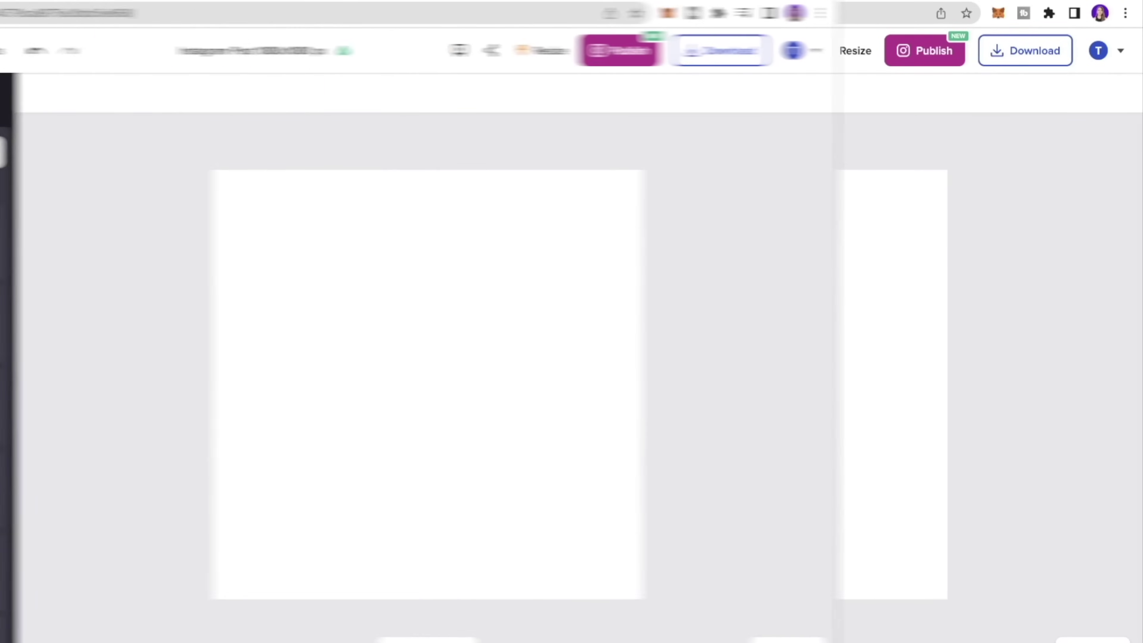
Try the blue-and-yellow heart animation from the Stand with Ukraine collection
click(26, 291)
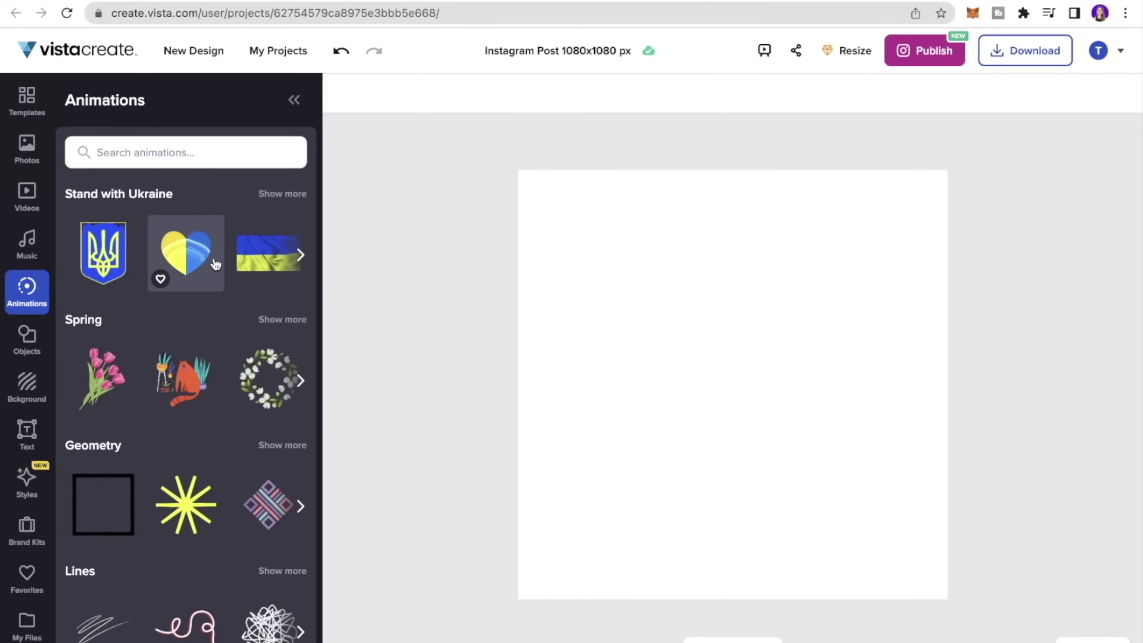
click(192, 260)
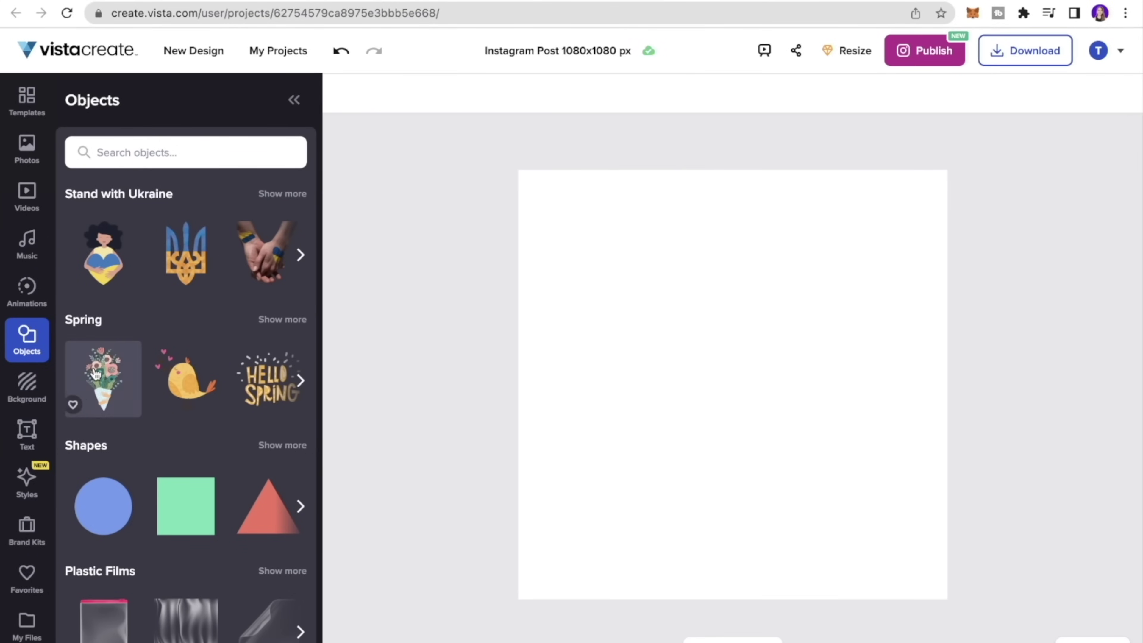
Browse the object collections, including social media icons, masks, lines, arrows, gradients, frames and mockups
scroll(99, 373, down, 5)
scroll(94, 372, down, 6)
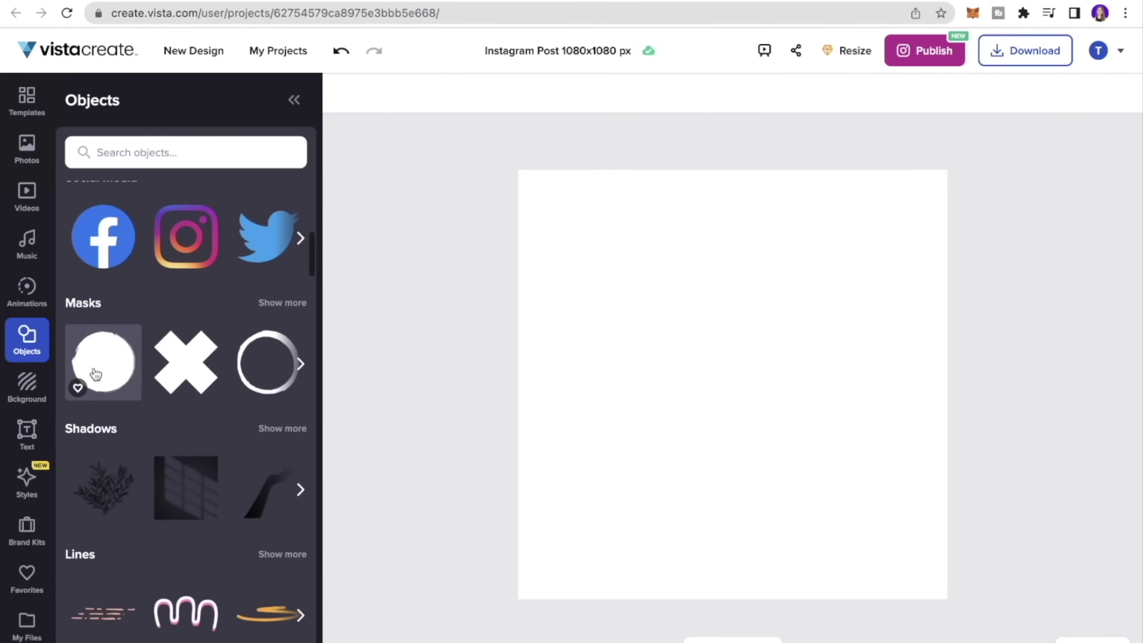
scroll(94, 368, down, 5)
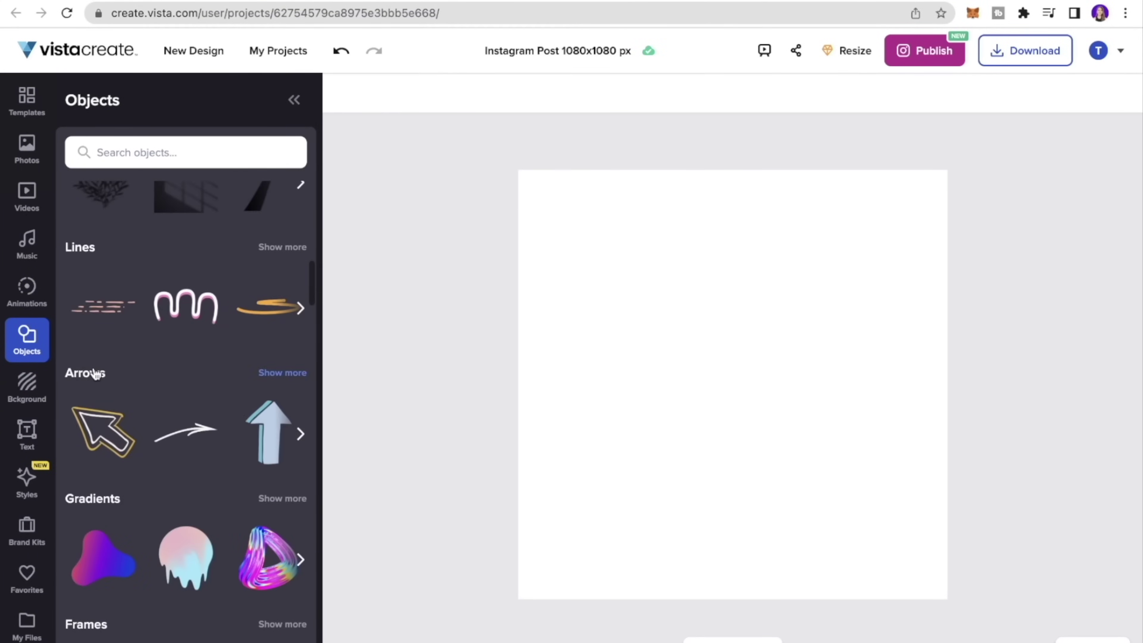
scroll(94, 373, down, 3)
scroll(94, 372, down, 5)
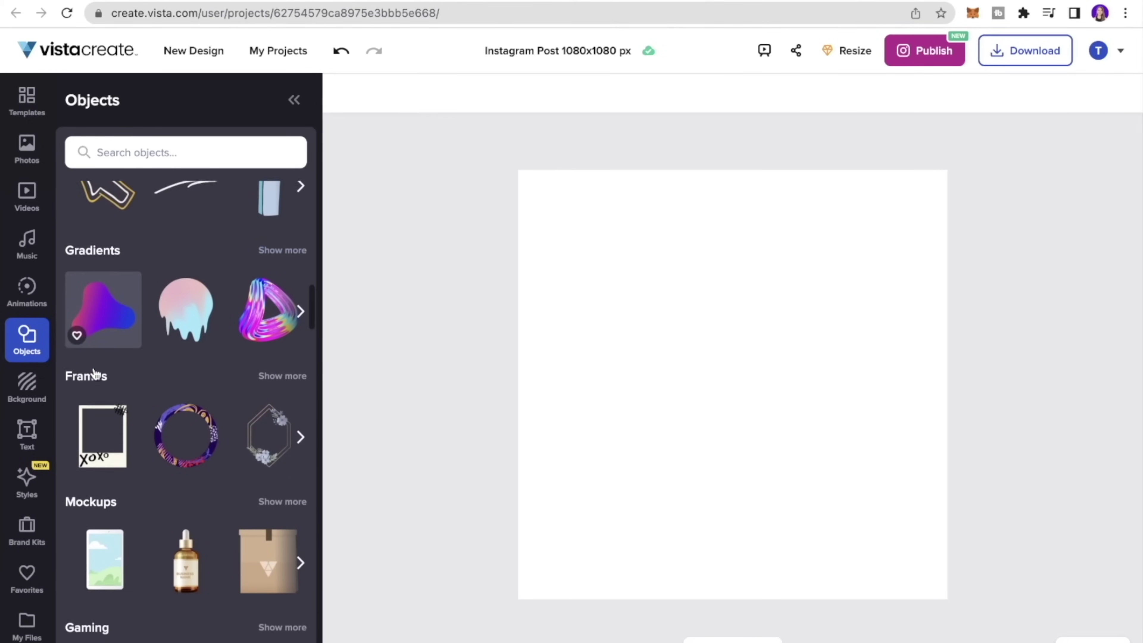
scroll(124, 589, down, 5)
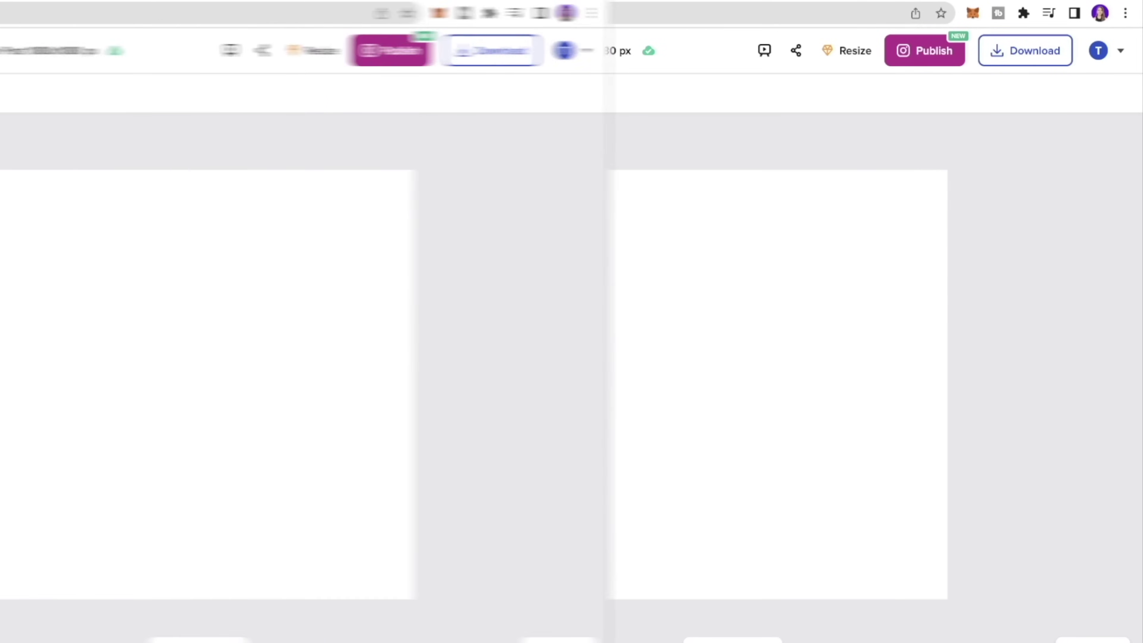
Browse the photo and video backgrounds available for the post
click(33, 391)
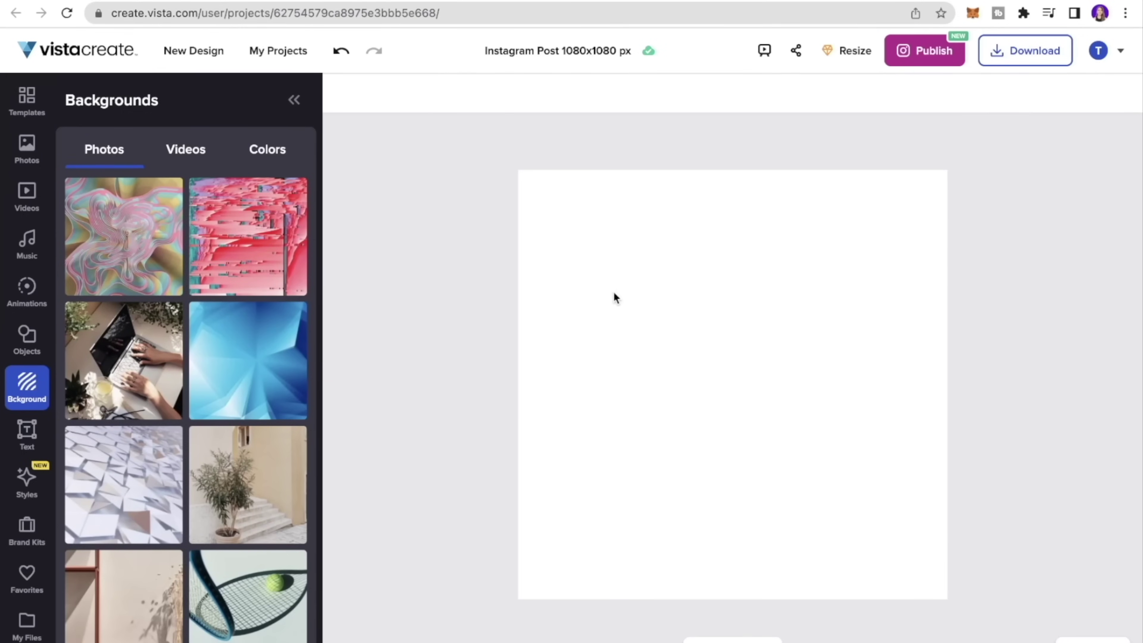
scroll(176, 372, down, 15)
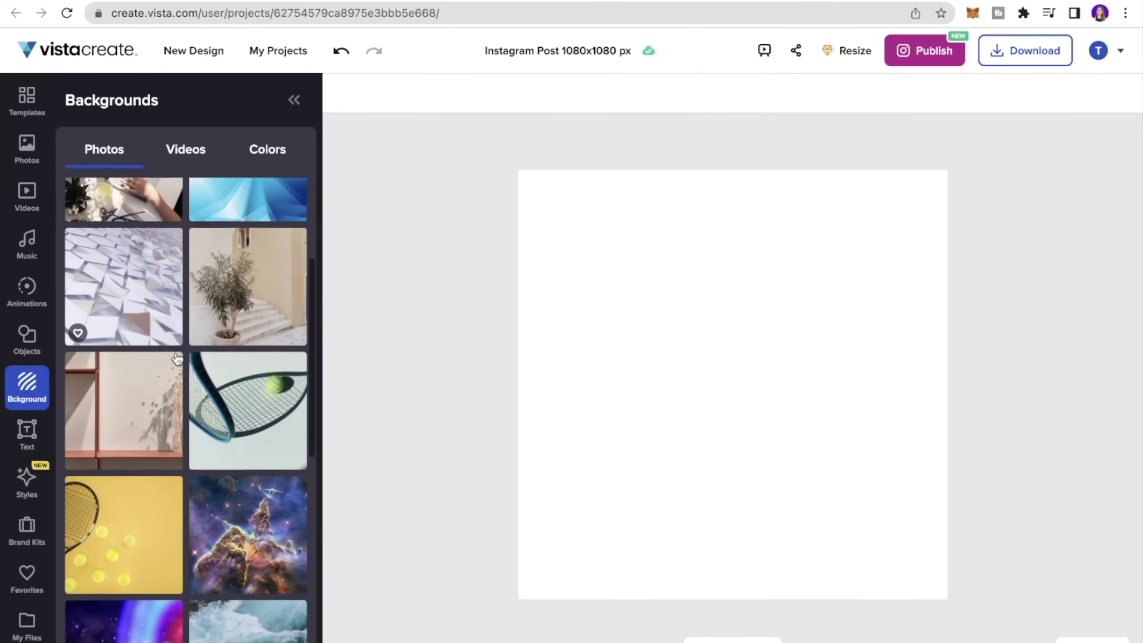
scroll(178, 358, down, 3)
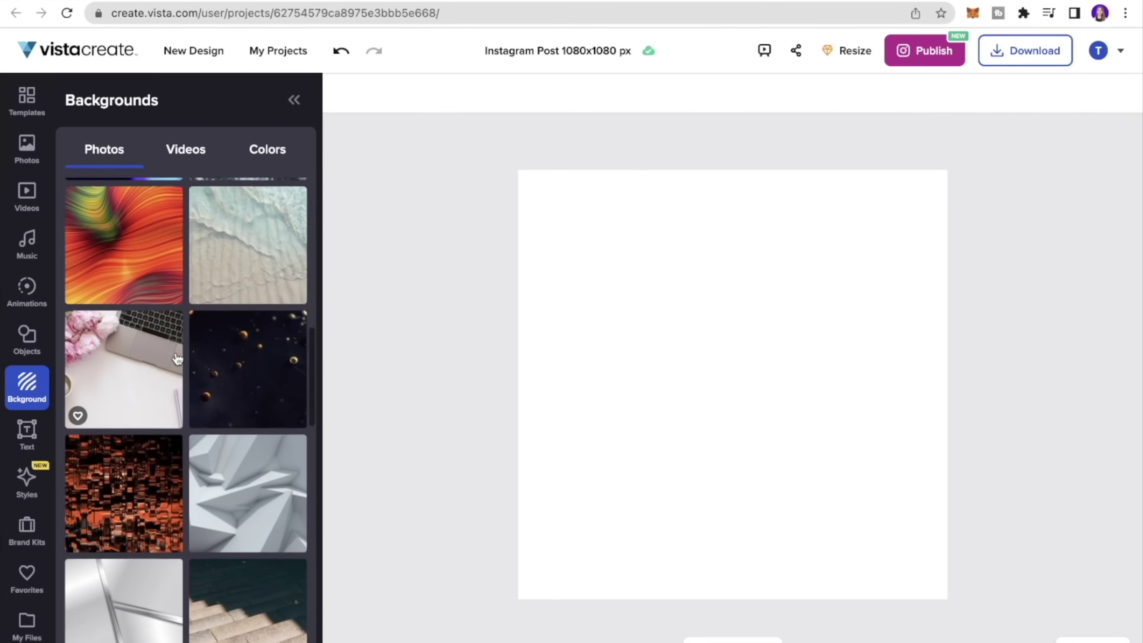
click(187, 153)
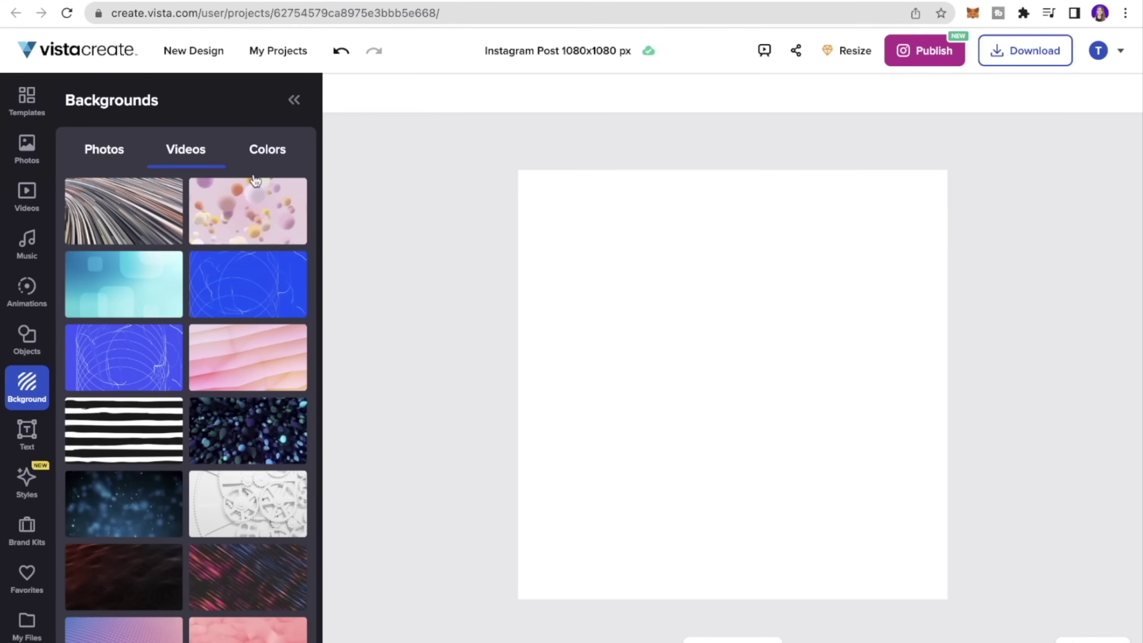
click(224, 224)
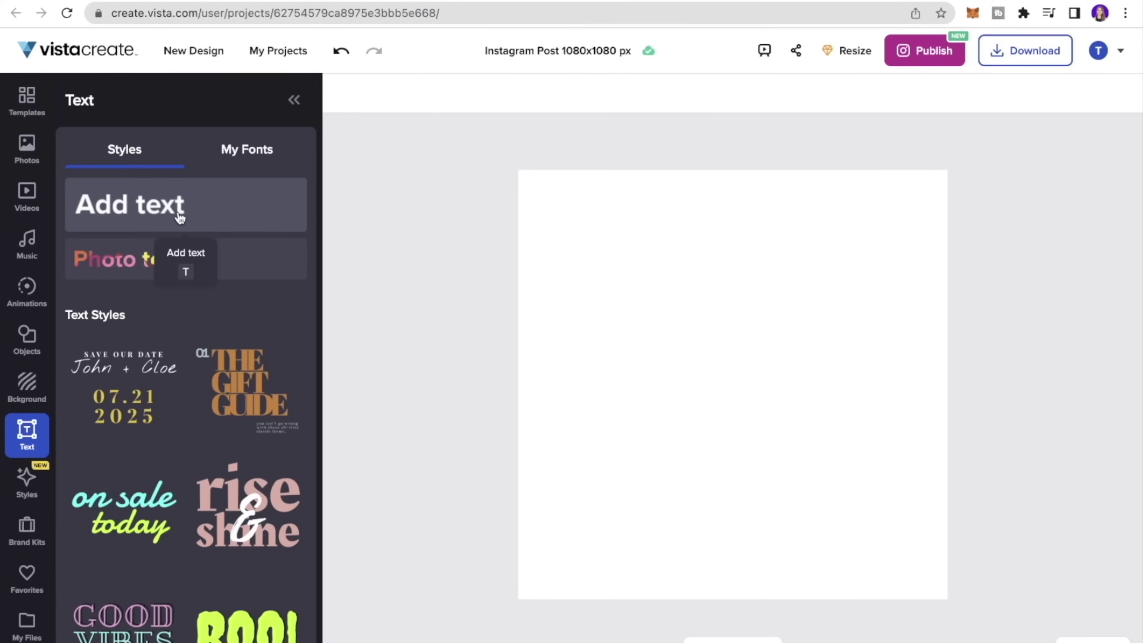
Browse the ready-made text styles available for the design
scroll(121, 405, down, 6)
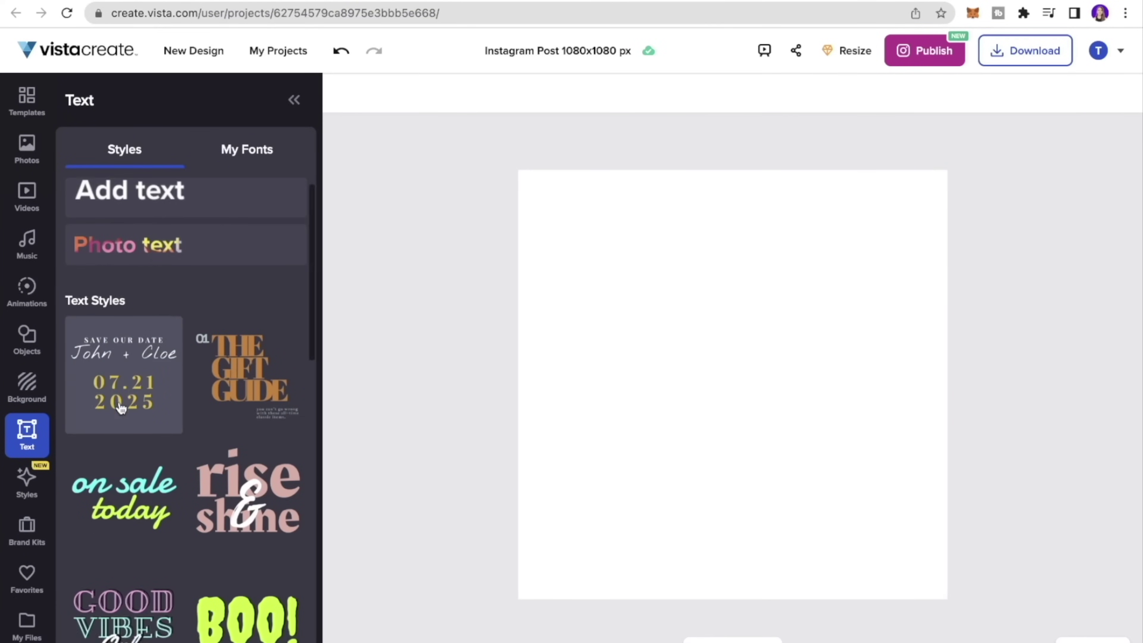
scroll(121, 407, down, 6)
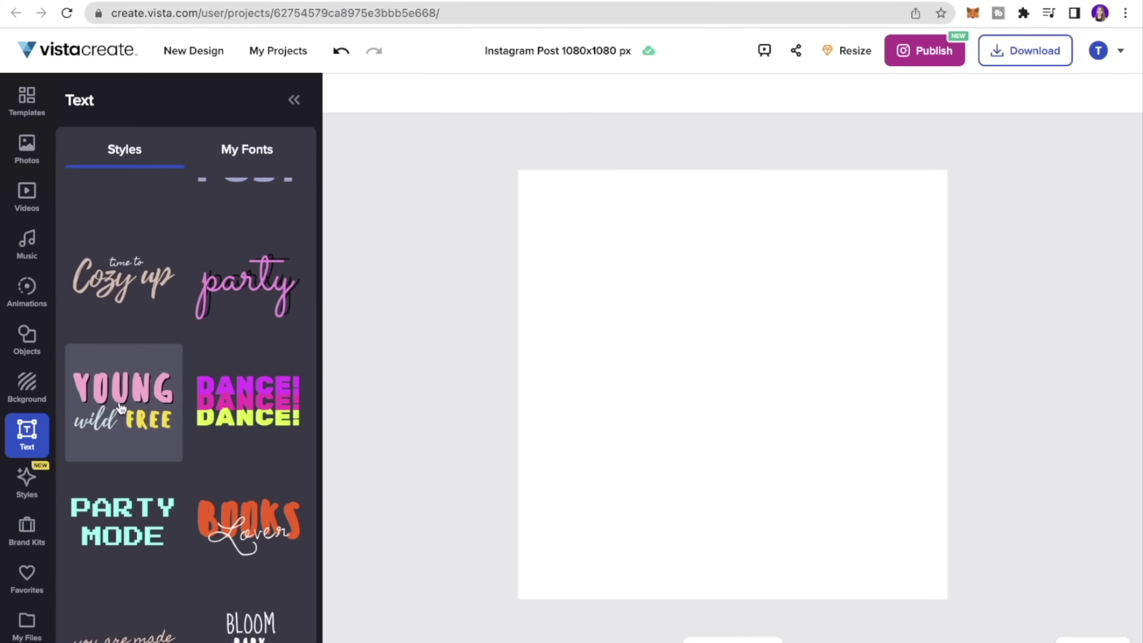
scroll(121, 408, down, 3)
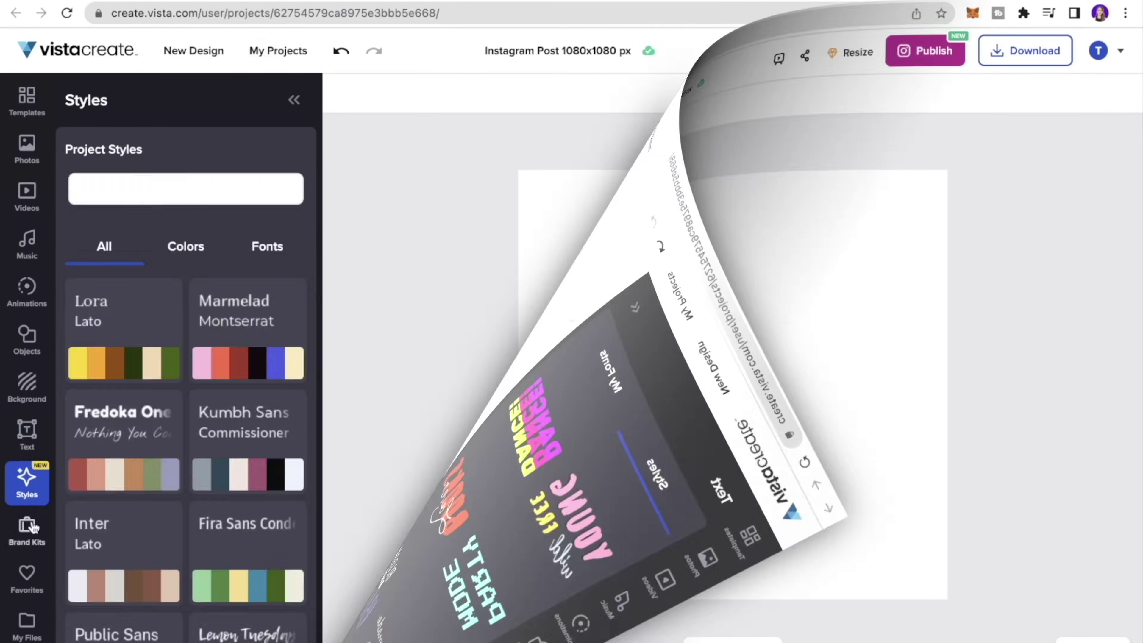
Check the brand kit options and return to the design editor
click(26, 529)
scroll(186, 383, down, 2)
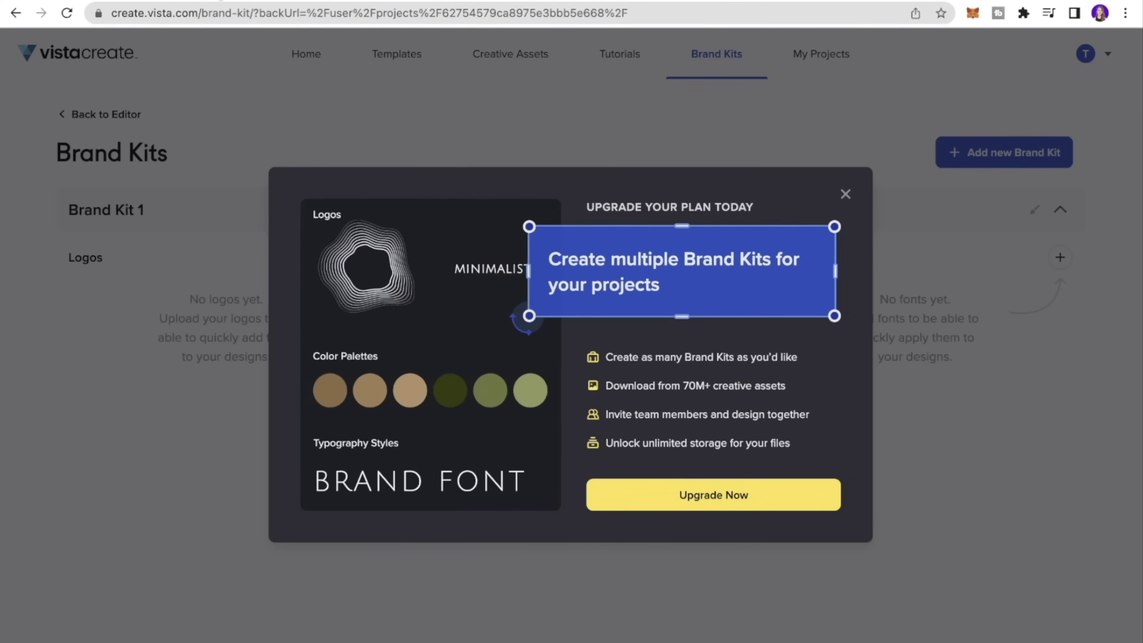
click(15, 15)
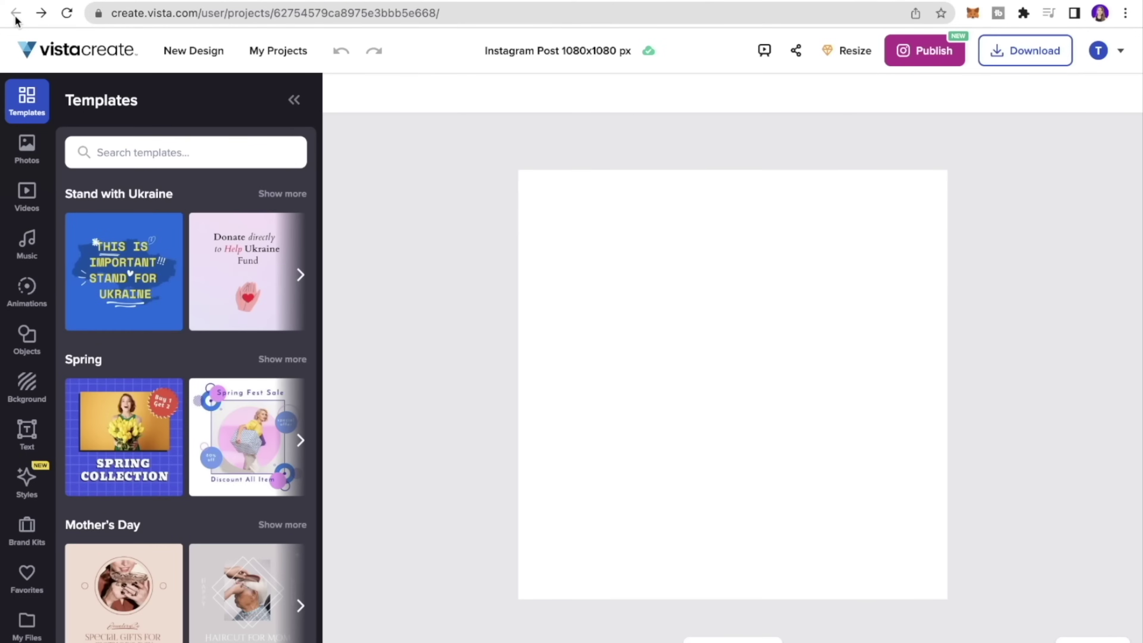
click(30, 530)
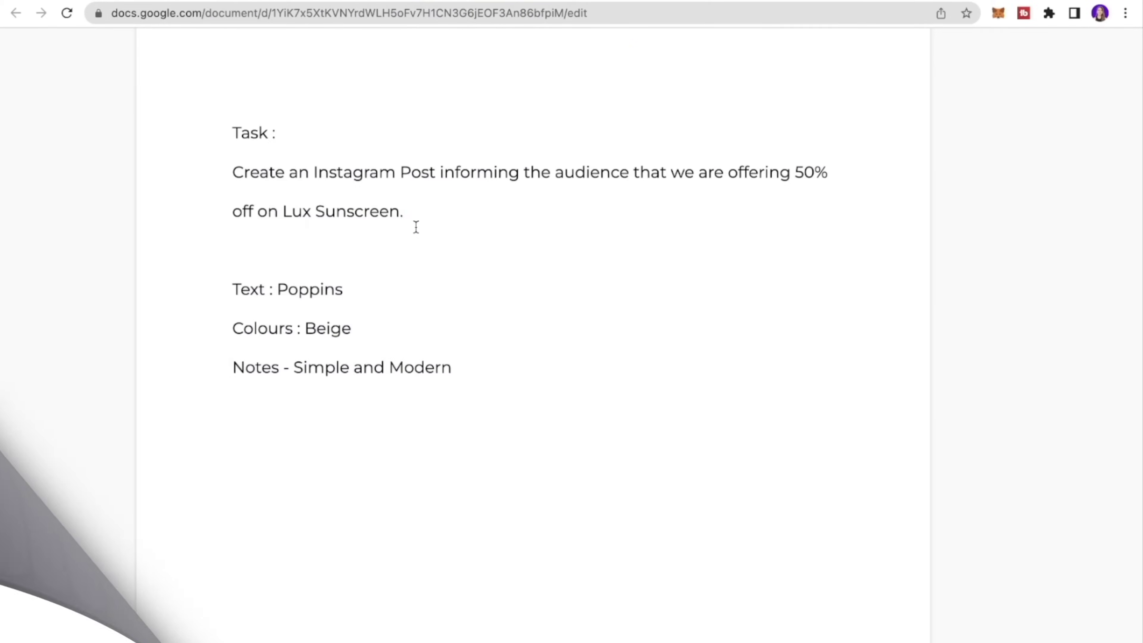
Highlight the Lux Sunscreen 50% off task in the Google Docs brief and switch back to VistaCreate
drag(414, 220, 218, 179)
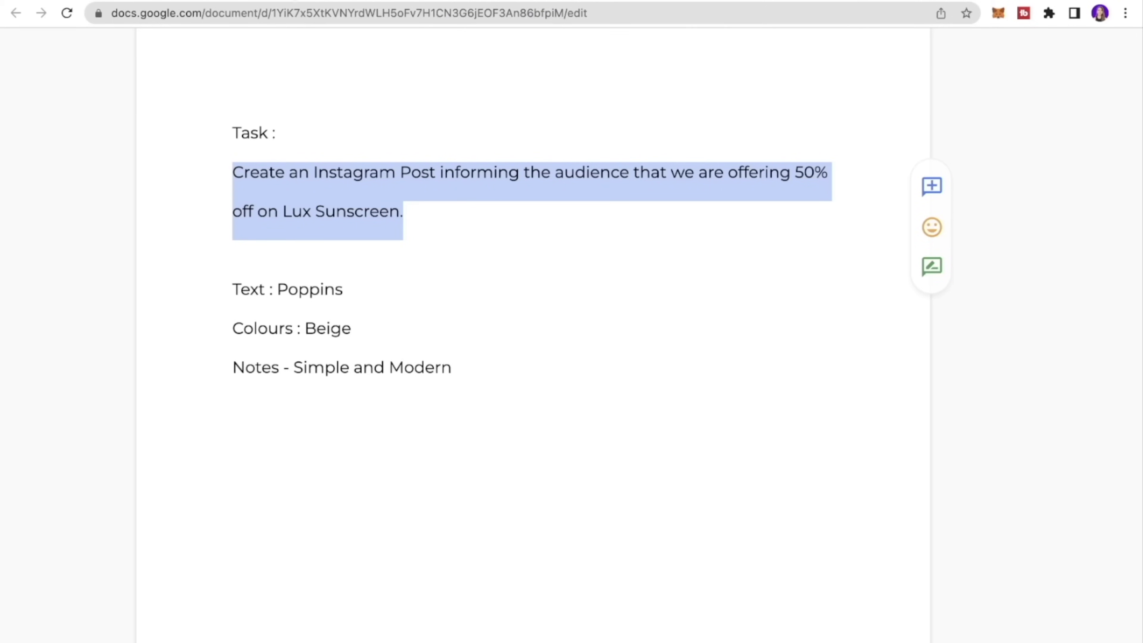
click(216, 4)
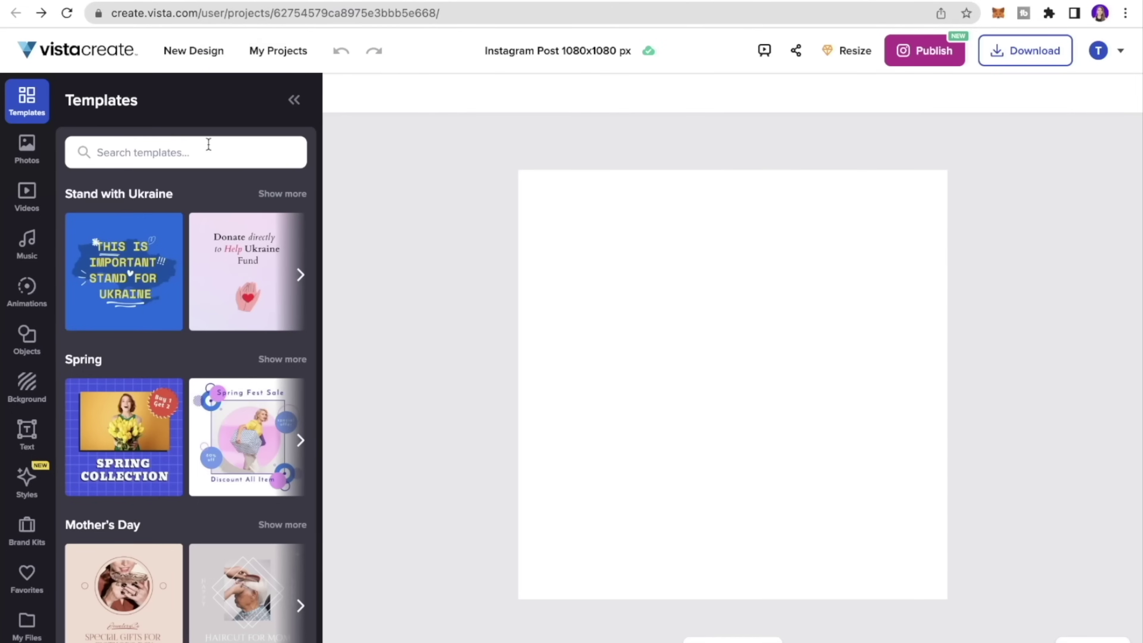
Search the templates for "skincare templates", refine the search to "skincare templates discount" and look through the matching designs
click(206, 146)
text(skincare)
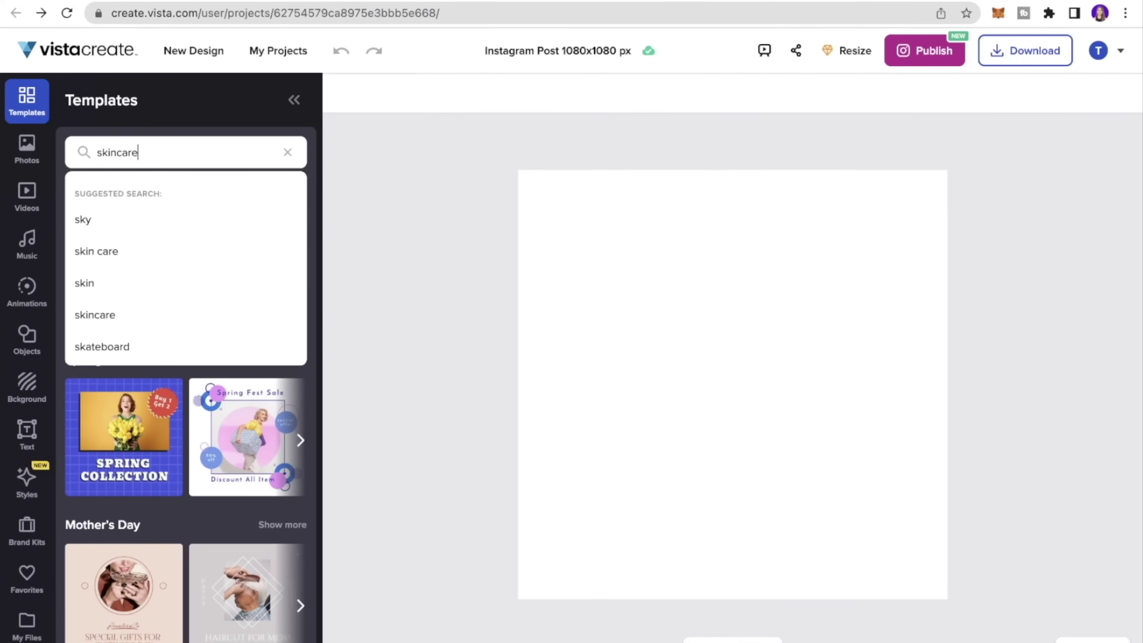
text( templates)
key(Return)
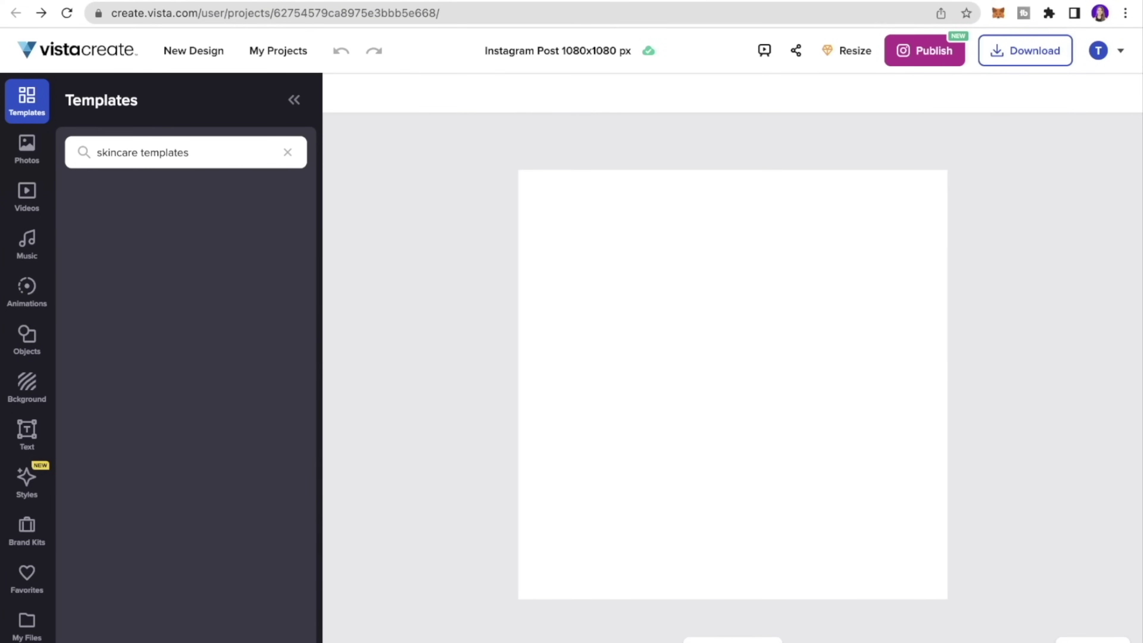
text(discount)
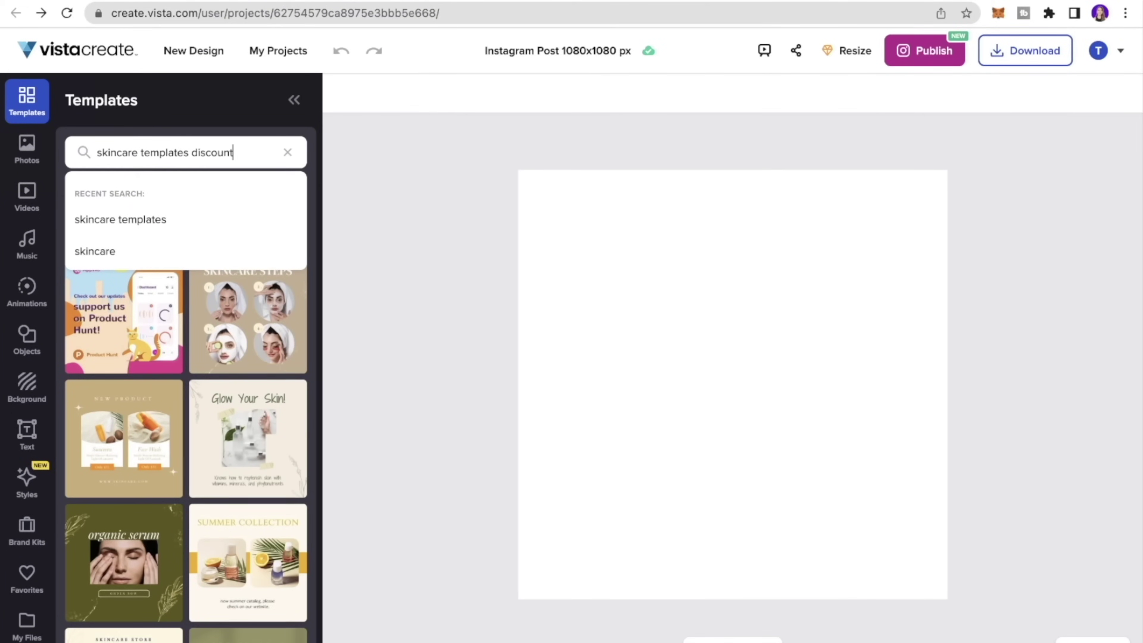
key(Return)
scroll(284, 337, down, 3)
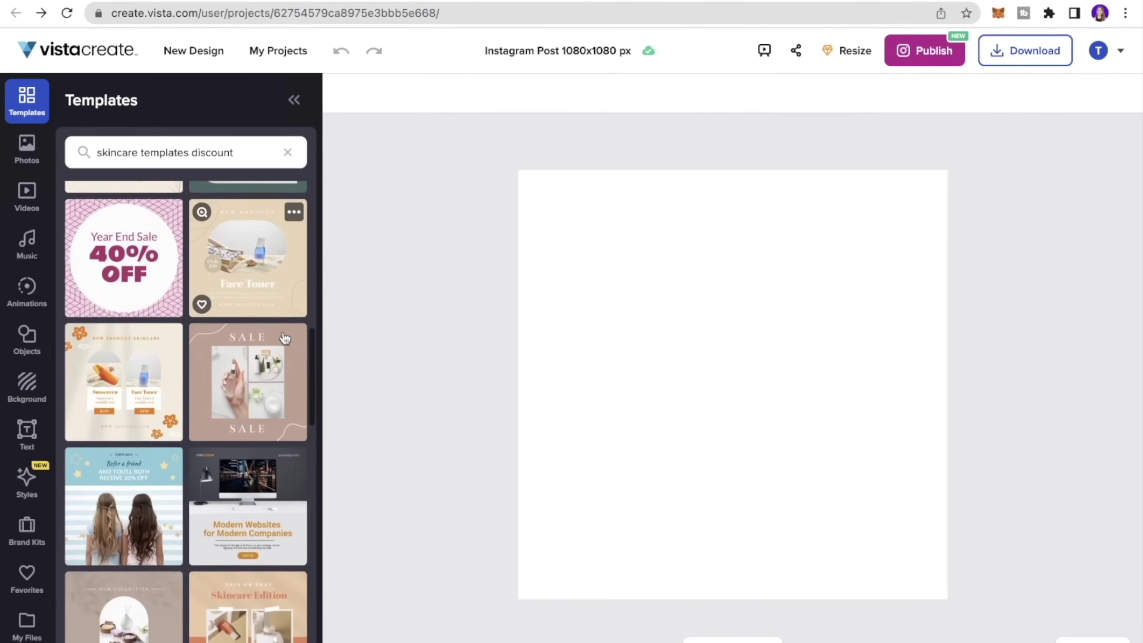
Look through the skincare templates and apply the beige "Get the Beuaty Face" design with the arched portrait
scroll(285, 337, down, 5)
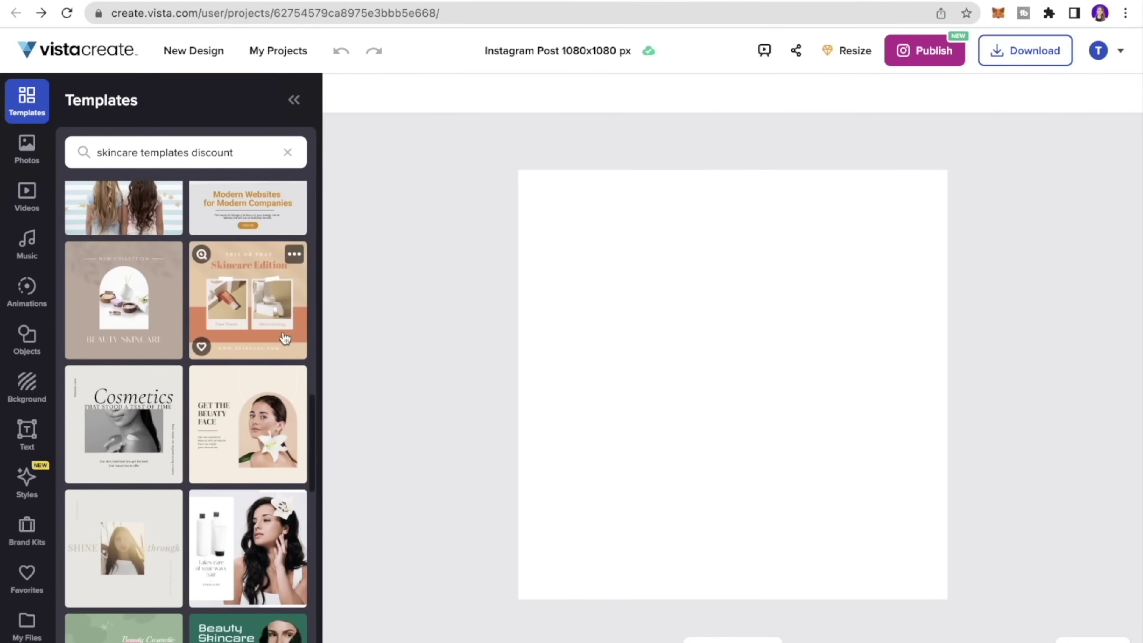
scroll(280, 431, down, 5)
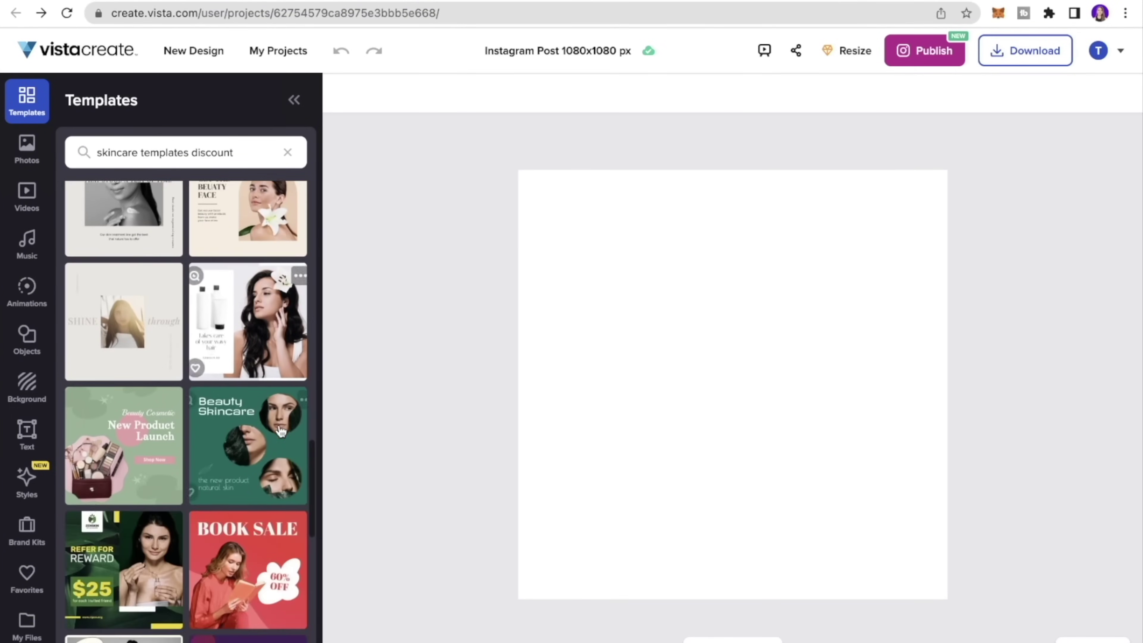
scroll(280, 428, down, 6)
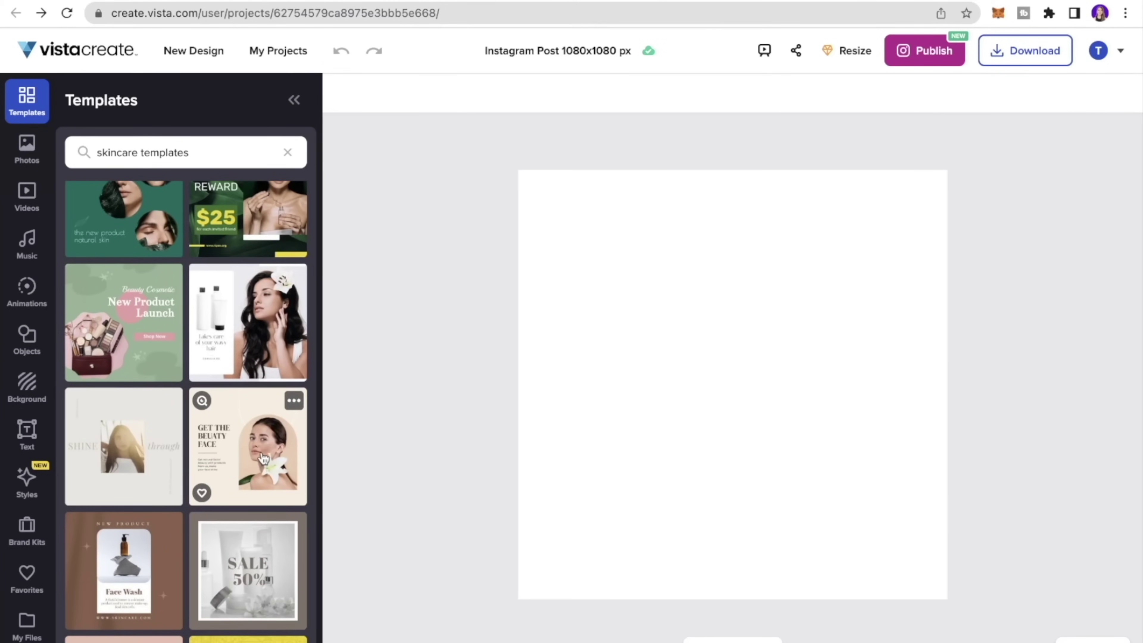
click(264, 458)
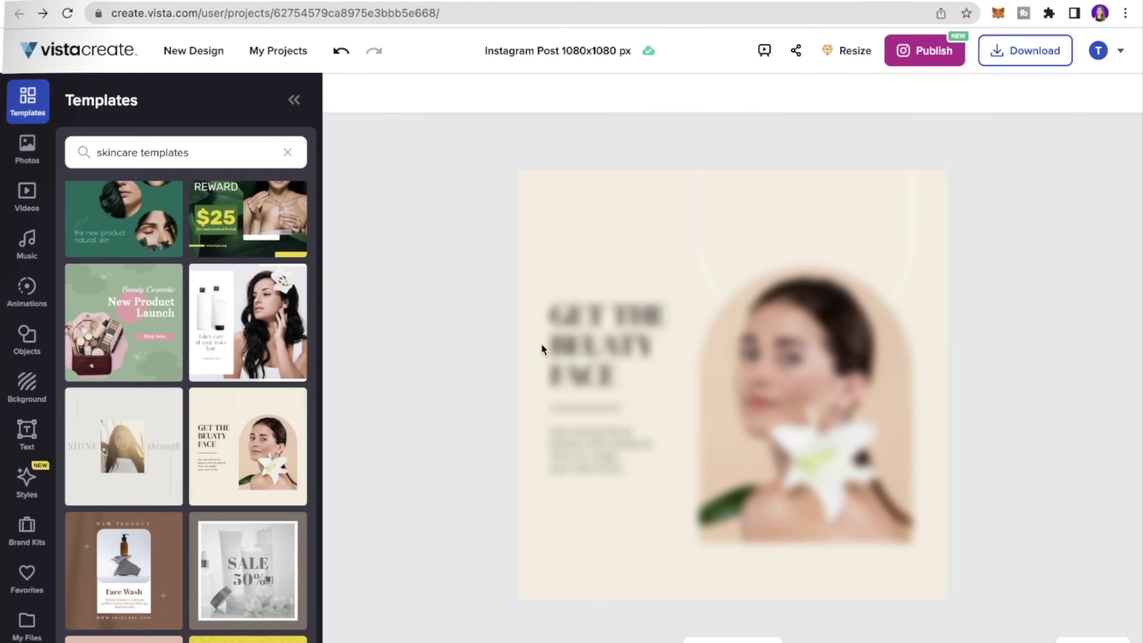
Replace the heading text with "60% OFF"
click(602, 340)
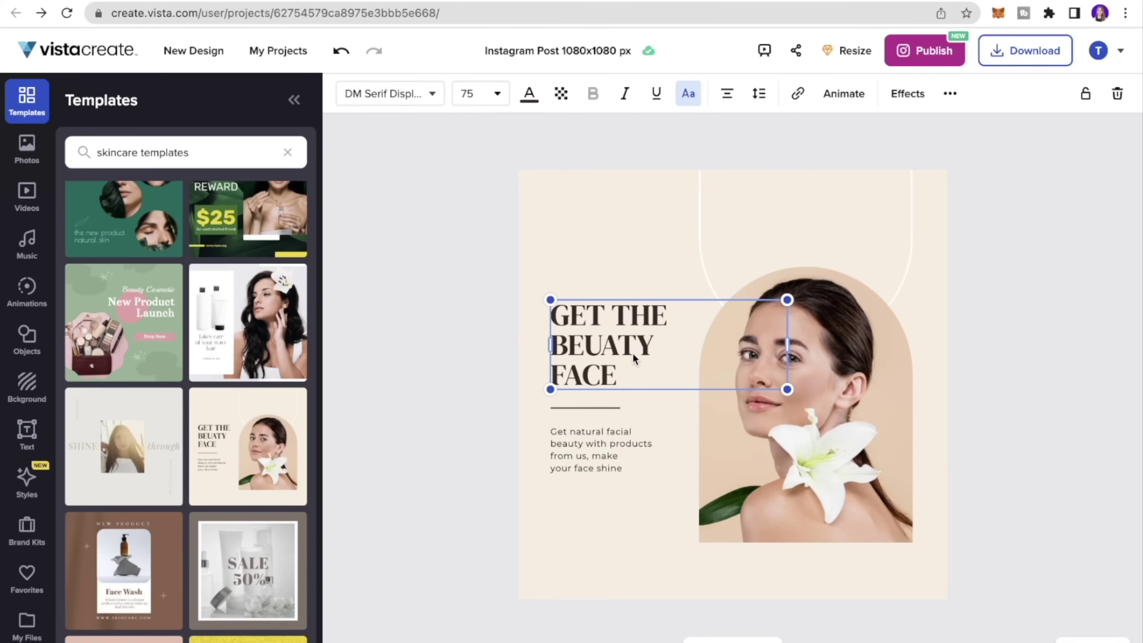
double_click(634, 358)
drag(630, 377, 551, 323)
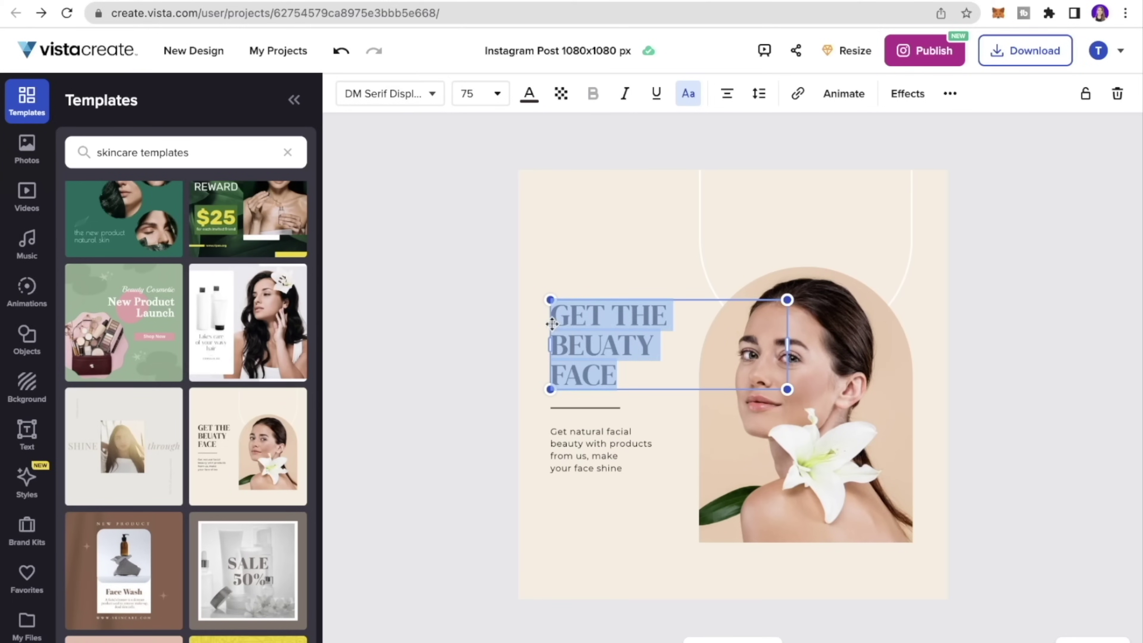
text(60)
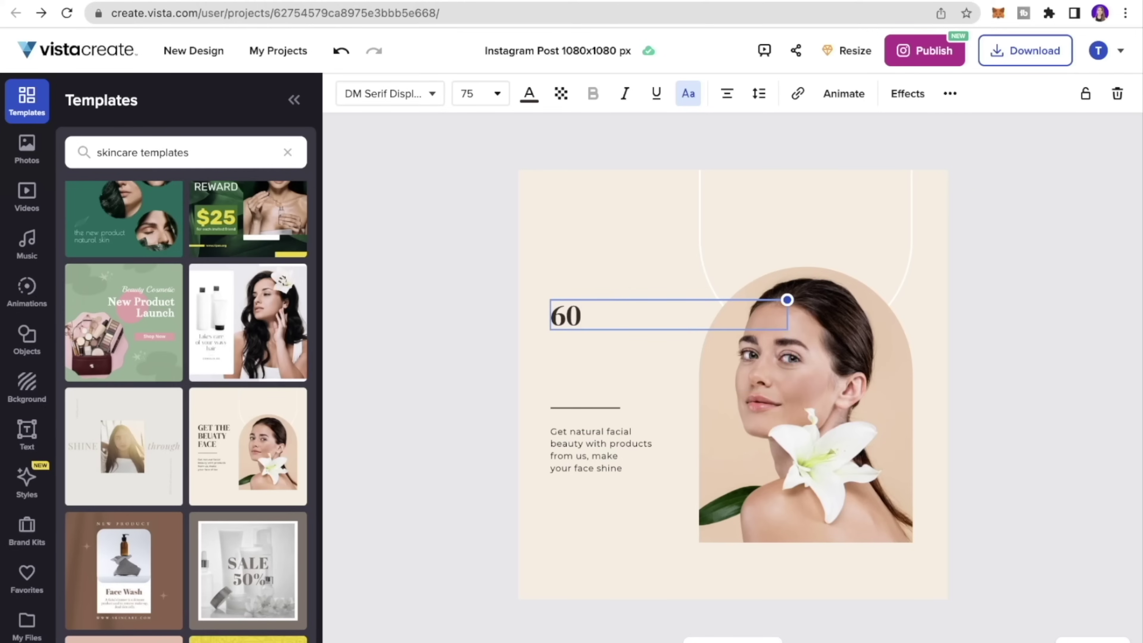
text(% OFF)
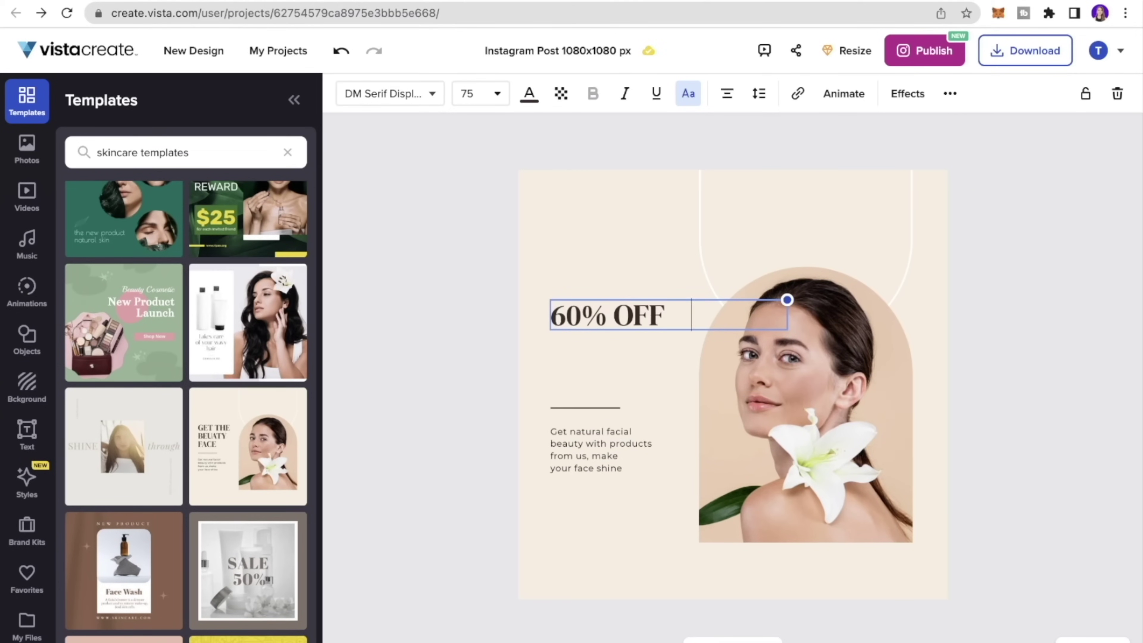
Replace the paragraph below the divider line with "Get 60% off on LUX Sunscreen. Hurry! Offer valid till June 21, 2022"
click(648, 443)
drag(652, 443, 568, 431)
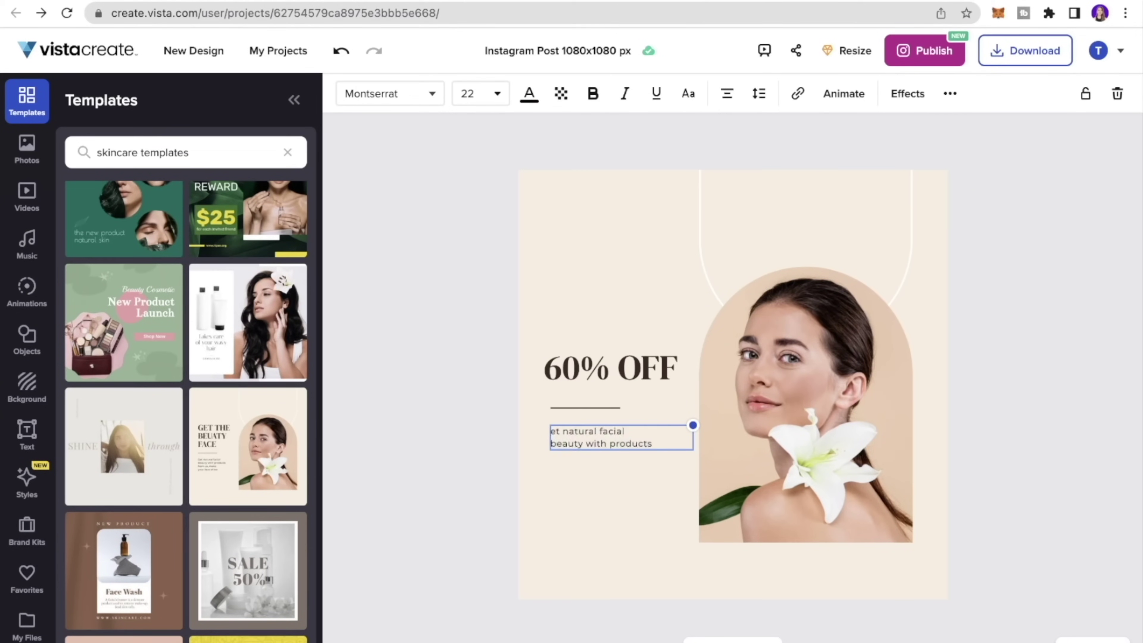
key(BackSpace)
text(Get)
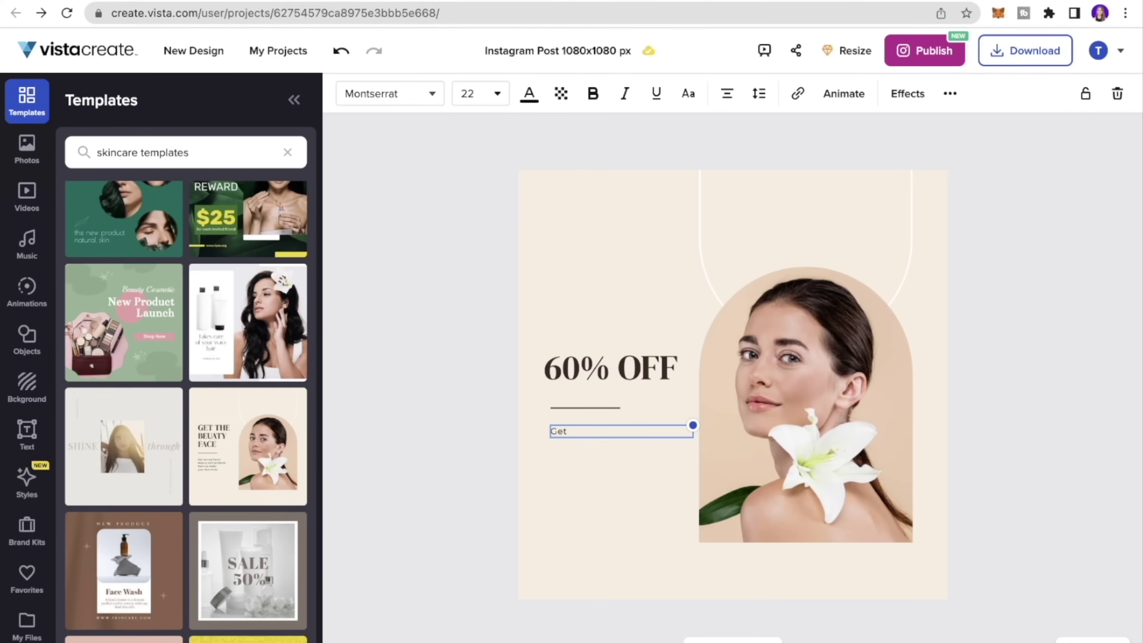
text( 60% ooff on LUX Sunscreen. Hurry! Offer valid till June 21, 20)
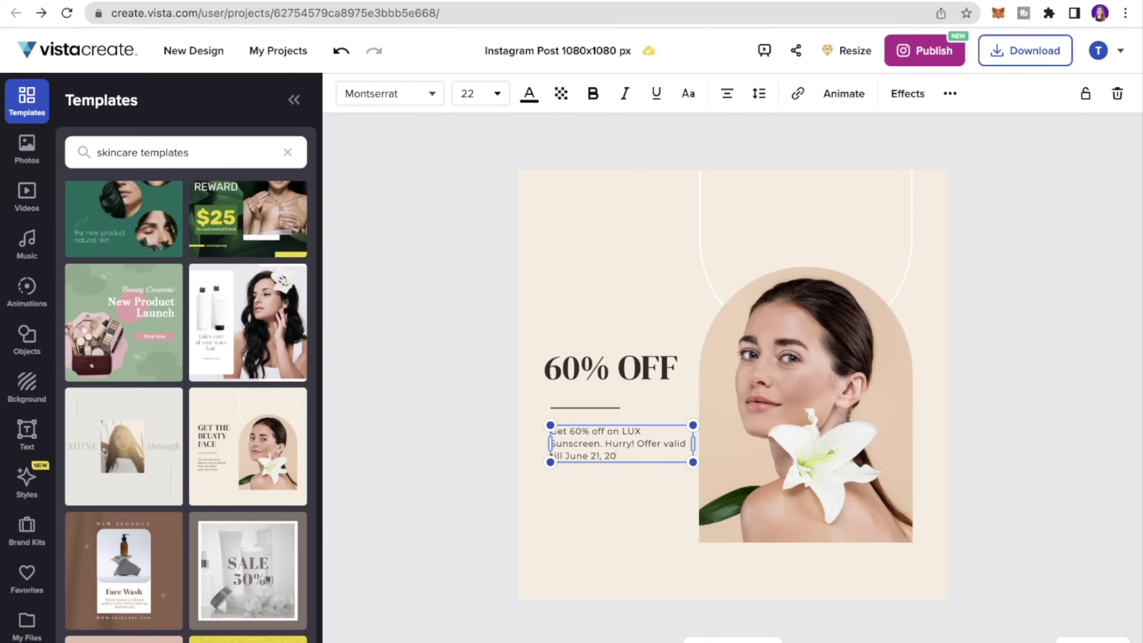
text(22)
Change the design's background colour to the image colour #DAA58A
click(350, 94)
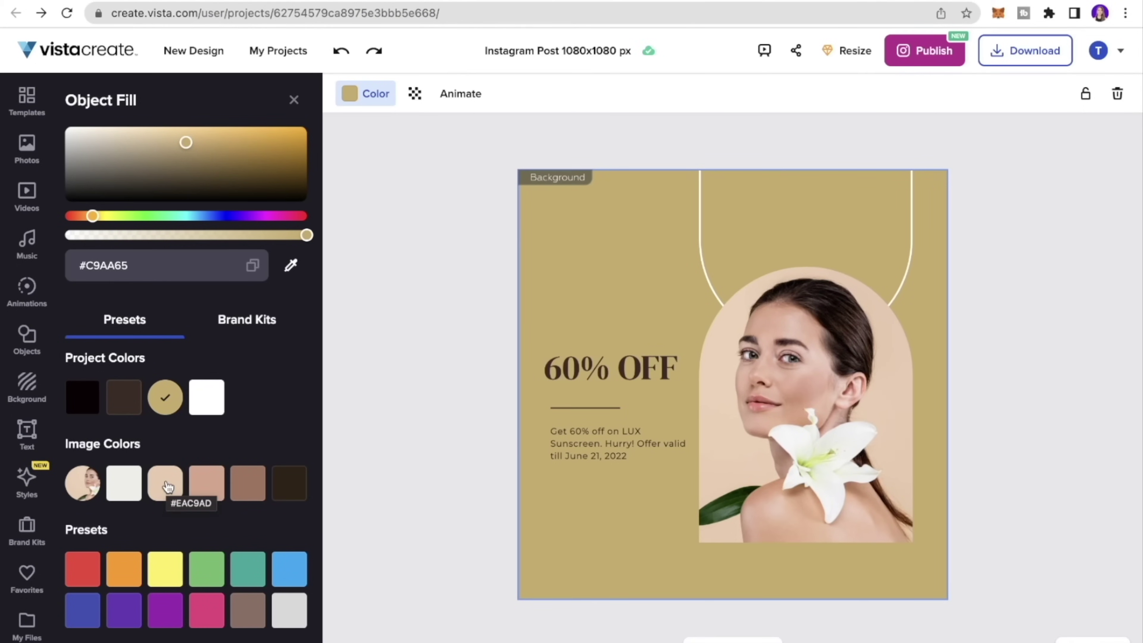
click(288, 483)
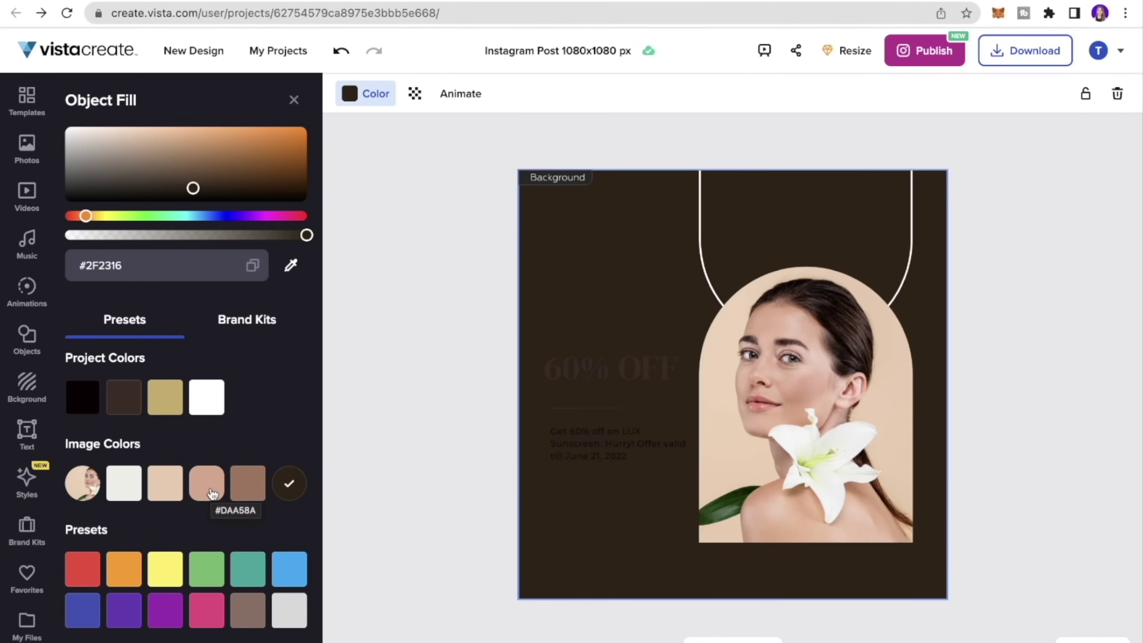
click(210, 490)
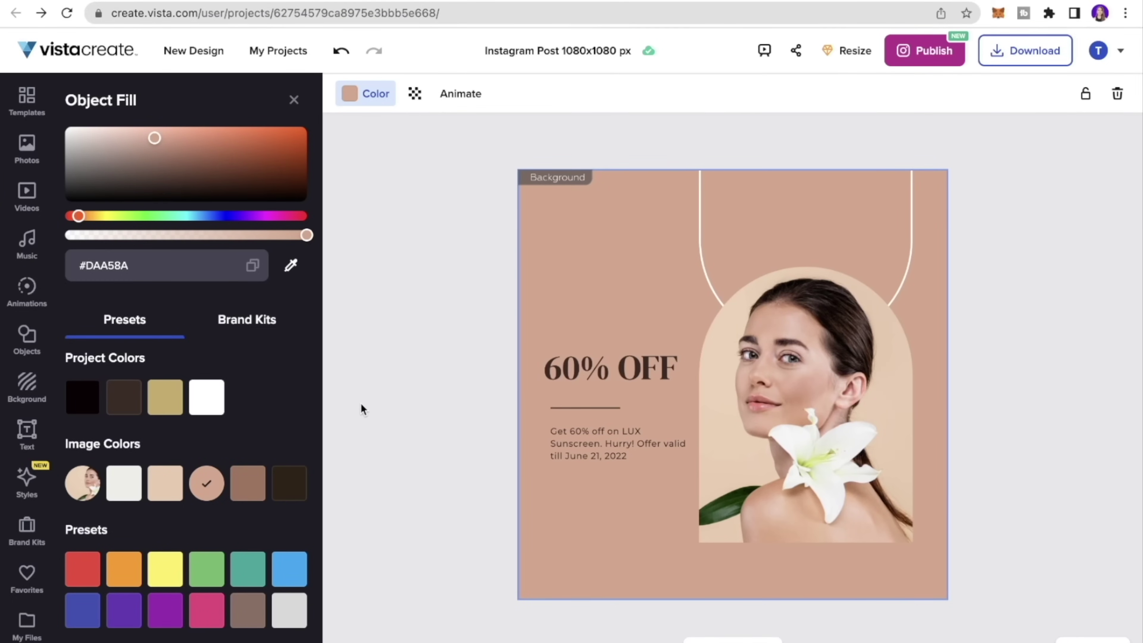
Enlarge the arched portrait and align it with the lower right corner of the design
click(829, 306)
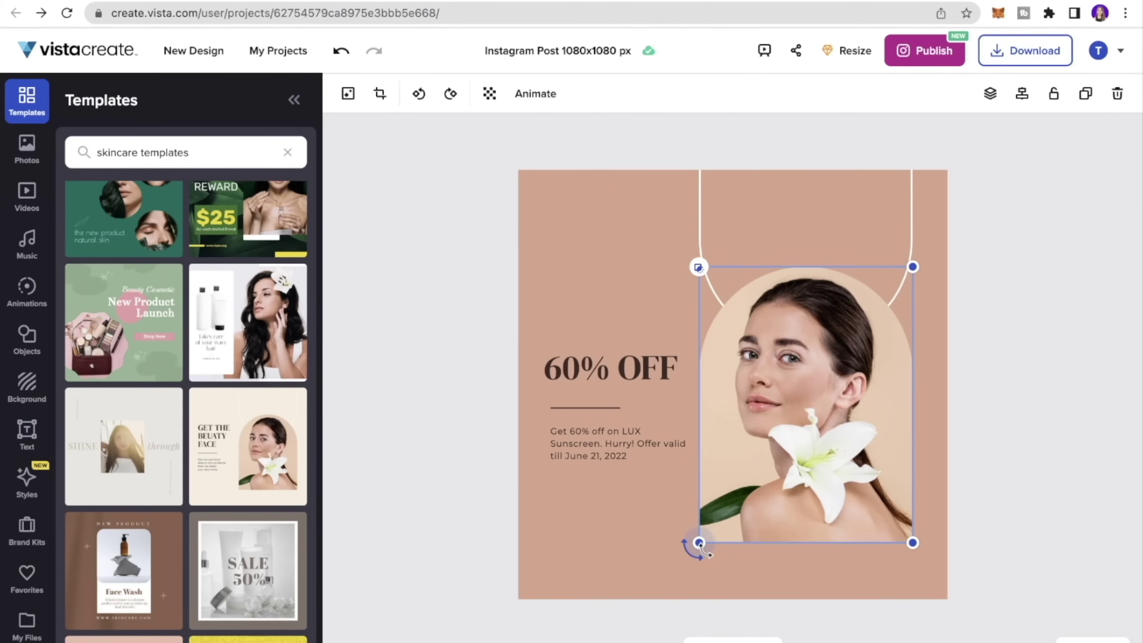
drag(700, 546, 695, 547)
drag(912, 542, 954, 596)
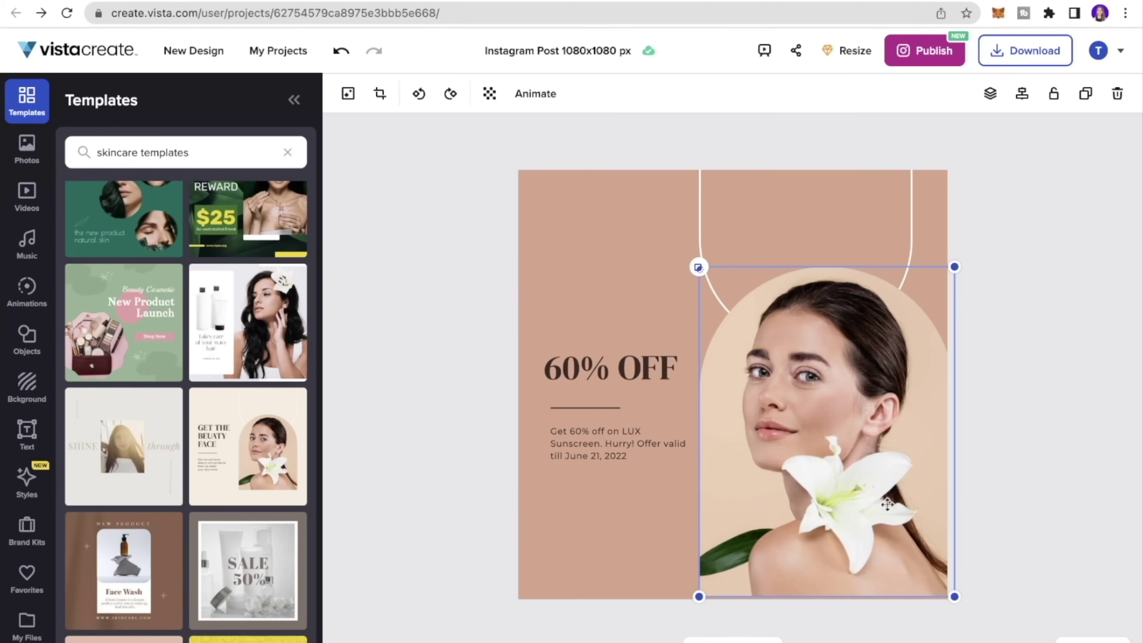
drag(886, 504, 877, 507)
Try enlarging the white arch outline behind the portrait to suit the larger photo
click(719, 184)
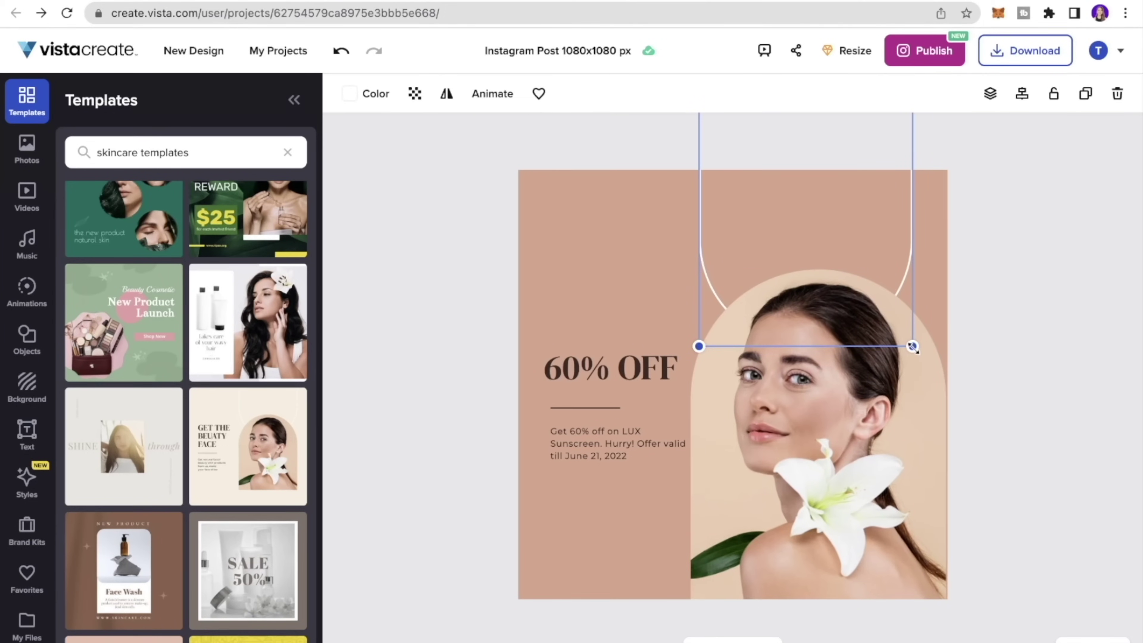
drag(912, 346, 963, 385)
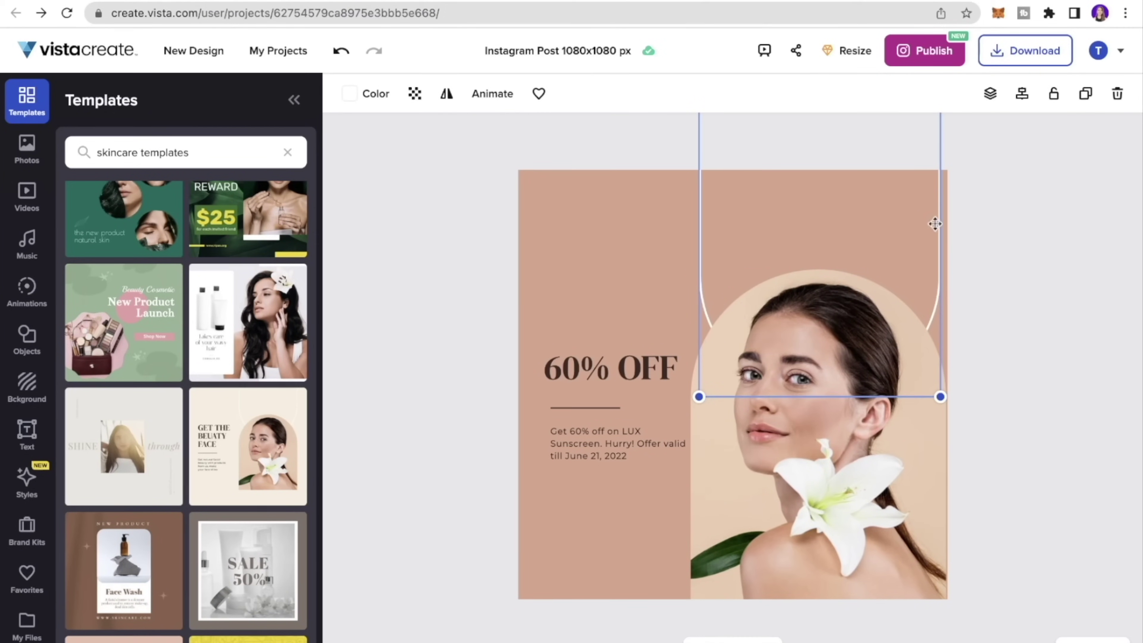
Try replacing the portrait with a long-haired blonde woman's picture from the "skin photo" results, and undo the photo and outline changes
click(893, 439)
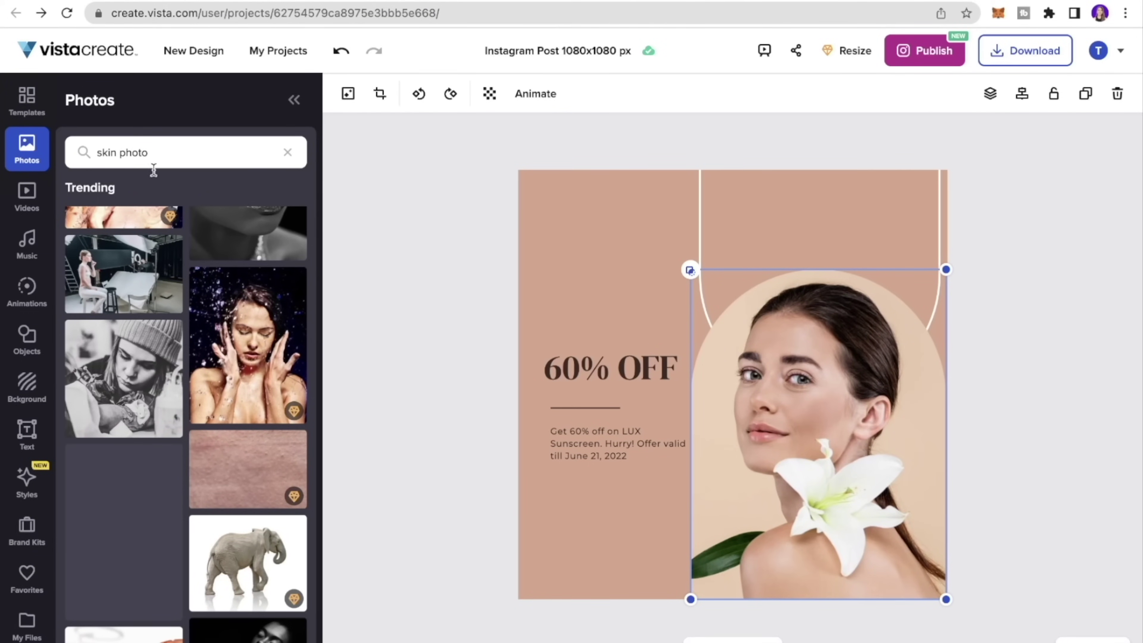
scroll(152, 434, down, 10)
scroll(152, 434, down, 5)
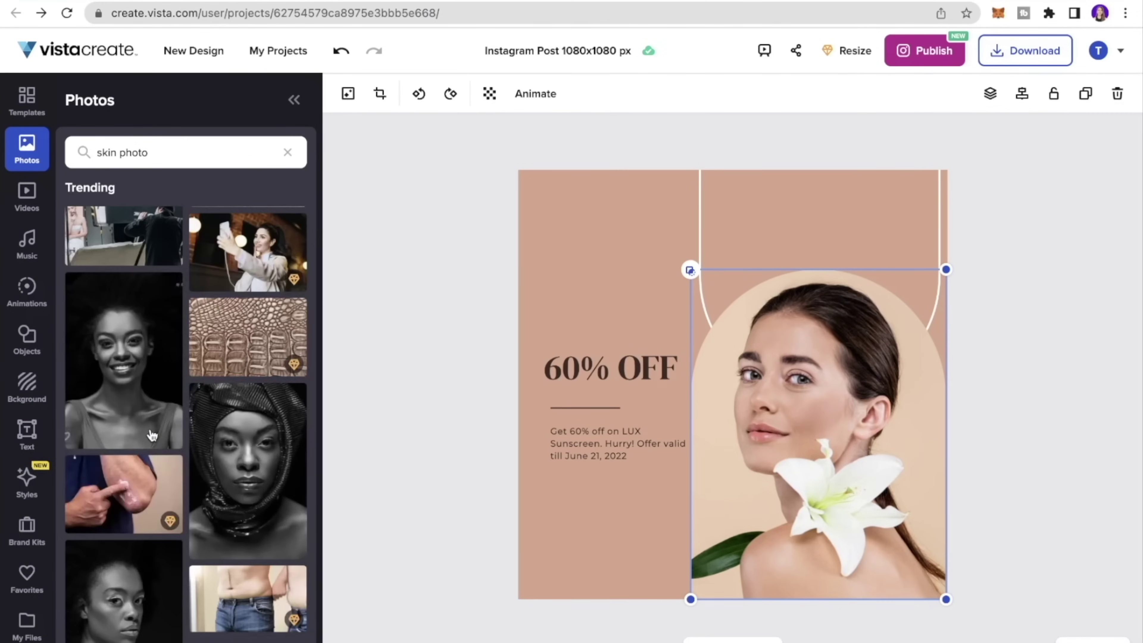
scroll(152, 435, down, 10)
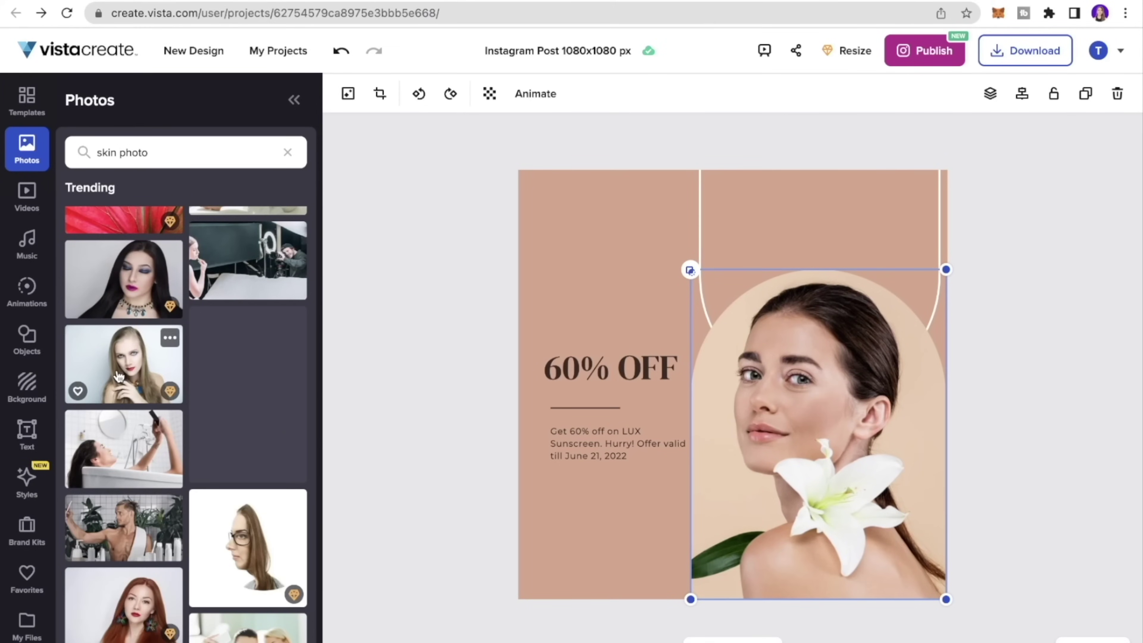
drag(135, 369, 813, 371)
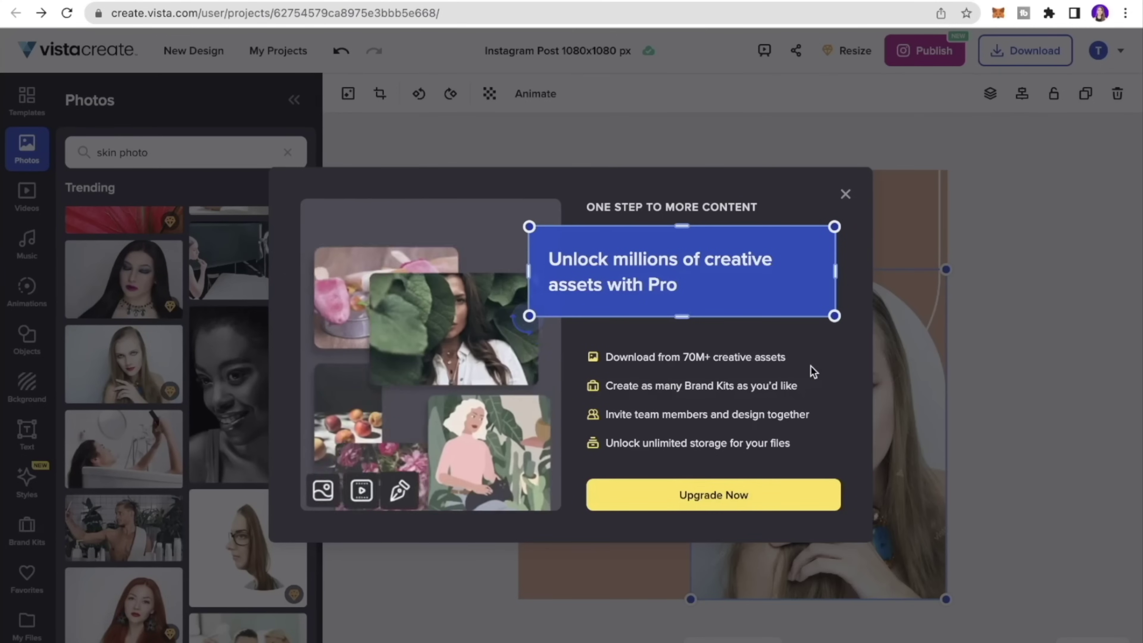
click(845, 194)
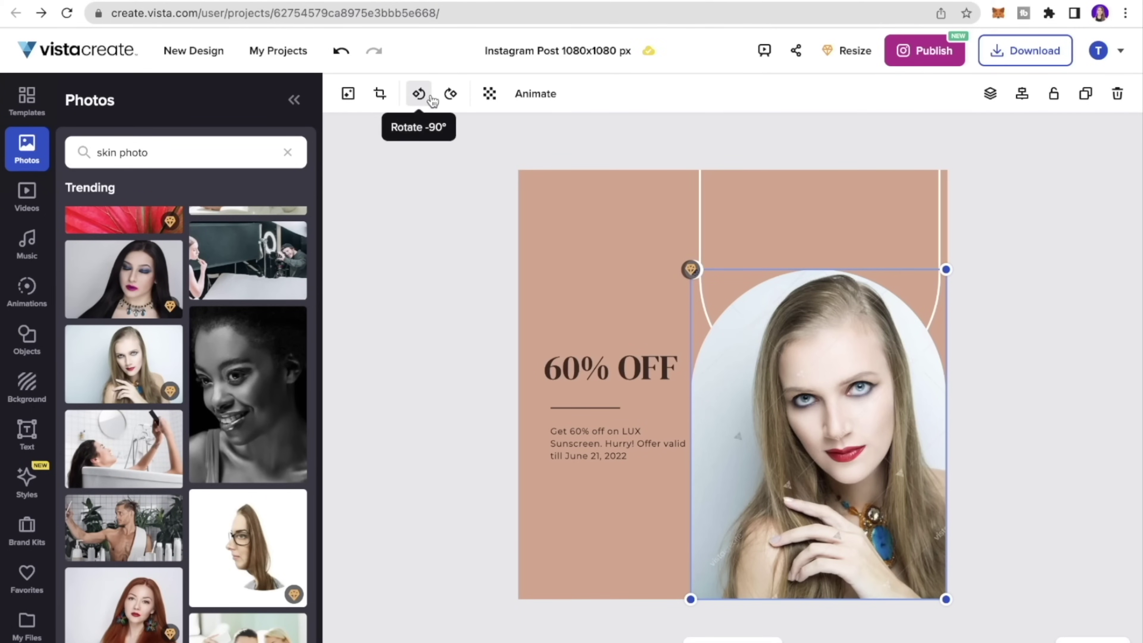
click(343, 53)
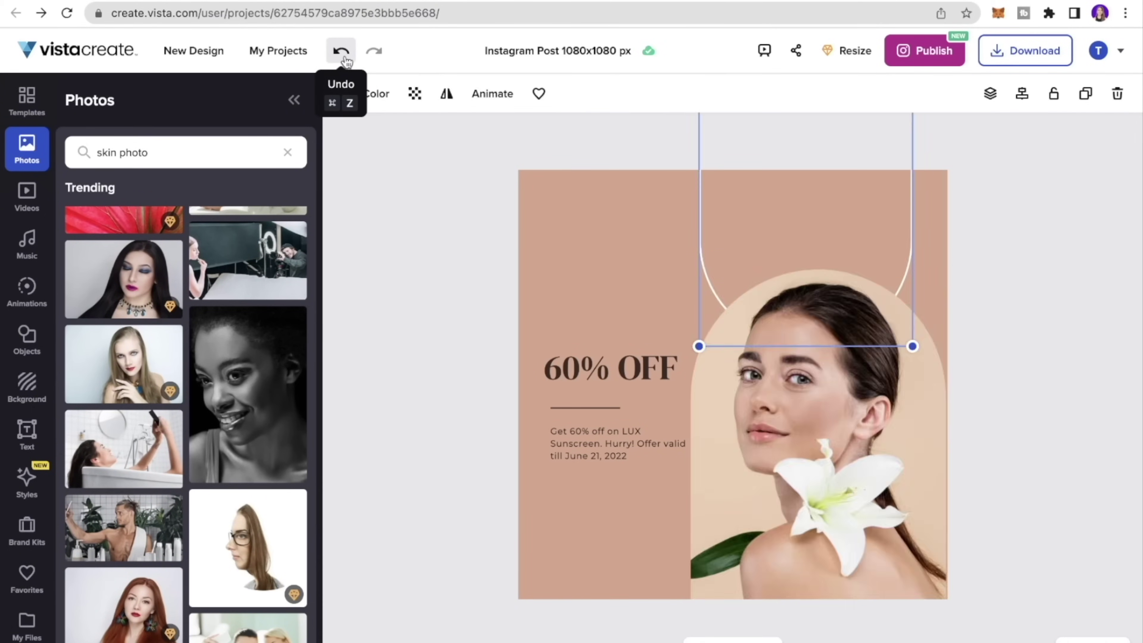
Change the "60% OFF" heading's font to Fanwood Text
click(580, 333)
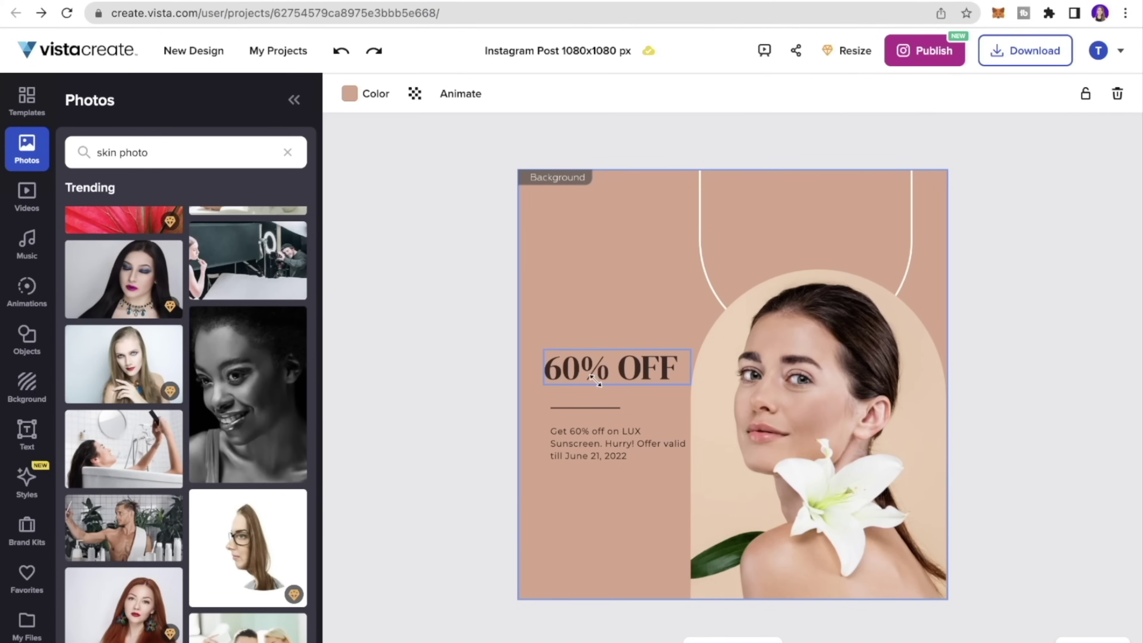
click(594, 381)
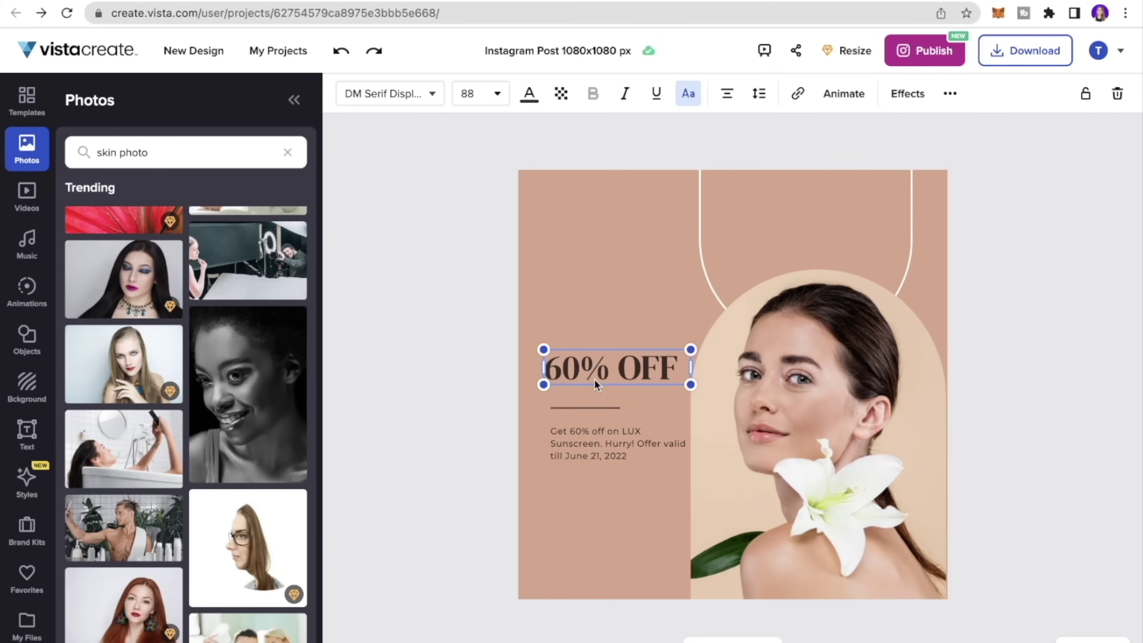
click(411, 93)
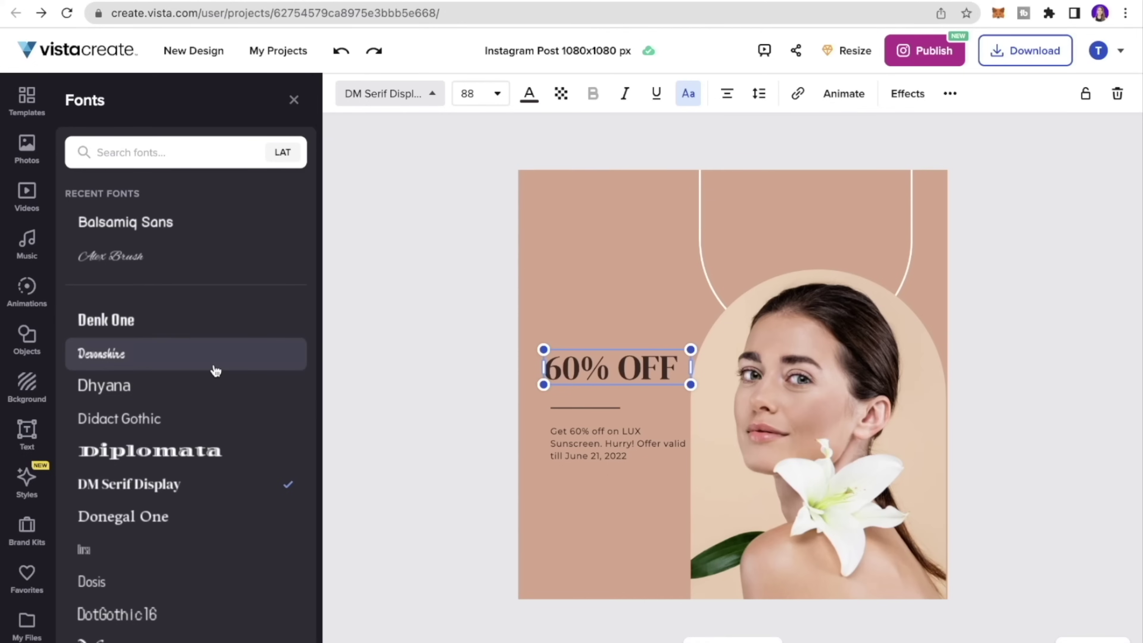
scroll(215, 370, down, 12)
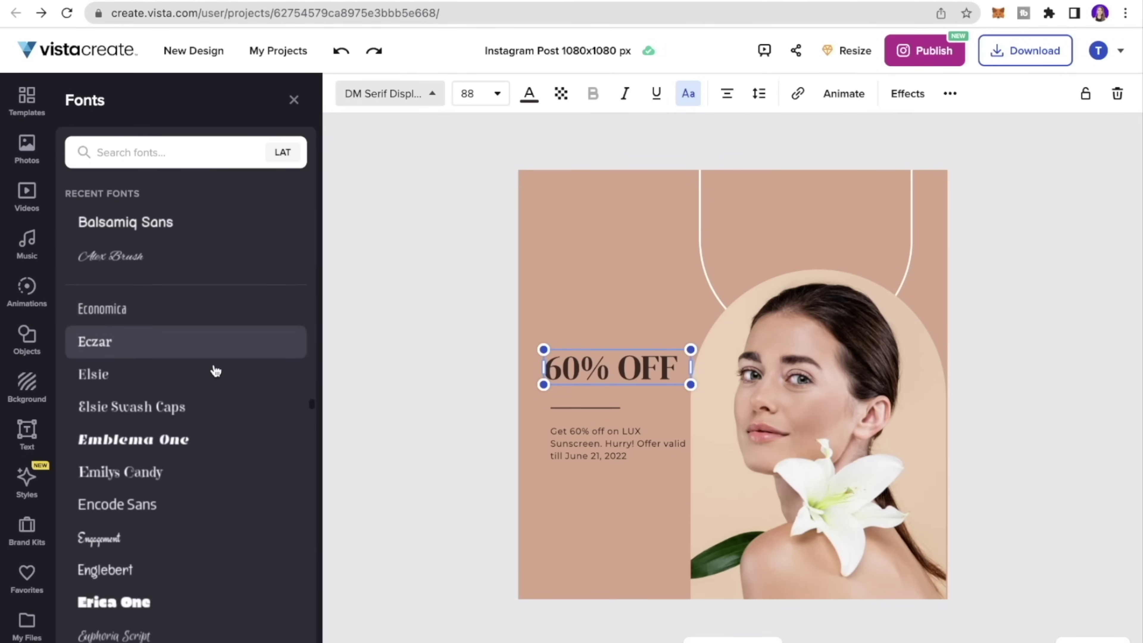
scroll(215, 370, down, 8)
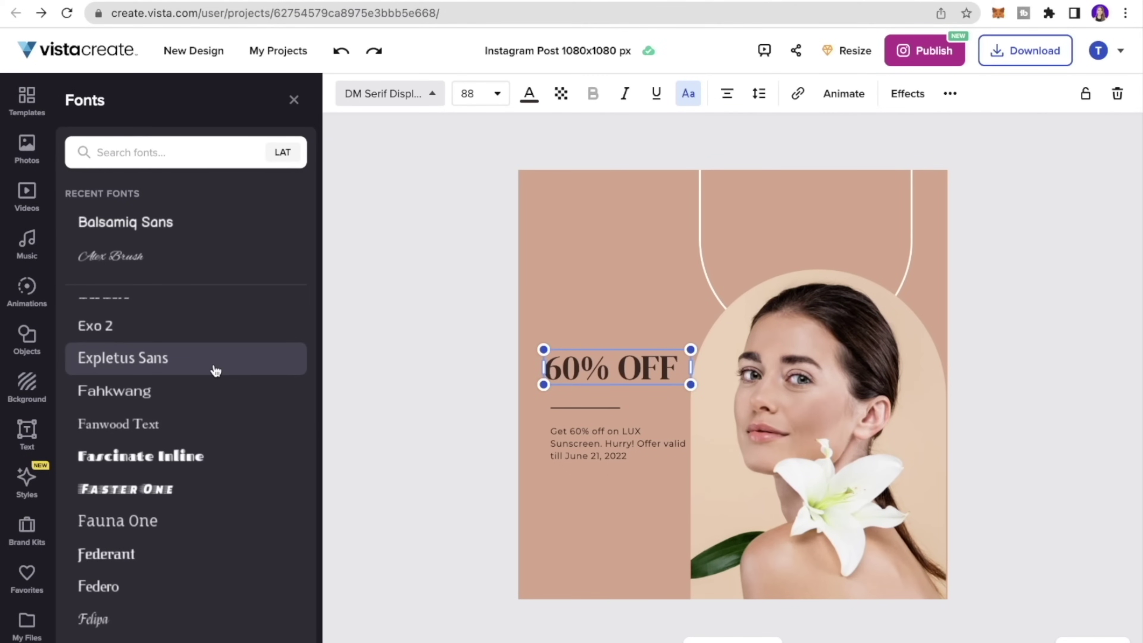
scroll(206, 373, down, 3)
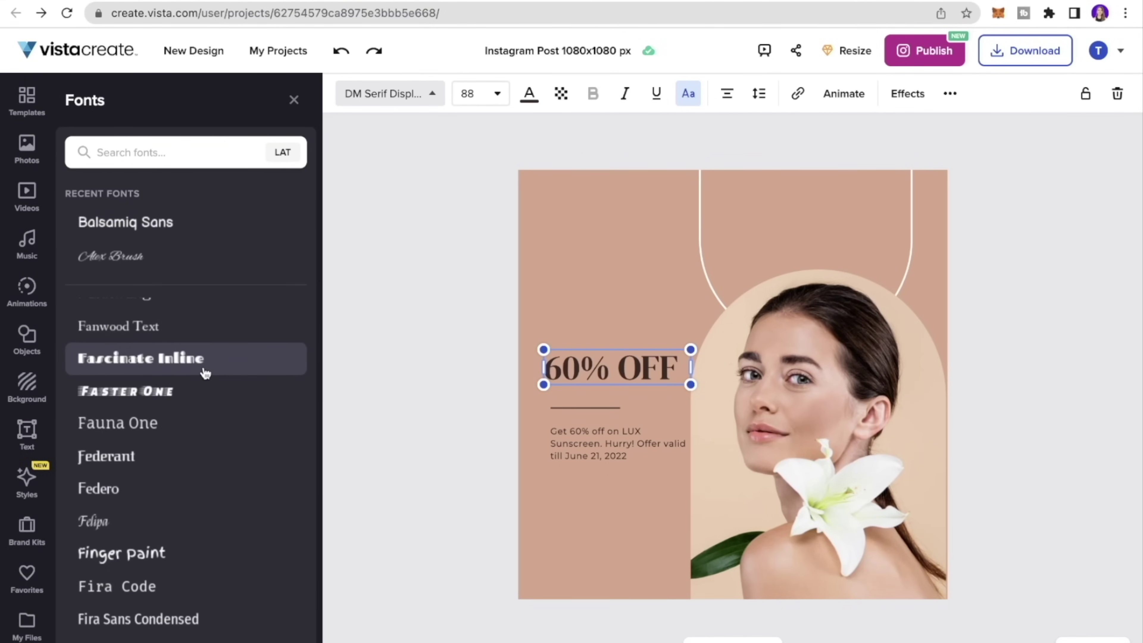
click(117, 328)
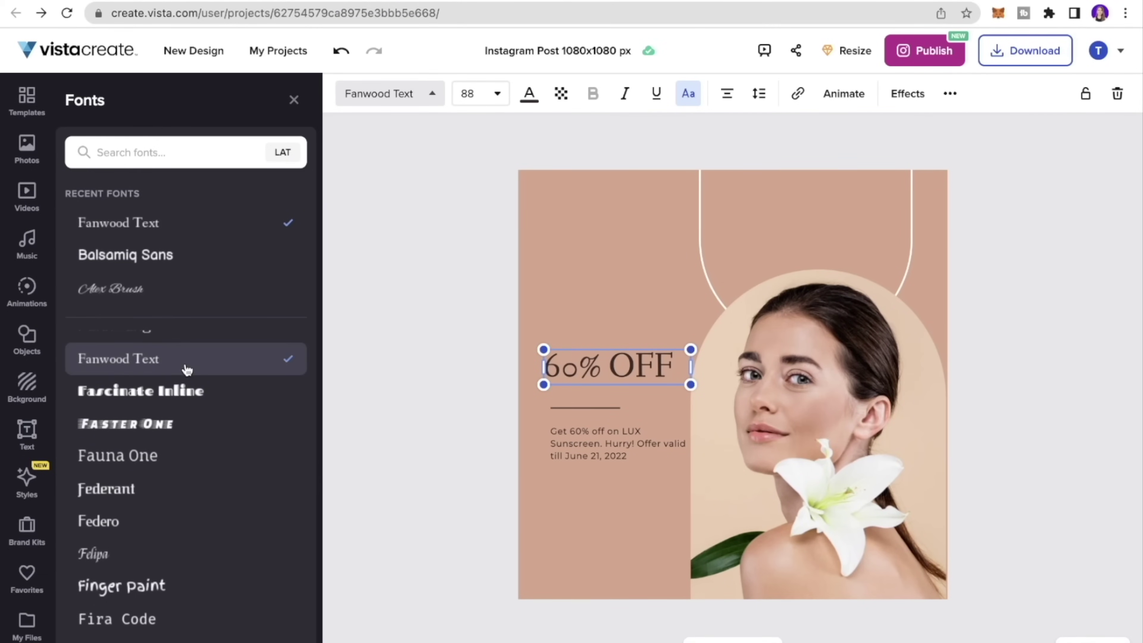
Try font size 36 for the "60% OFF" heading and settle on 144
click(496, 96)
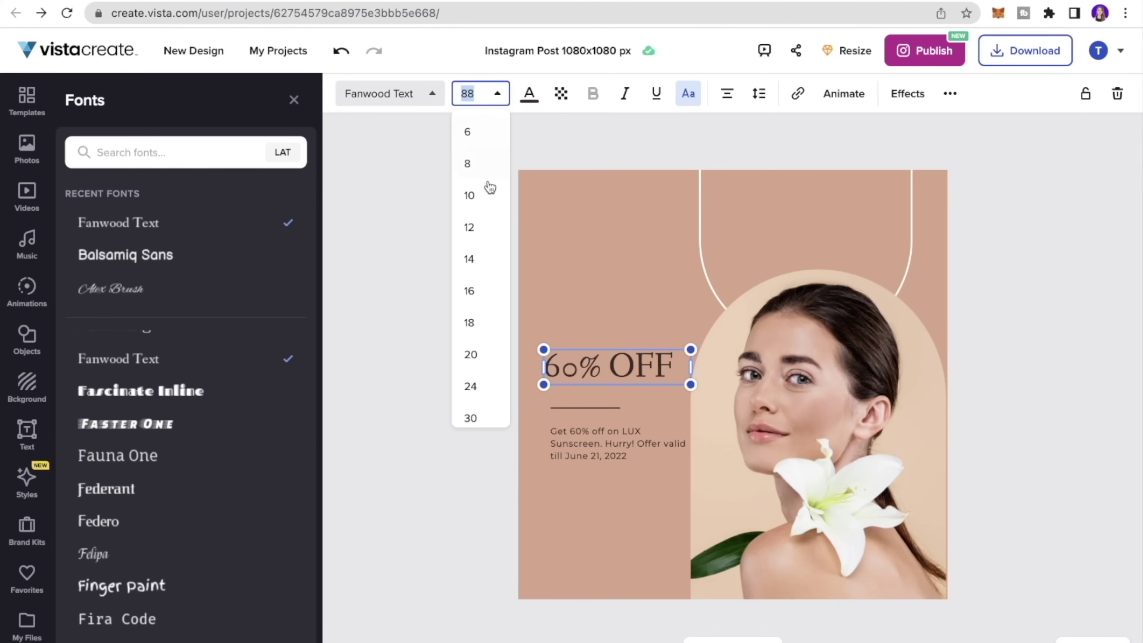
scroll(493, 249, down, 3)
click(474, 333)
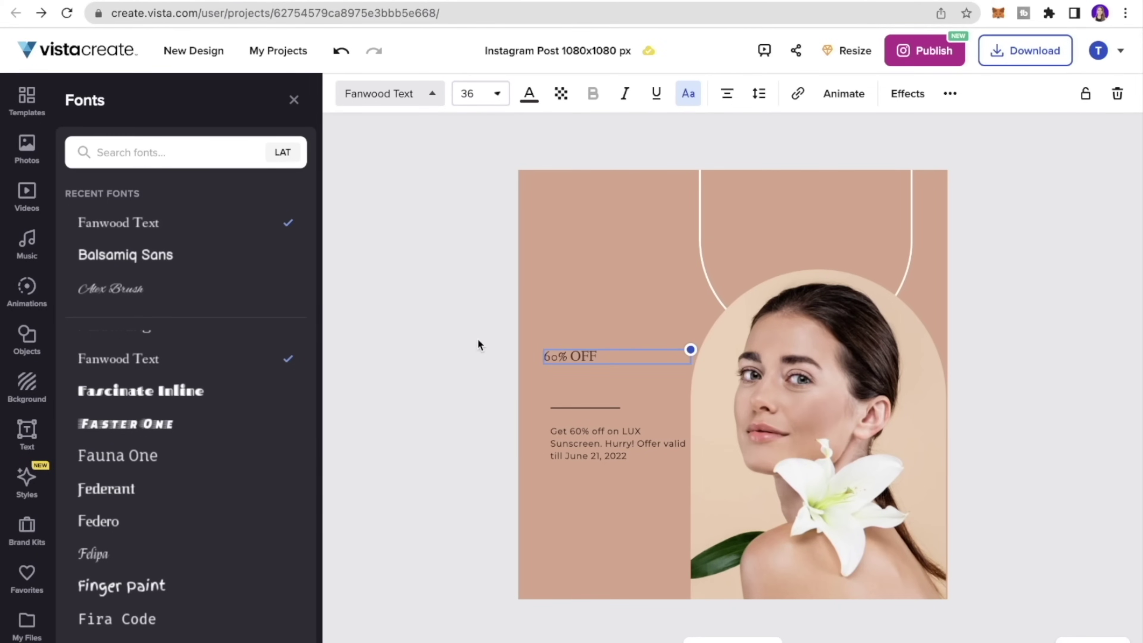
click(496, 96)
scroll(484, 344, down, 5)
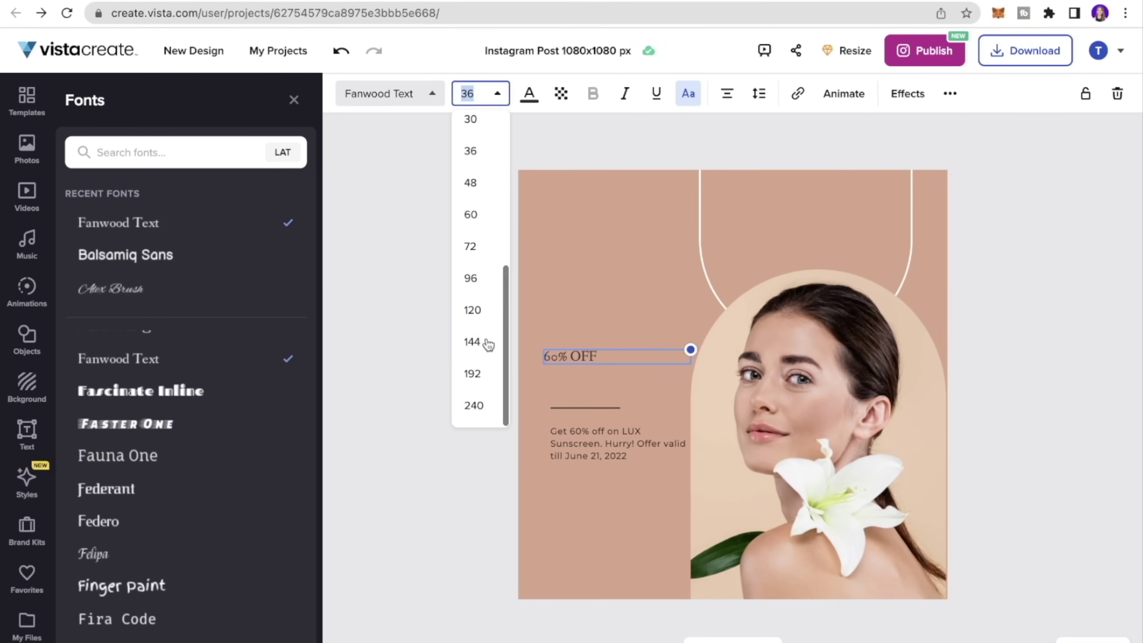
click(473, 342)
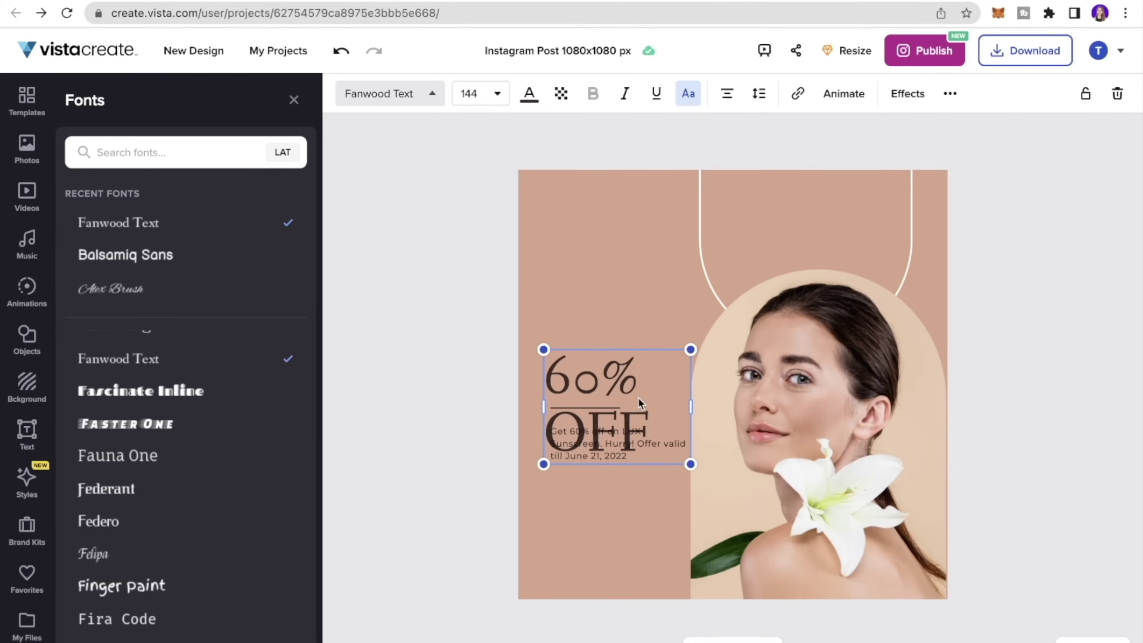
Recolour the "60% OFF" heading dark brown #2F2316 and set its opacity to 93
click(529, 94)
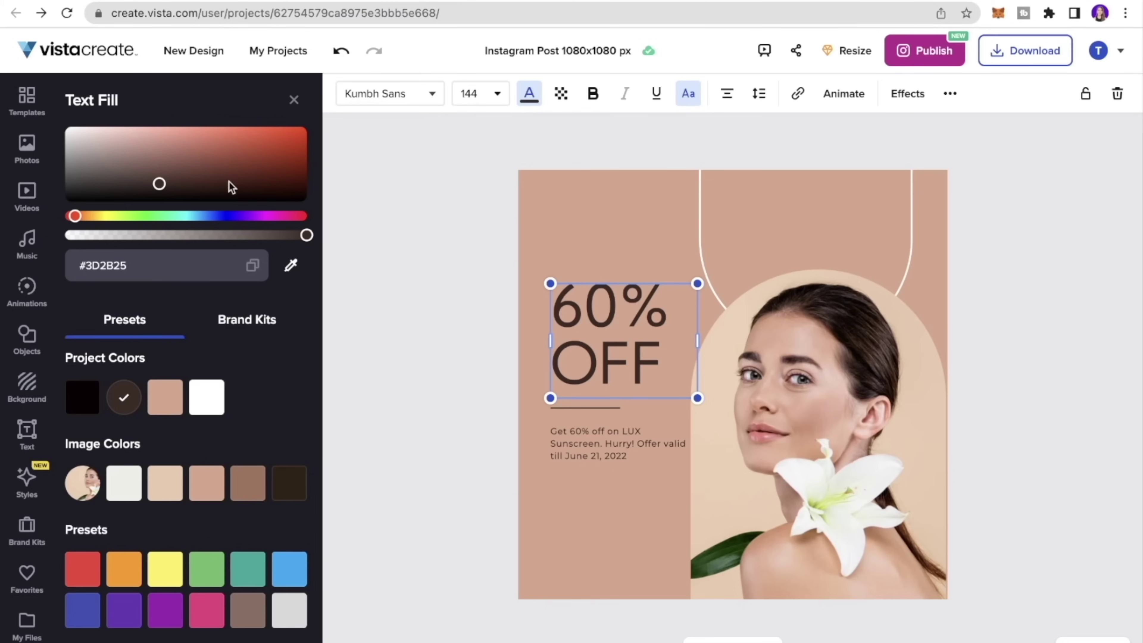
drag(159, 180, 209, 156)
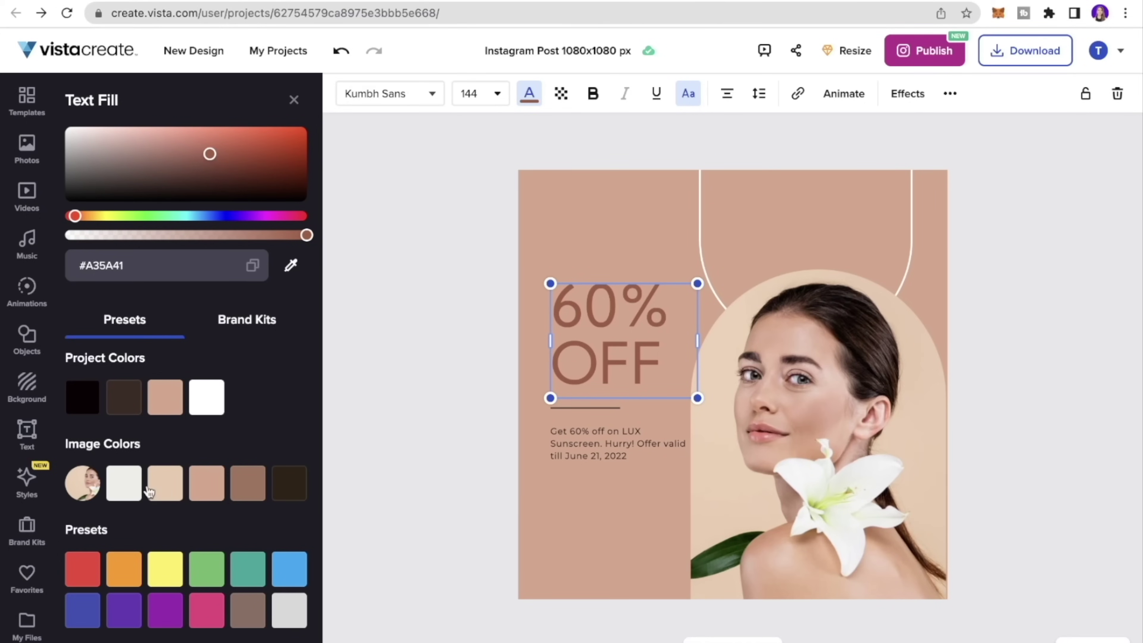
click(289, 482)
click(561, 93)
mouse_move(658, 156)
mouse_down()
mouse_move(572, 167)
mouse_move(633, 171)
mouse_move(595, 163)
mouse_move(651, 158)
mouse_up()
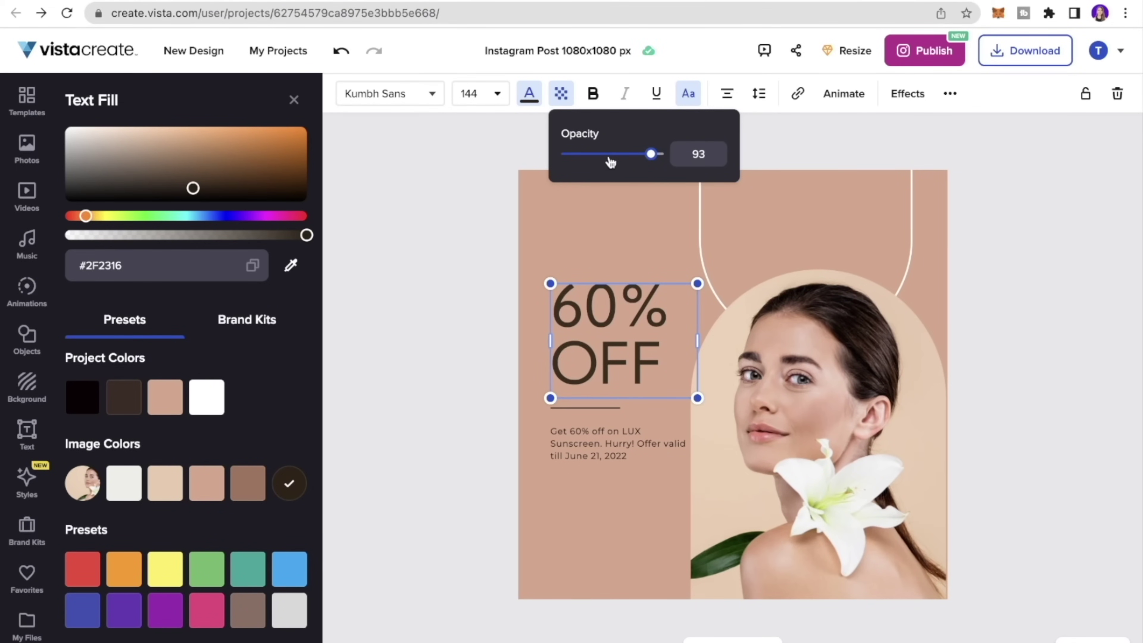
key(Escape)
Try bold and underlined styling on the "60% OFF" heading, and turn both off again
click(593, 95)
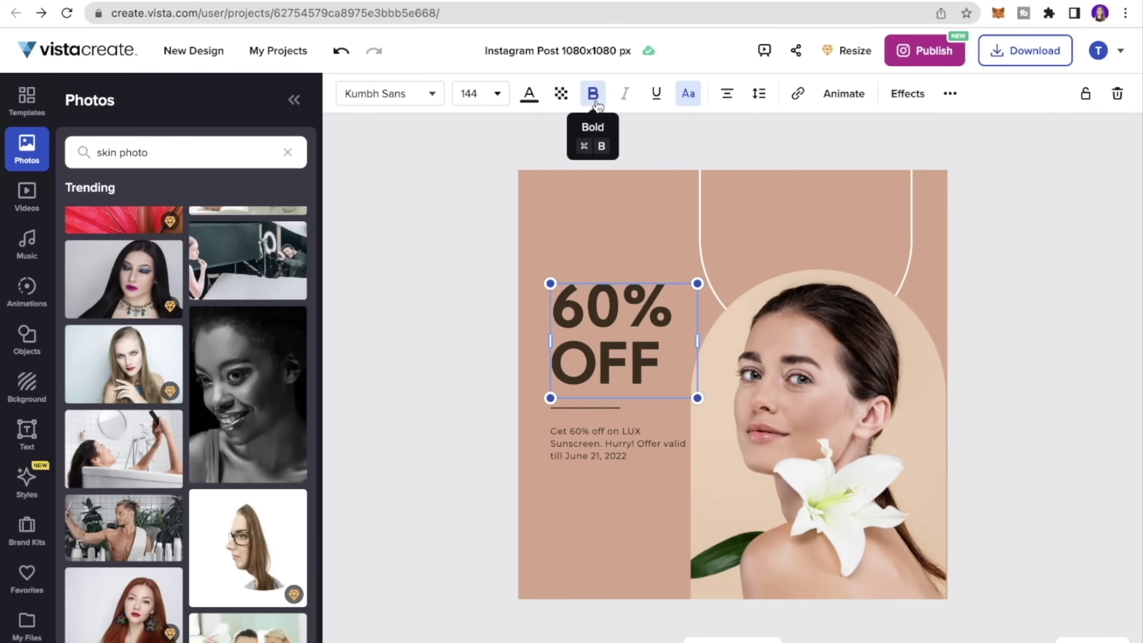
click(593, 96)
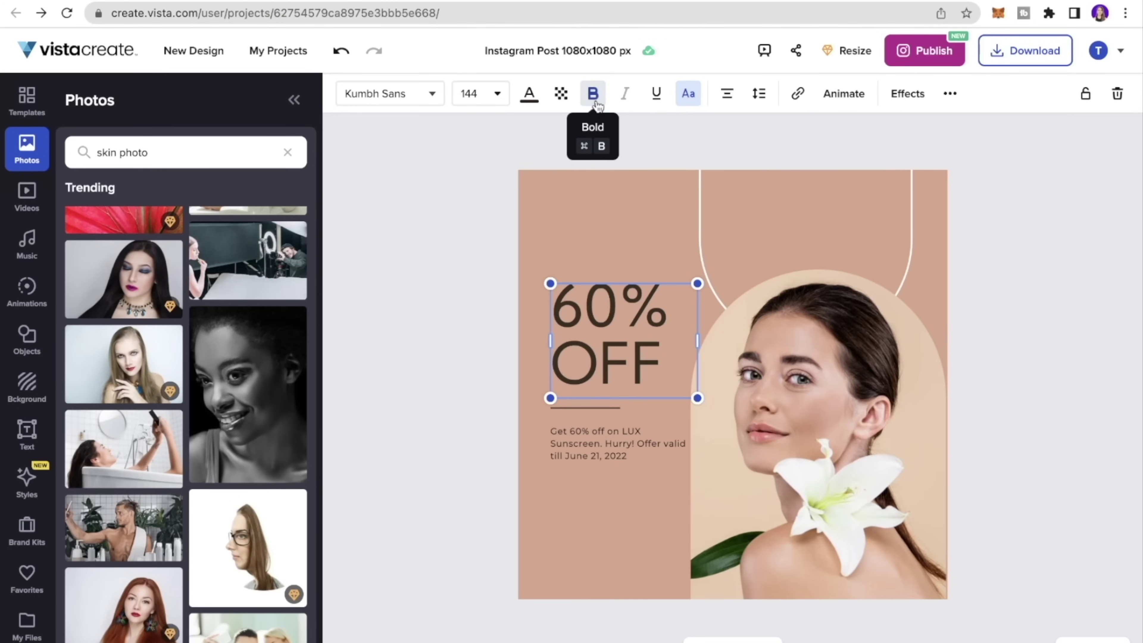
click(656, 97)
click(656, 96)
Try centred and right alignment for the "60% OFF" heading and settle on justified
click(727, 95)
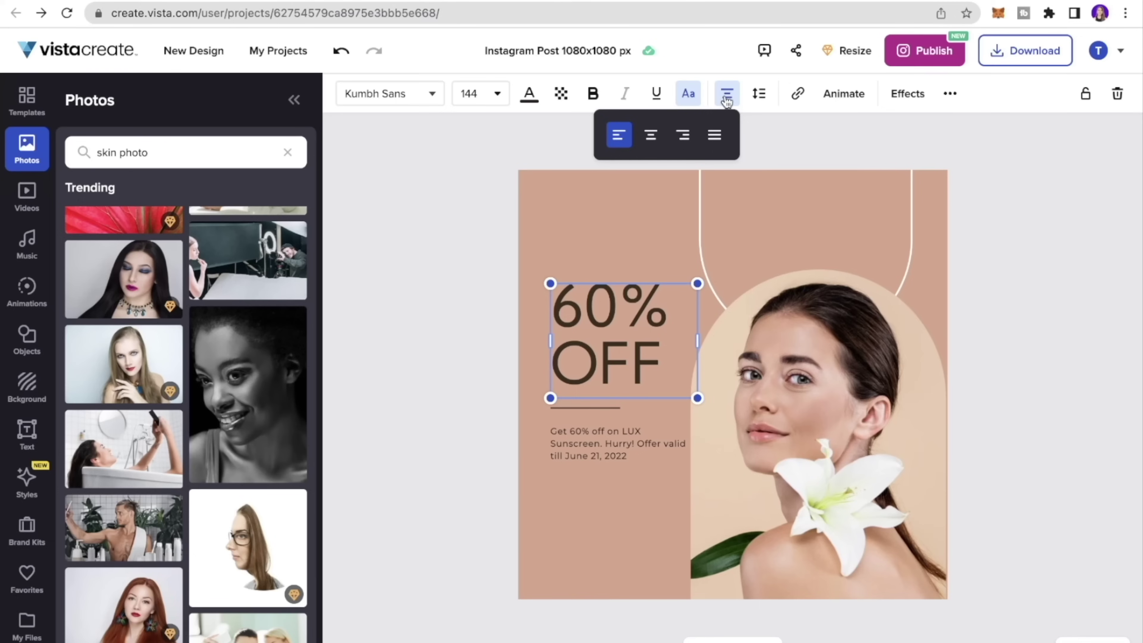
click(651, 135)
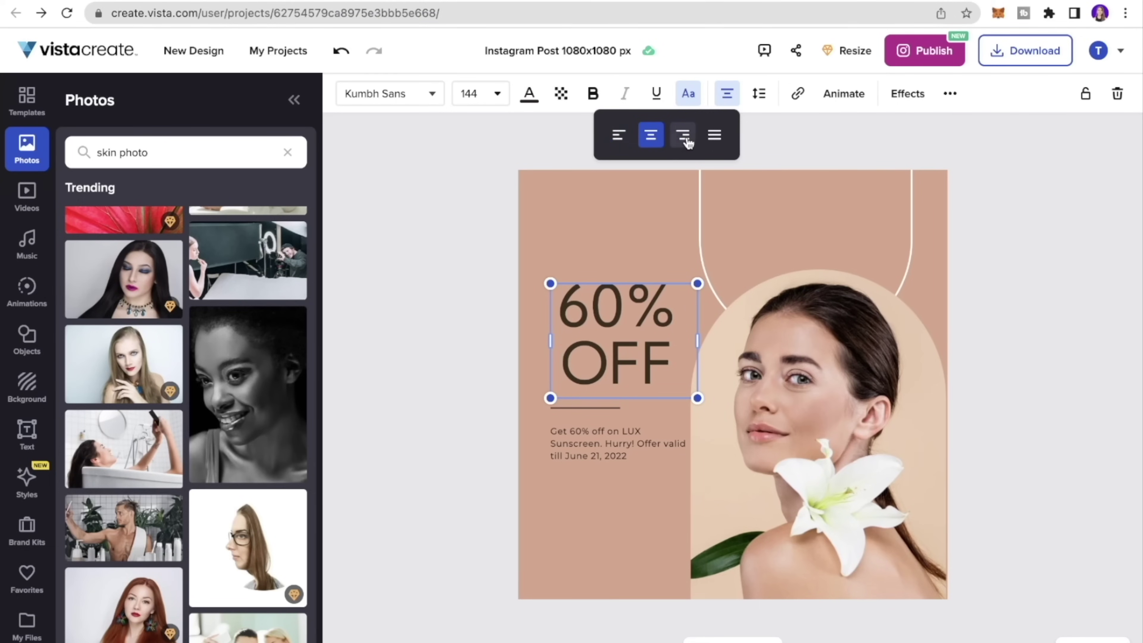
click(686, 141)
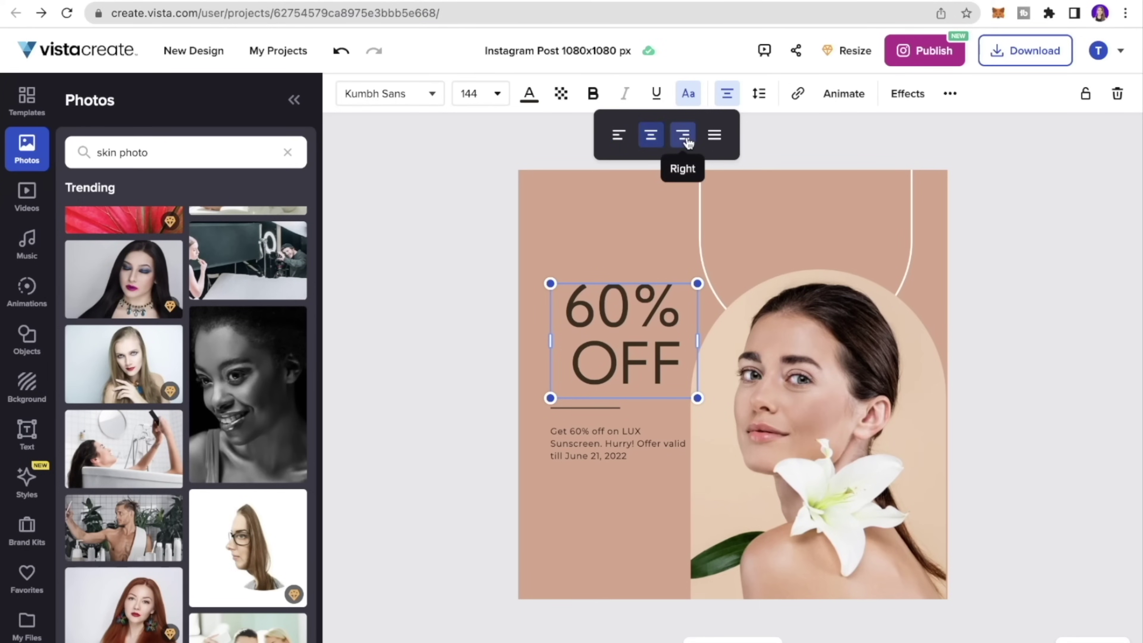
click(716, 135)
Set the "60% OFF" heading's line height to 0.9 and its letter spacing to 7
click(758, 93)
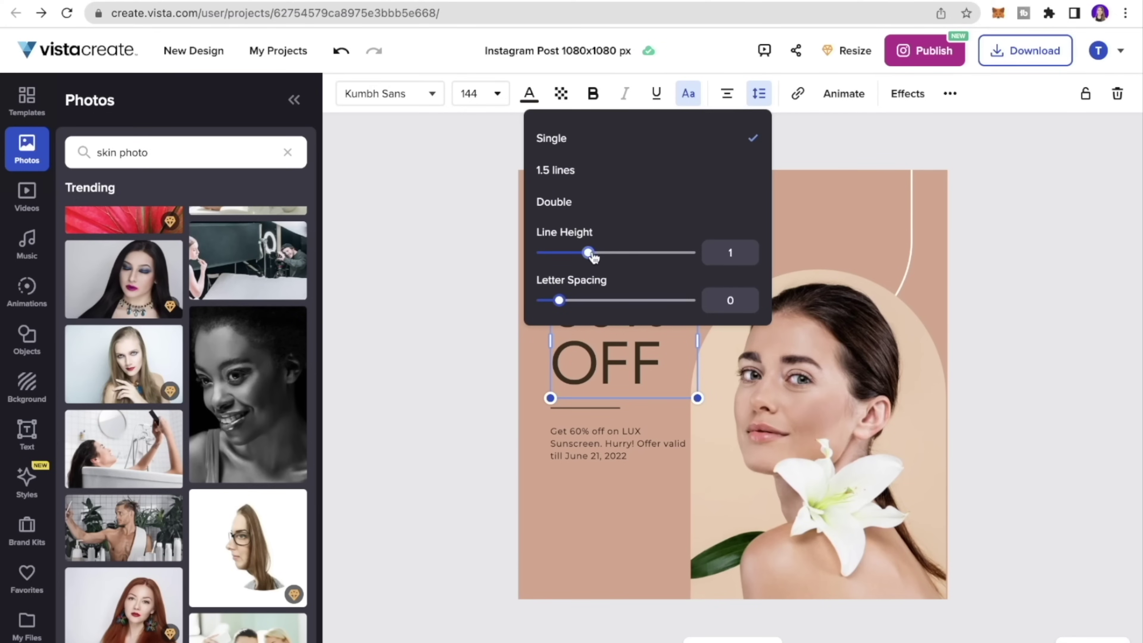
mouse_move(593, 256)
mouse_down()
mouse_move(615, 257)
mouse_move(588, 256)
mouse_up()
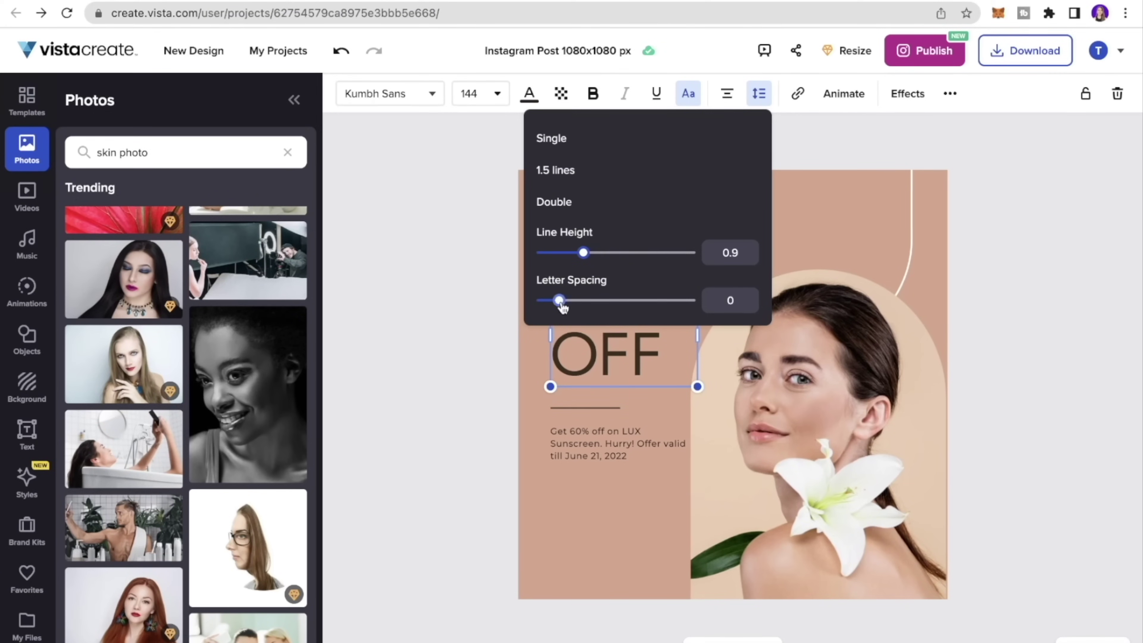
drag(560, 300, 570, 301)
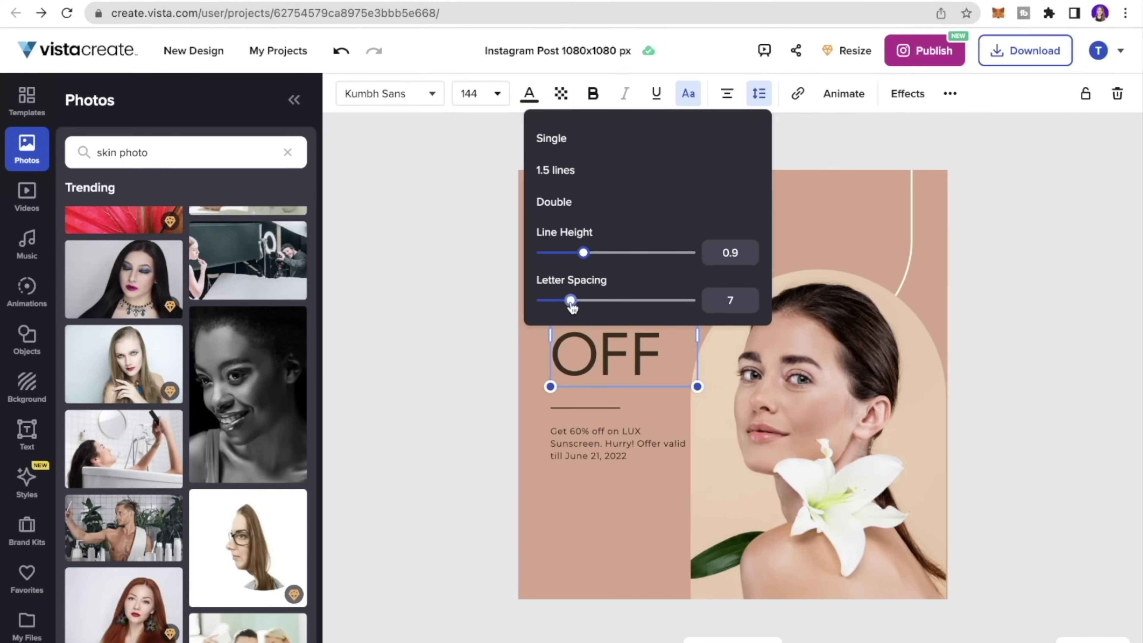
click(806, 171)
Open the link entry for the "60% OFF" heading
click(608, 346)
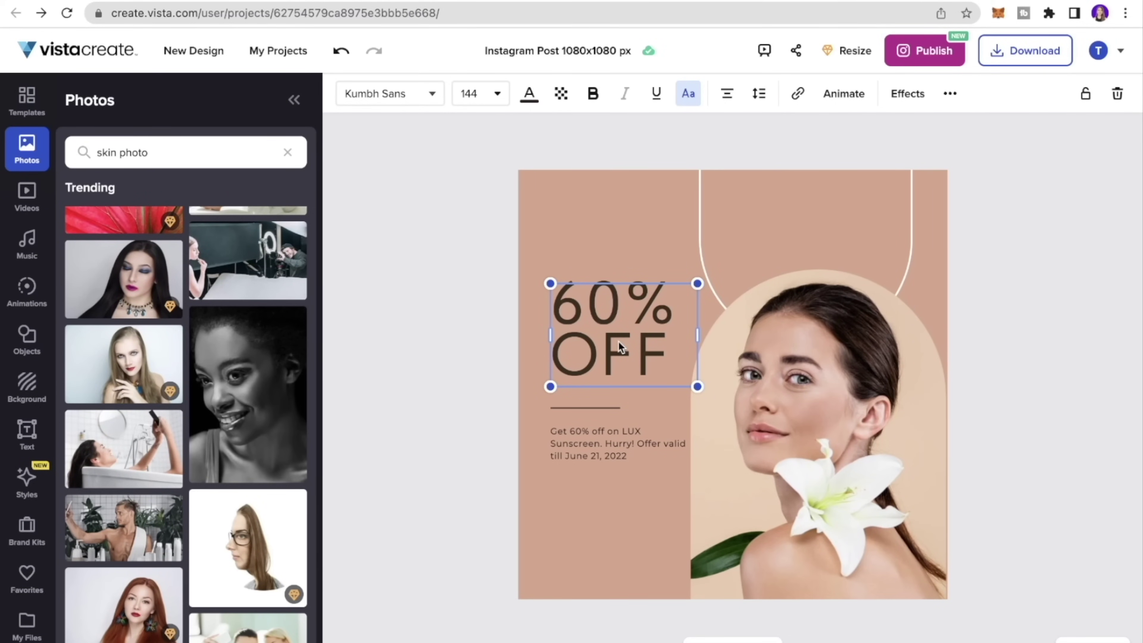
click(798, 93)
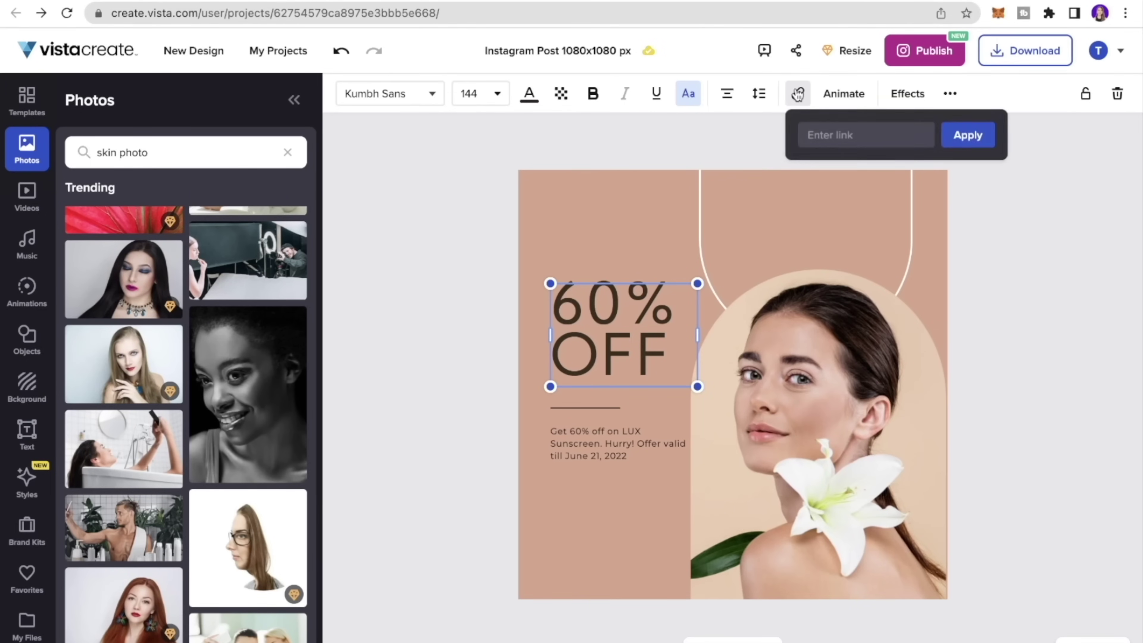
click(853, 132)
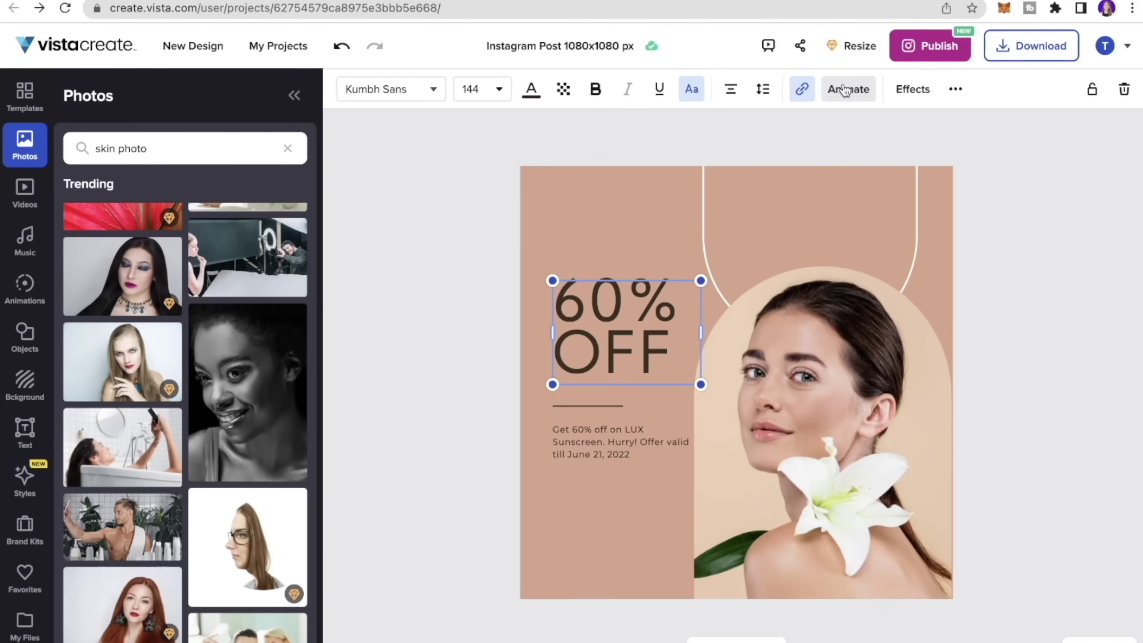
Apply the Move In animation to the "60% OFF" heading, coming From Top with a short delay
click(840, 94)
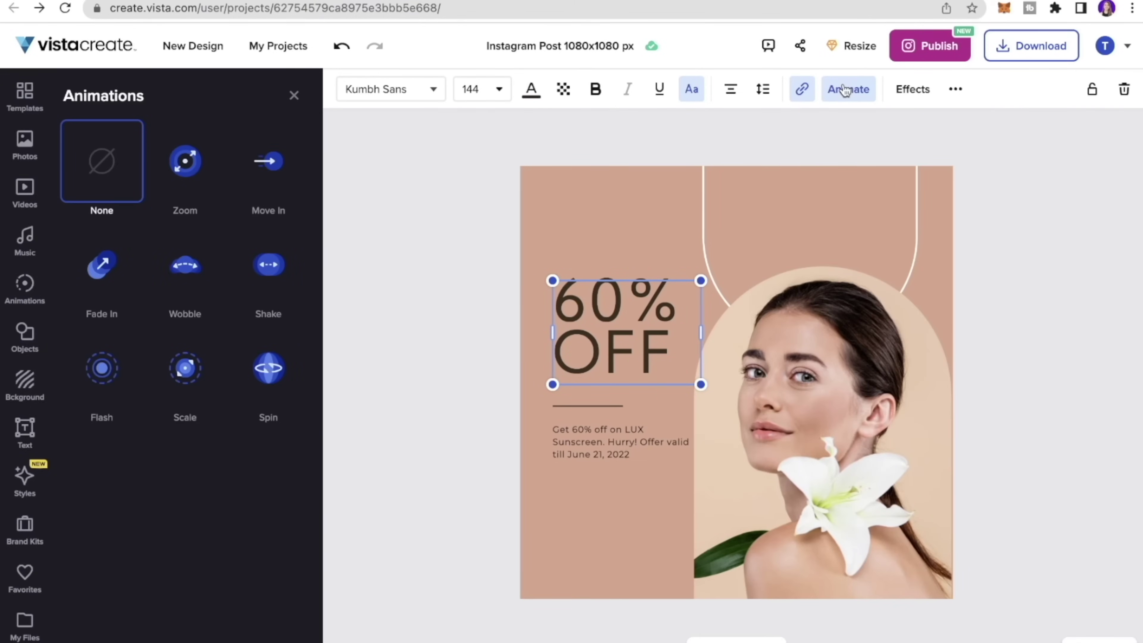
click(248, 177)
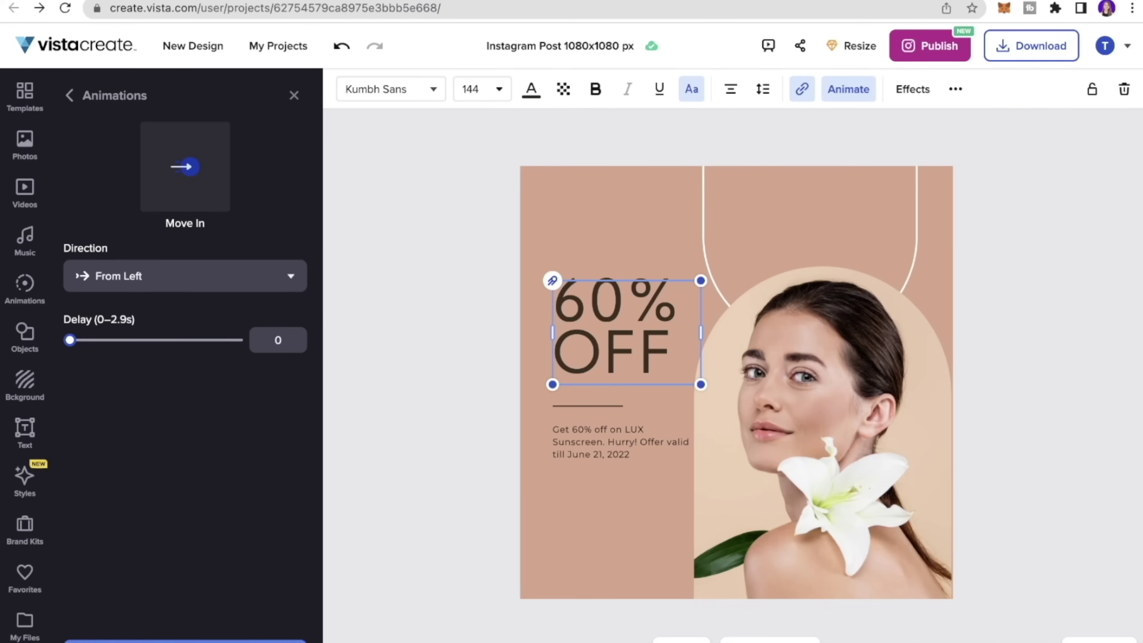
click(184, 641)
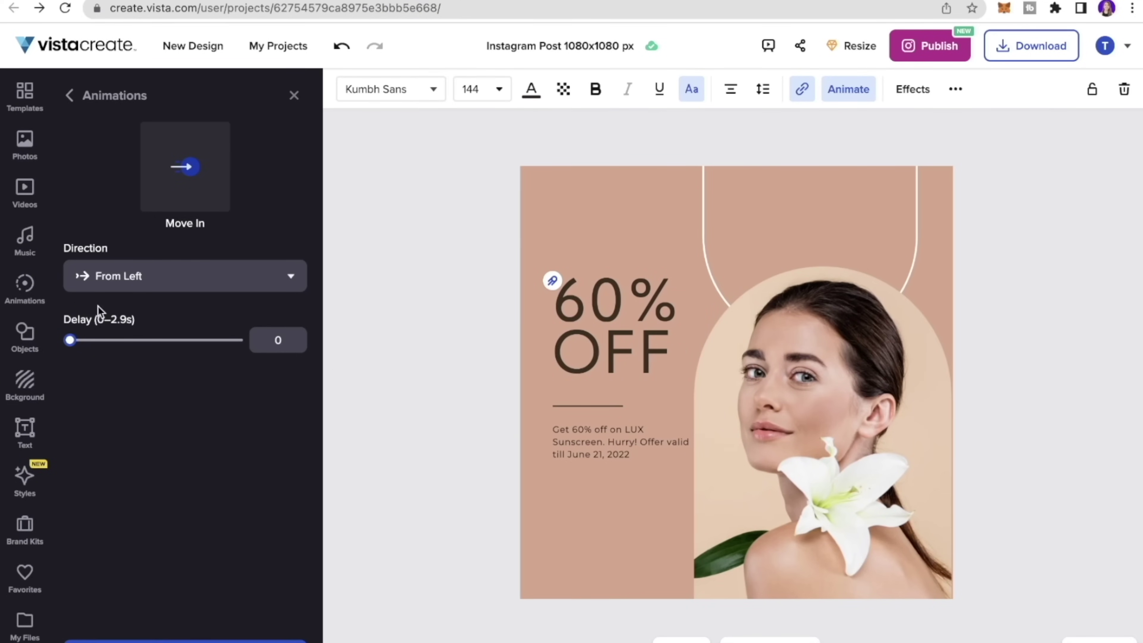
click(123, 288)
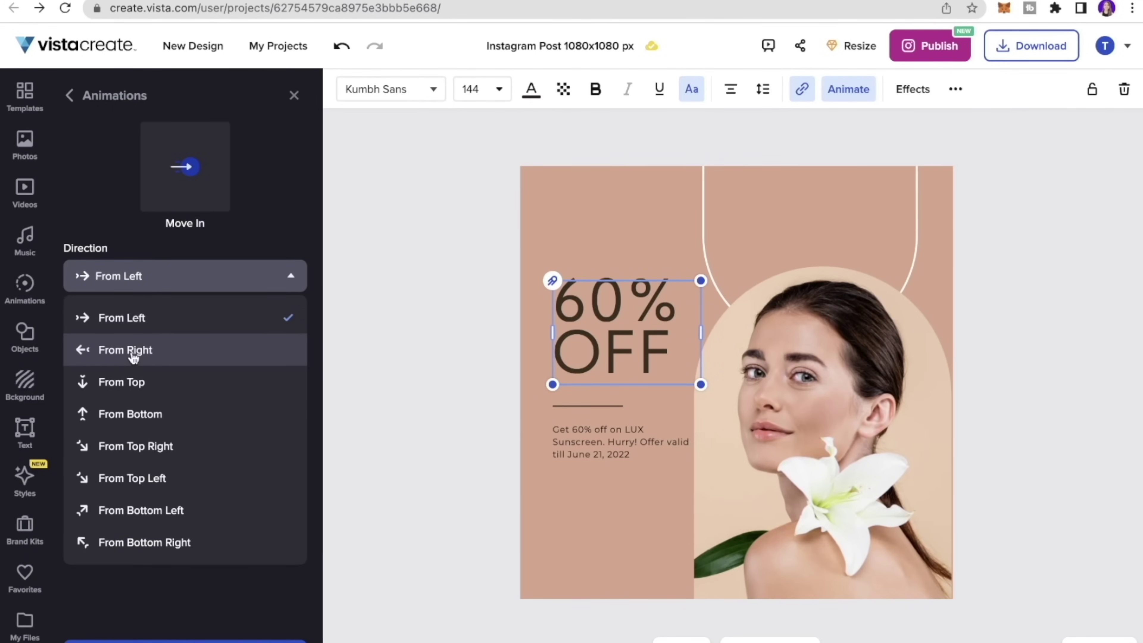
click(131, 382)
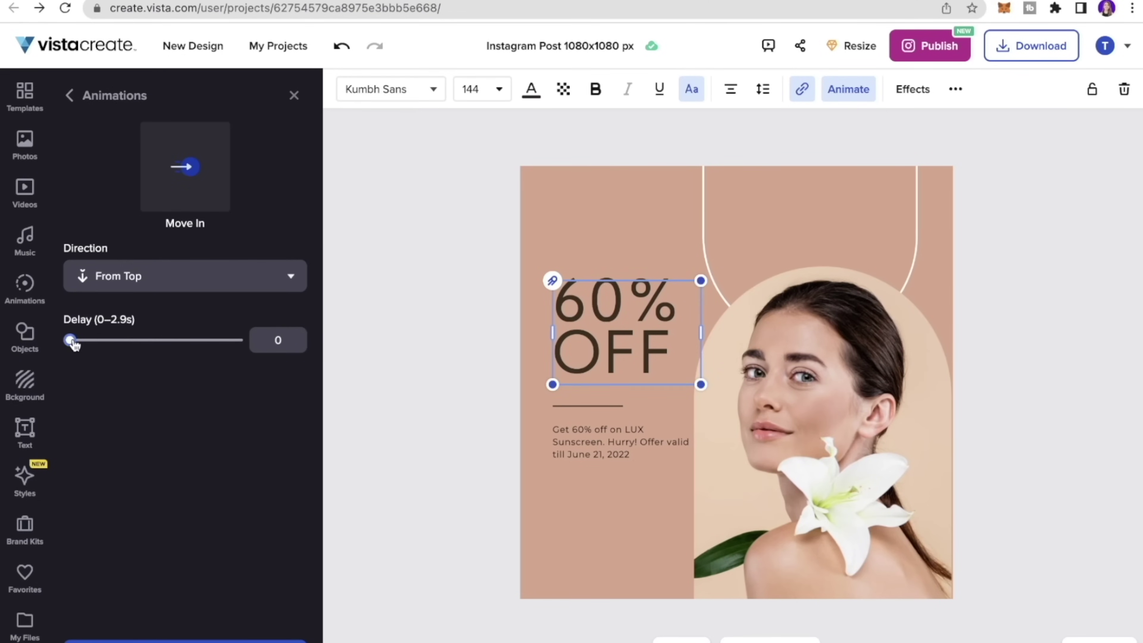
drag(71, 340, 85, 342)
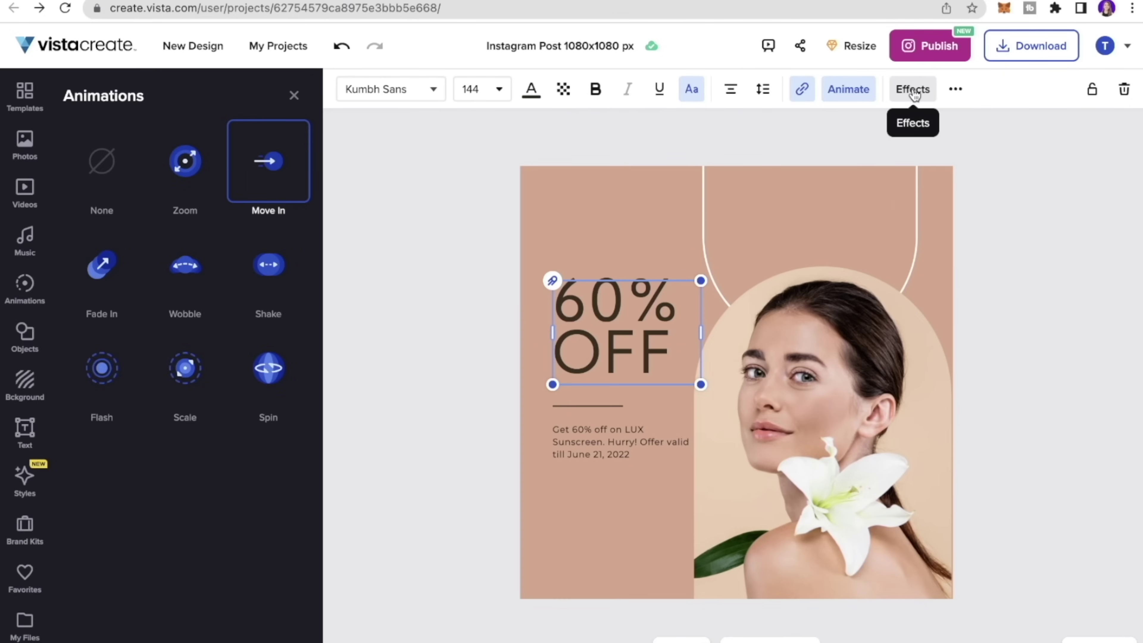
Apply the Shadow text effect to the "60% OFF" heading and try the Text Box, Reflection and Curved effects
click(913, 93)
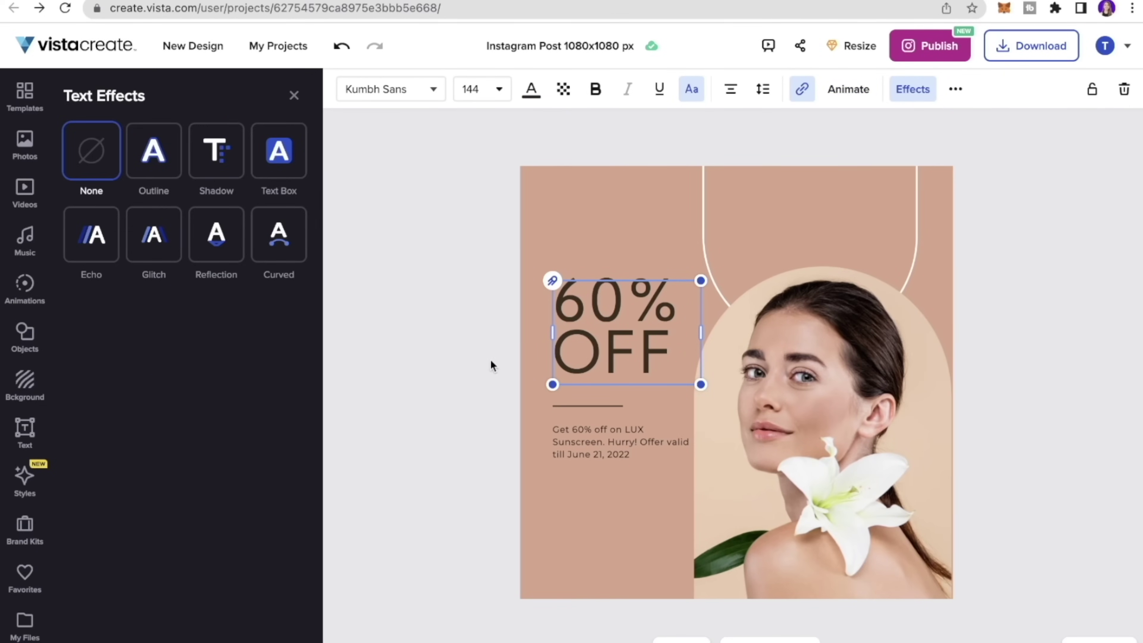
click(220, 155)
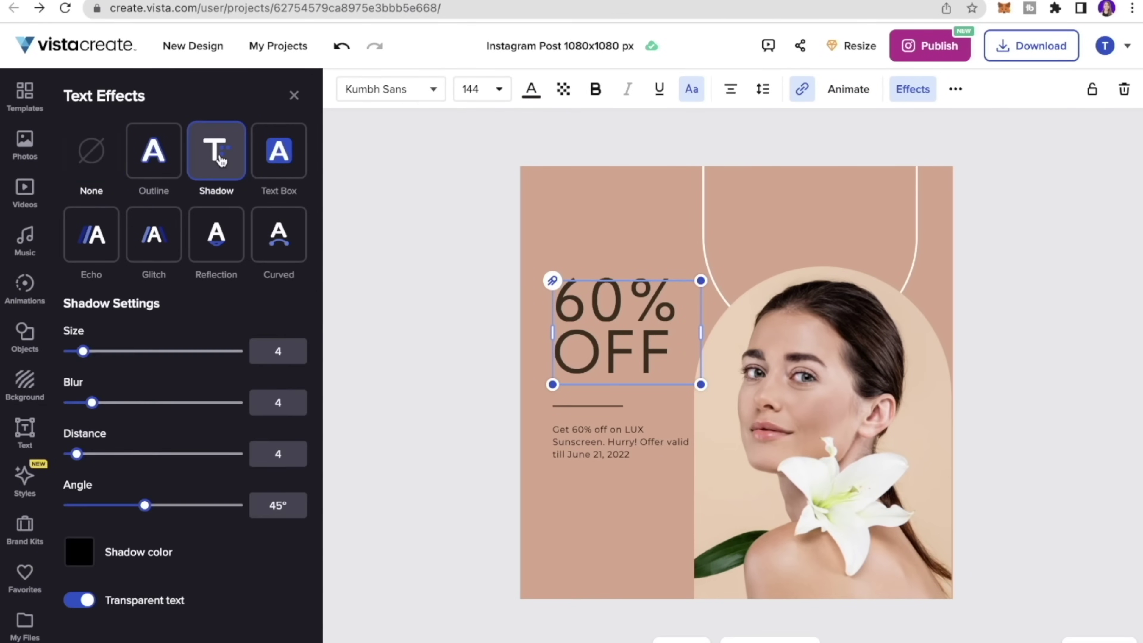
click(256, 166)
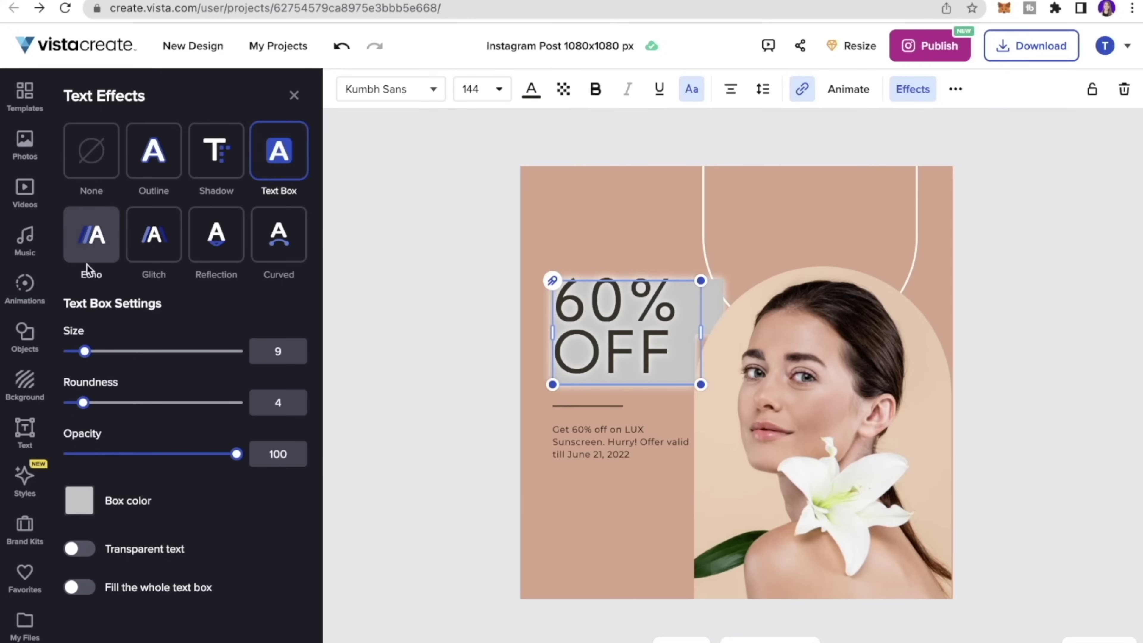
click(216, 237)
click(272, 230)
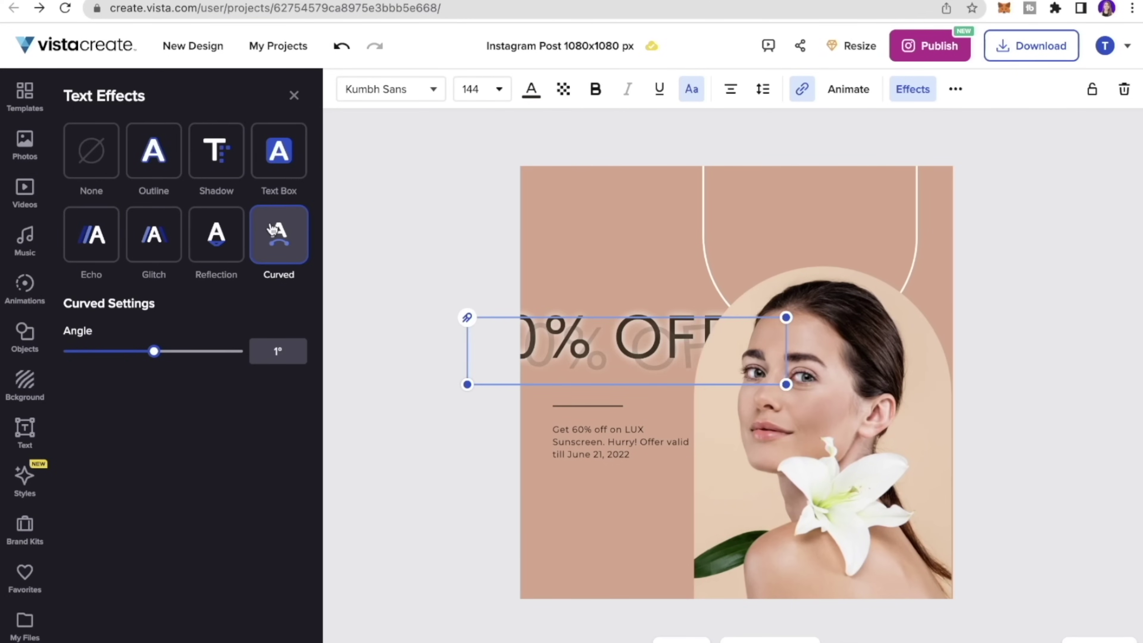
click(230, 235)
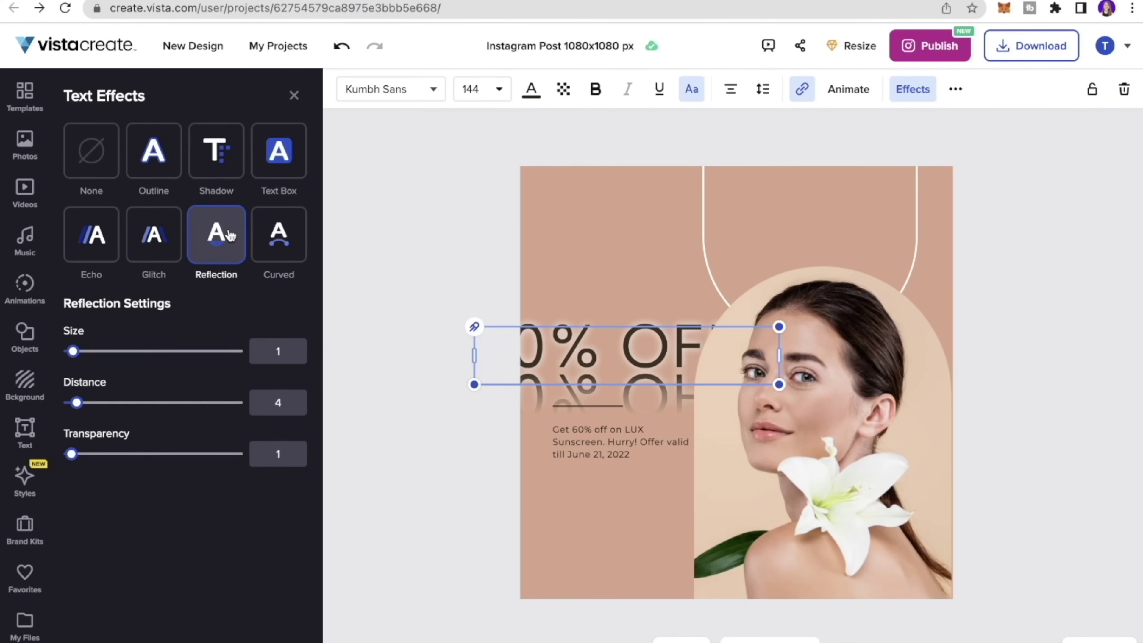
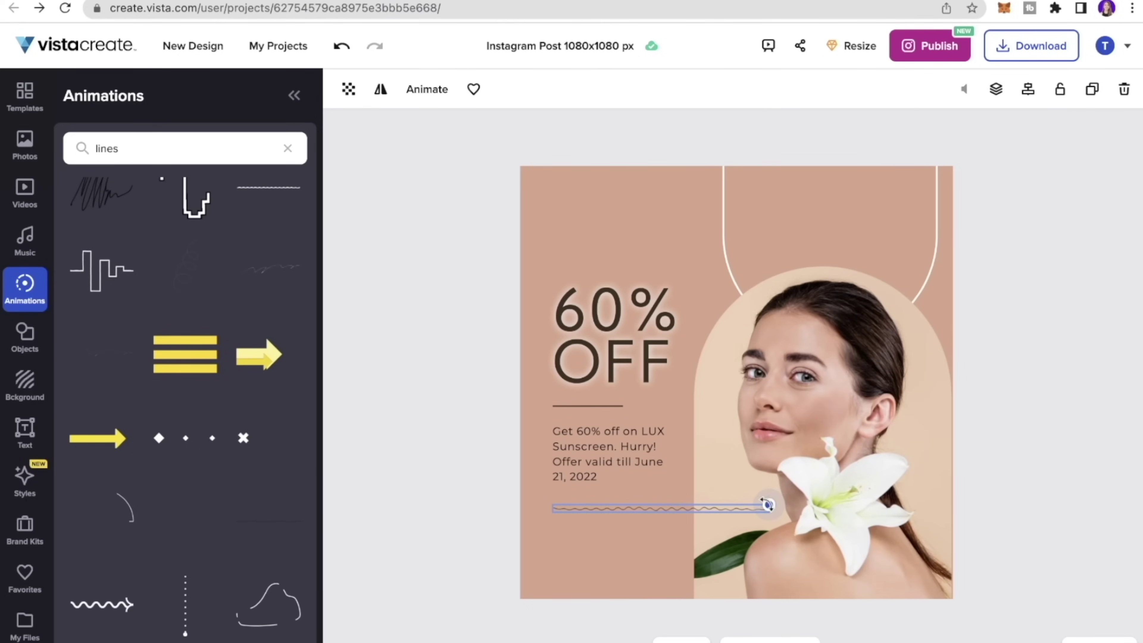
Shrink the wavy animated line to about the body text's width and use it to replace the straight divider under the heading
drag(767, 504, 657, 506)
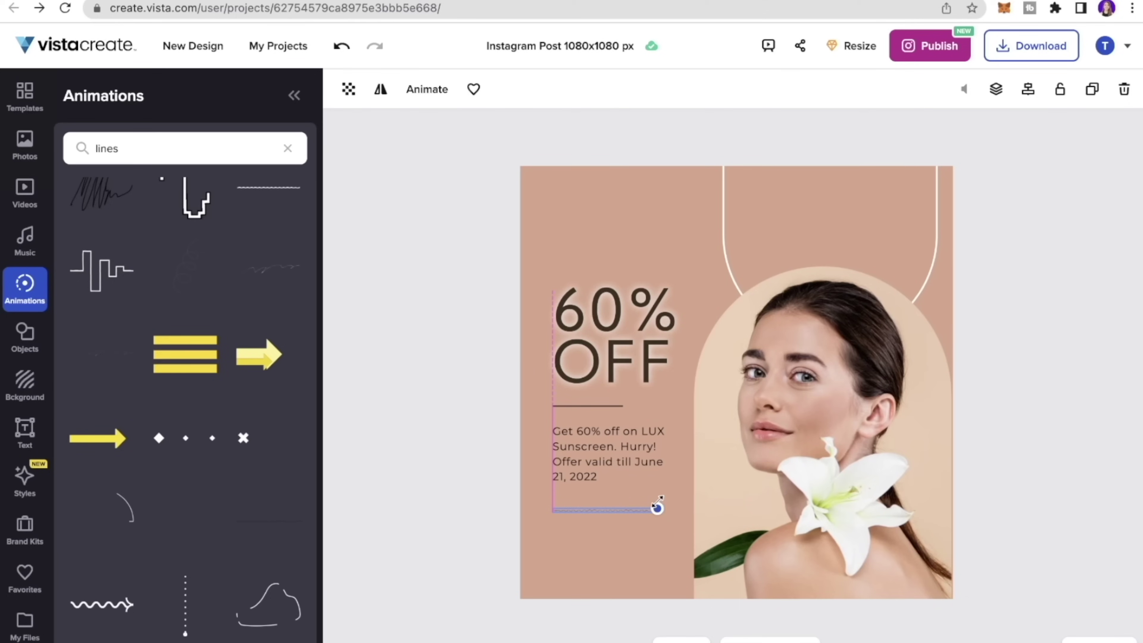
click(603, 421)
click(594, 405)
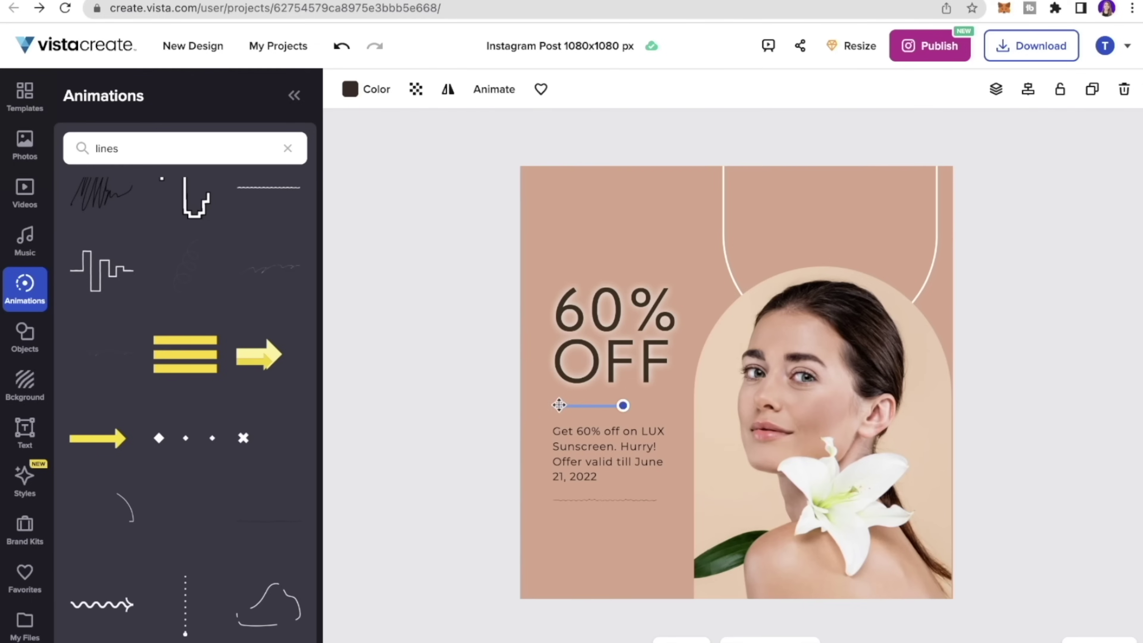
key(Delete)
drag(597, 498, 590, 403)
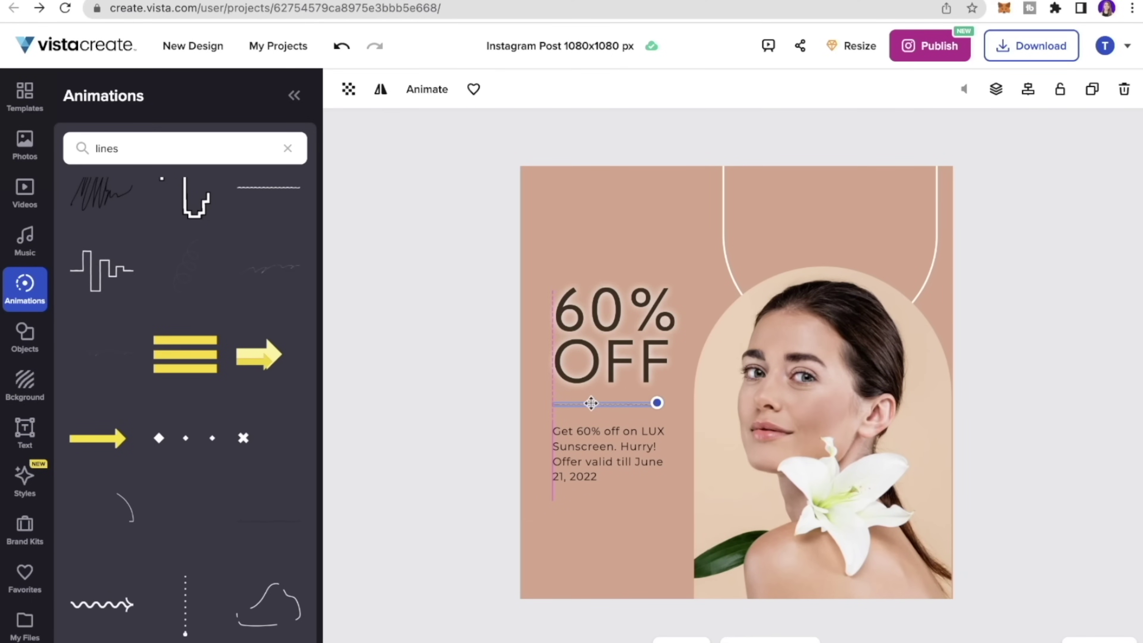
click(535, 396)
Preview the "Nirvana Flow" track from the Calm music collection and add it to the design
click(23, 238)
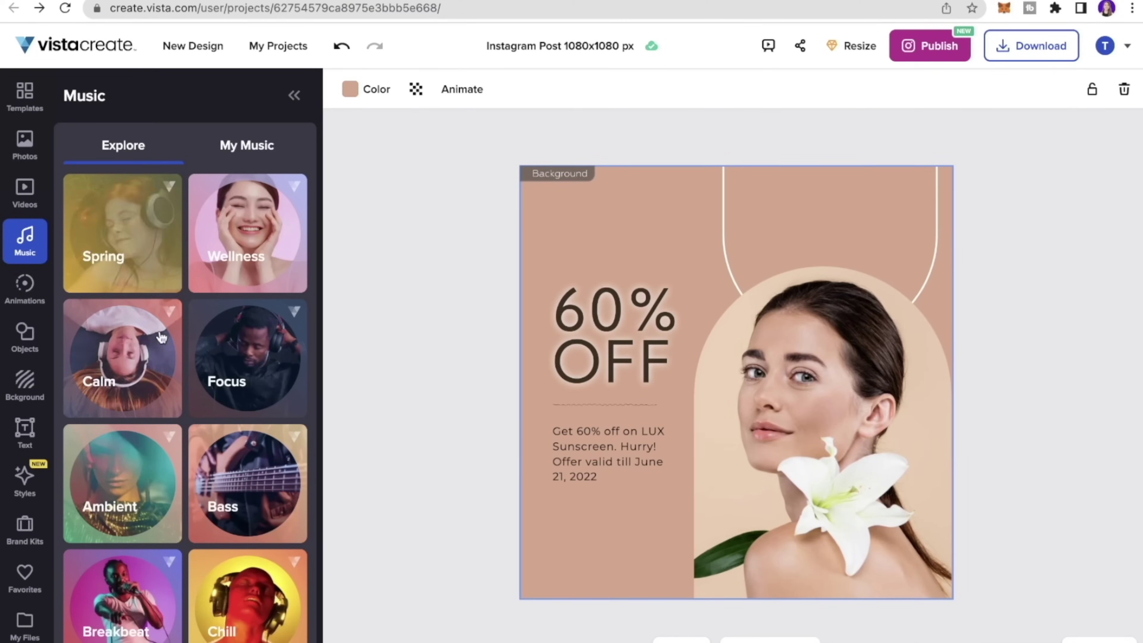
click(121, 363)
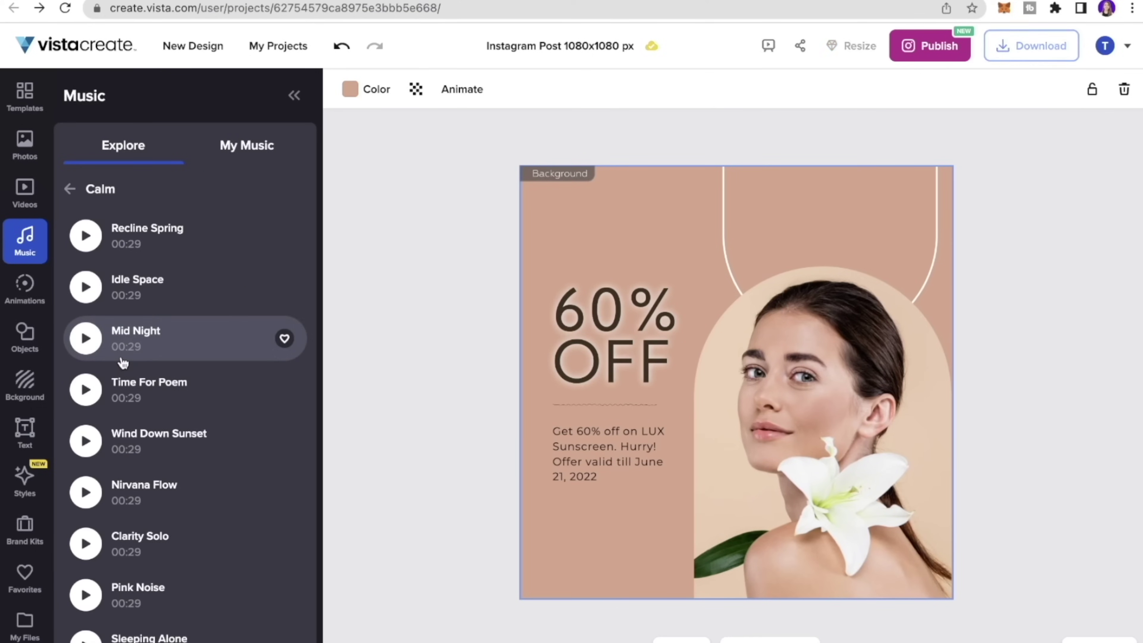
scroll(89, 378, down, 3)
click(89, 378)
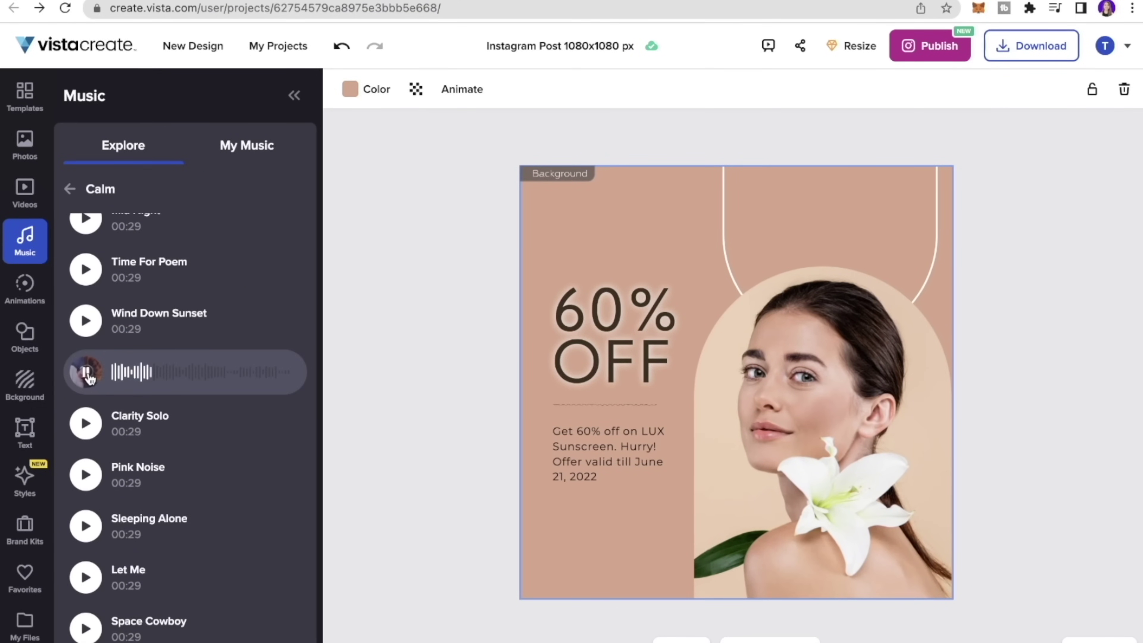
click(136, 377)
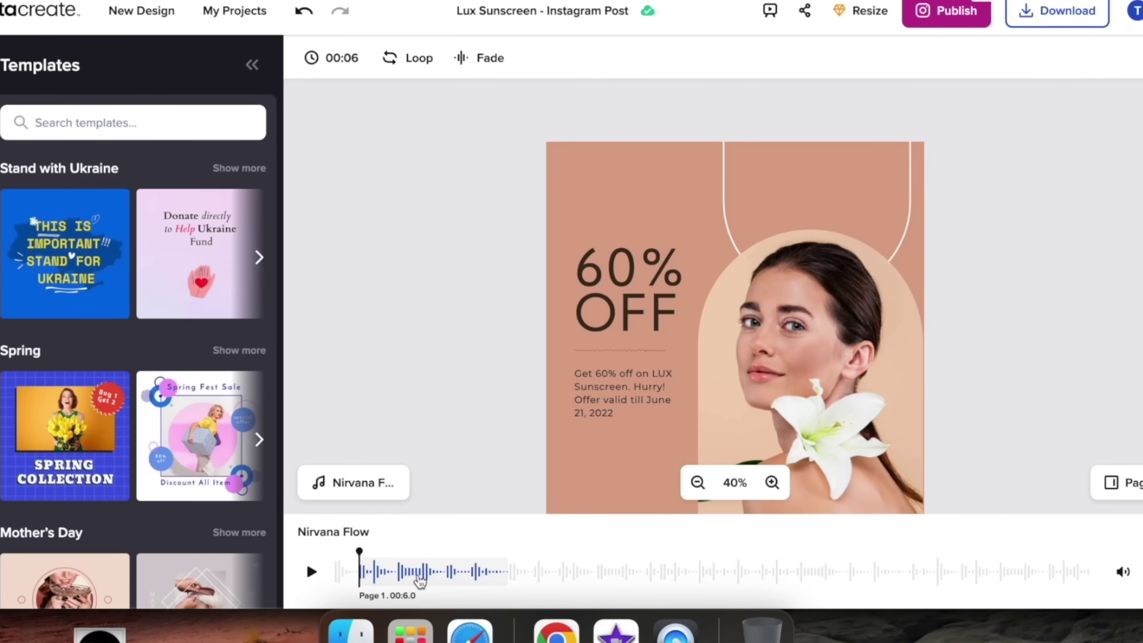
Move the 6-second music selection to a later part of the "Nirvana Flow" track and play it
drag(420, 581, 567, 586)
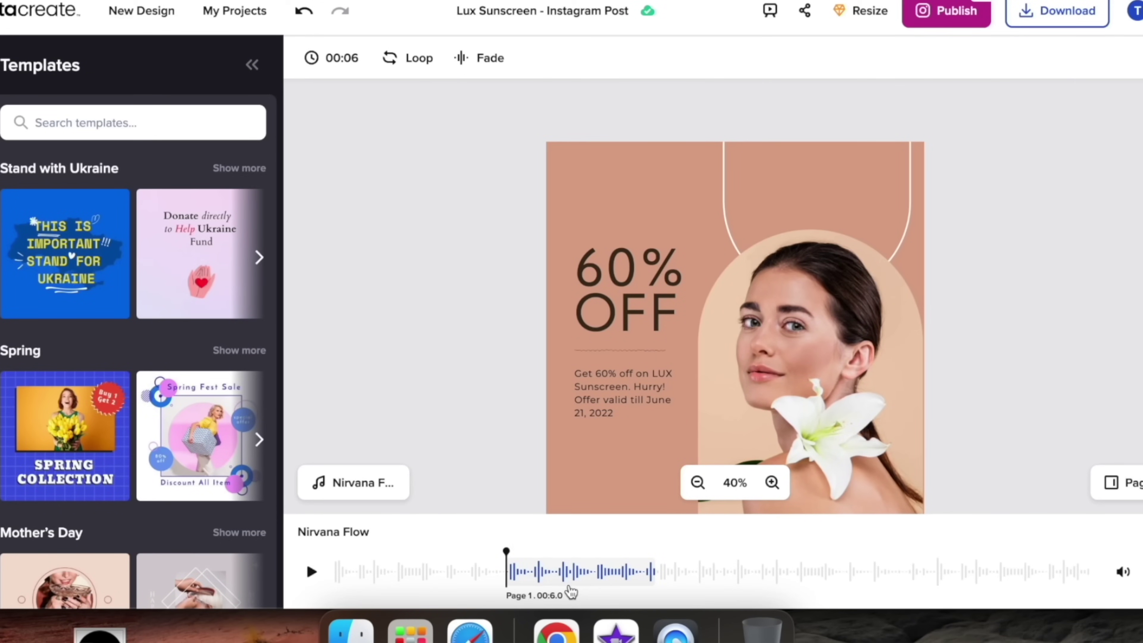
click(310, 572)
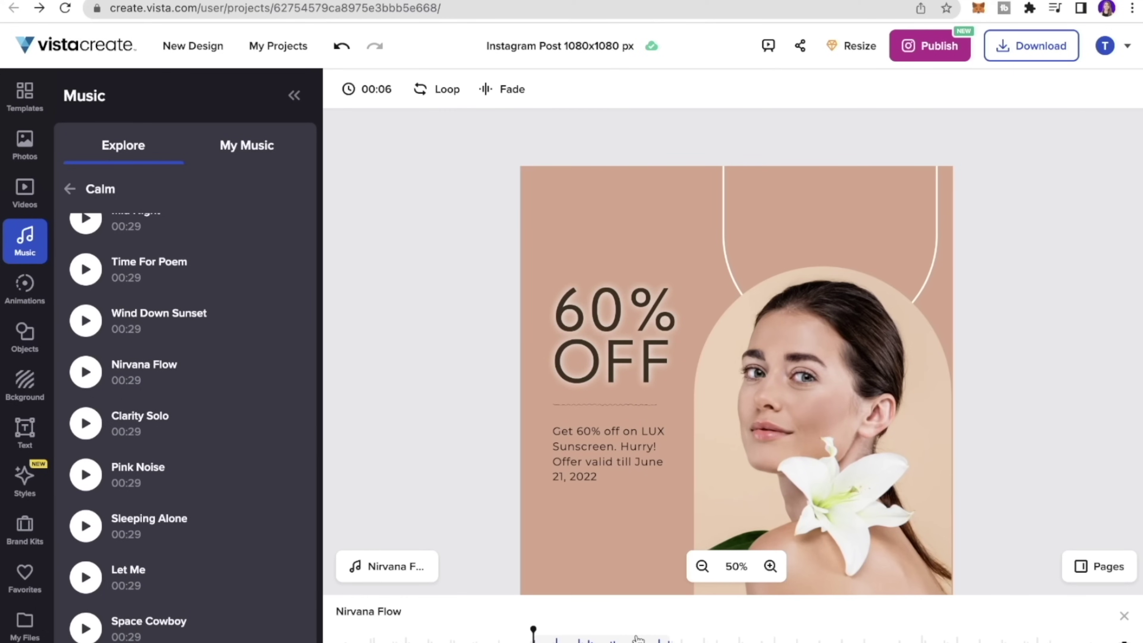
Set the volume of the "Nirvana Flow" track to 55 and play the design's music
click(1091, 639)
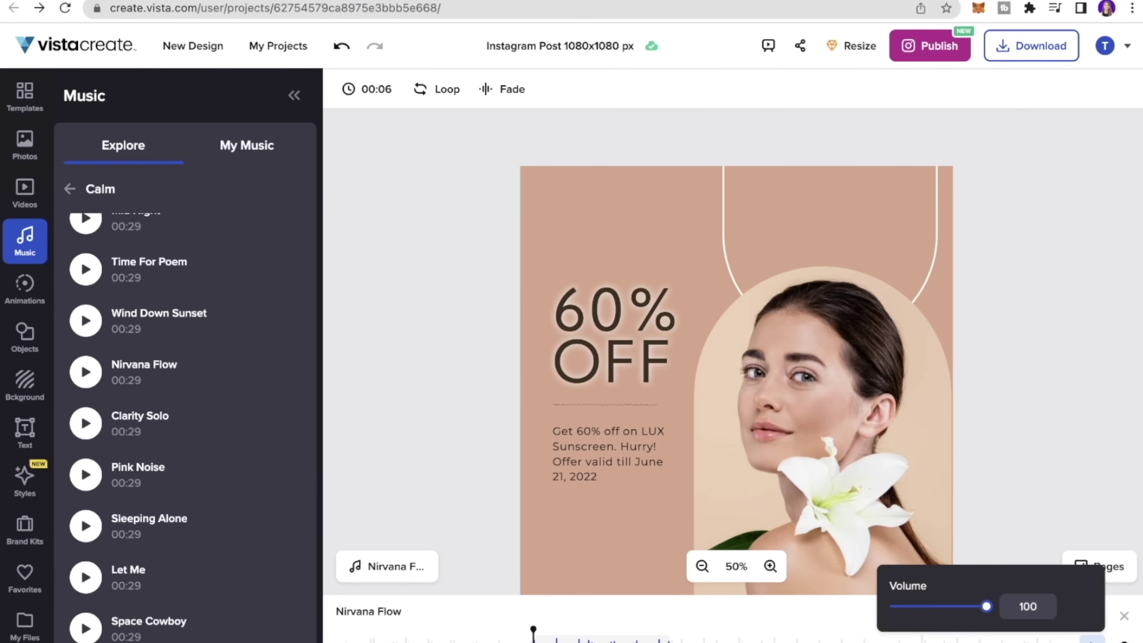
drag(986, 607, 947, 610)
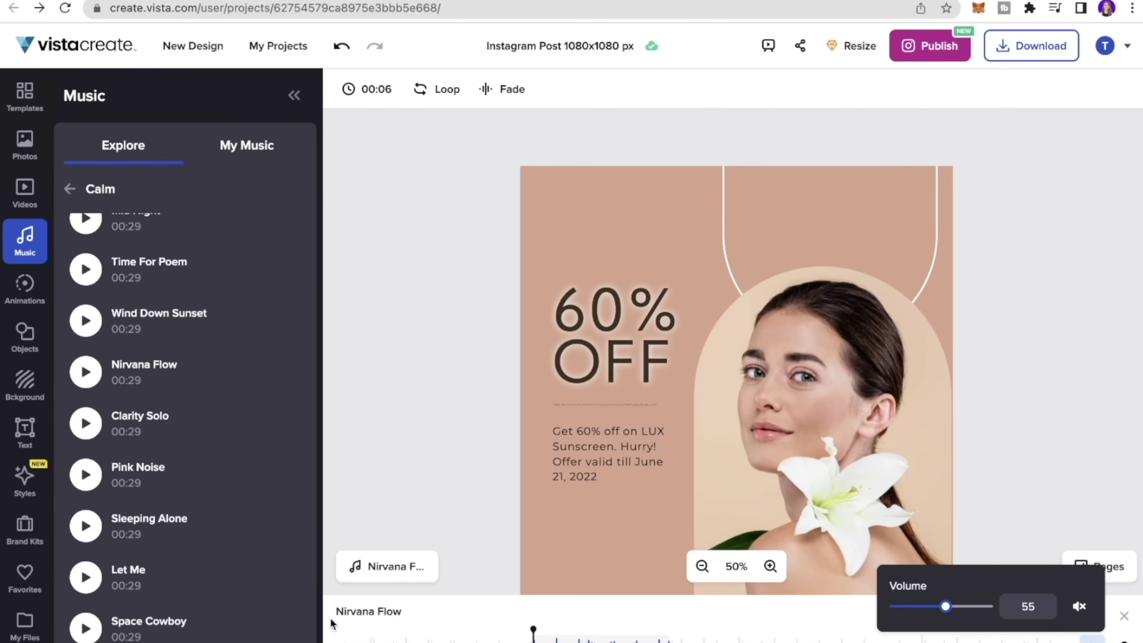
click(349, 638)
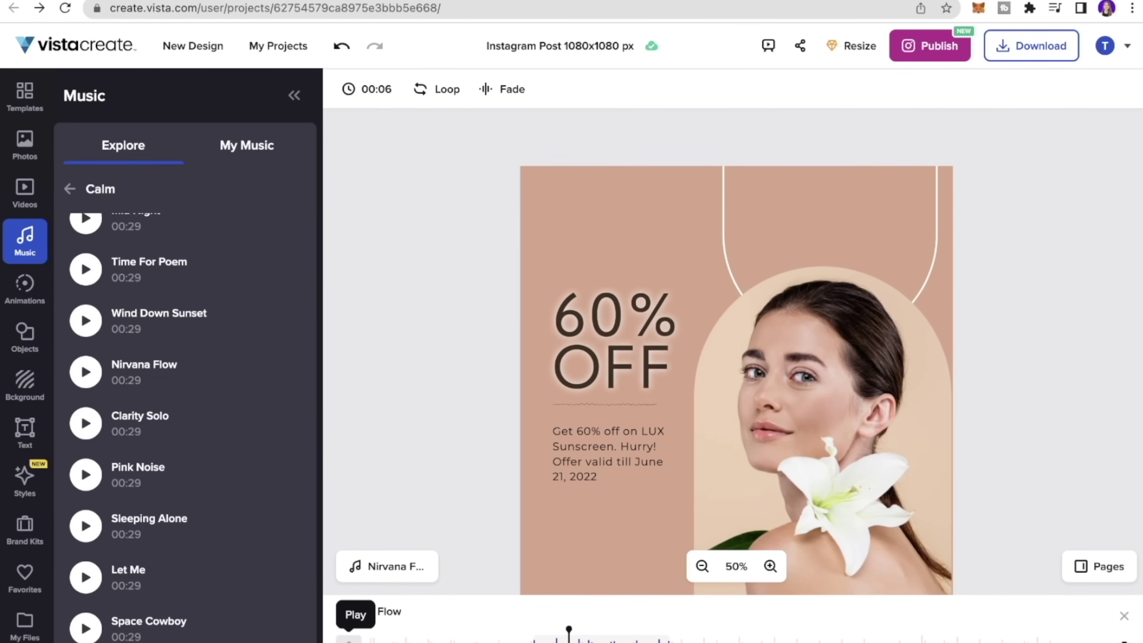
Change the animation of the design's beige background to Fade In
click(470, 175)
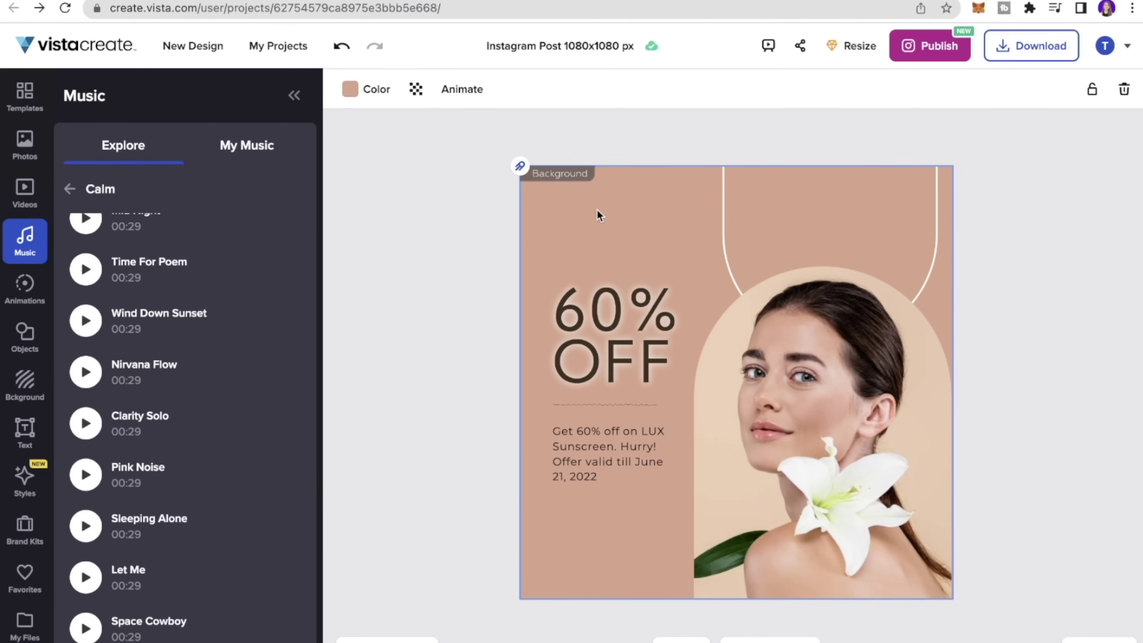
click(469, 97)
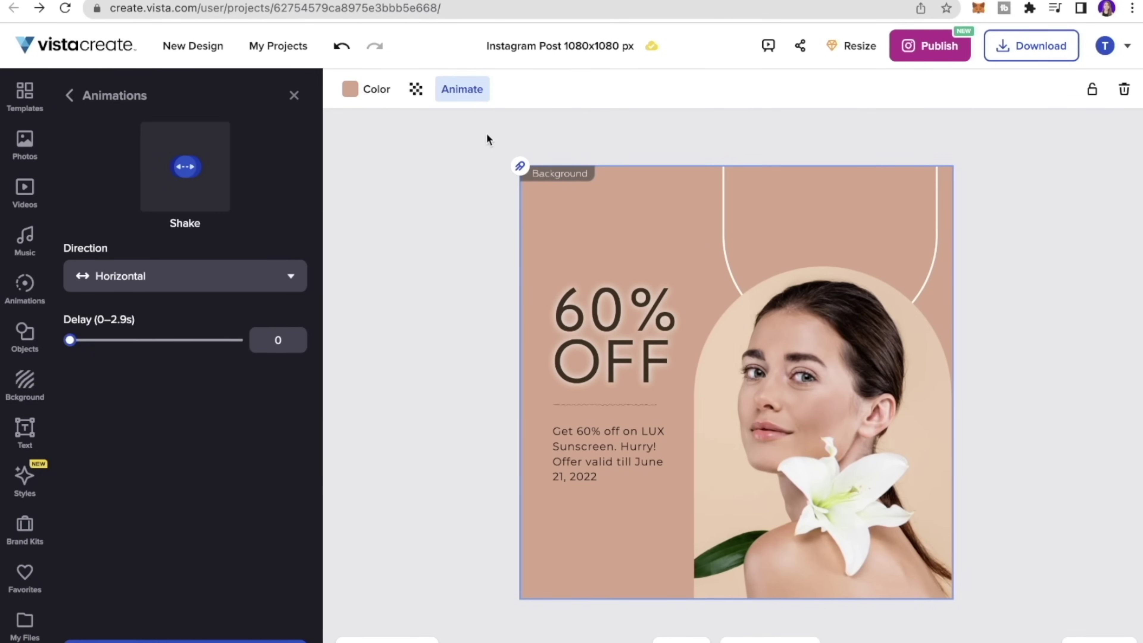
click(70, 96)
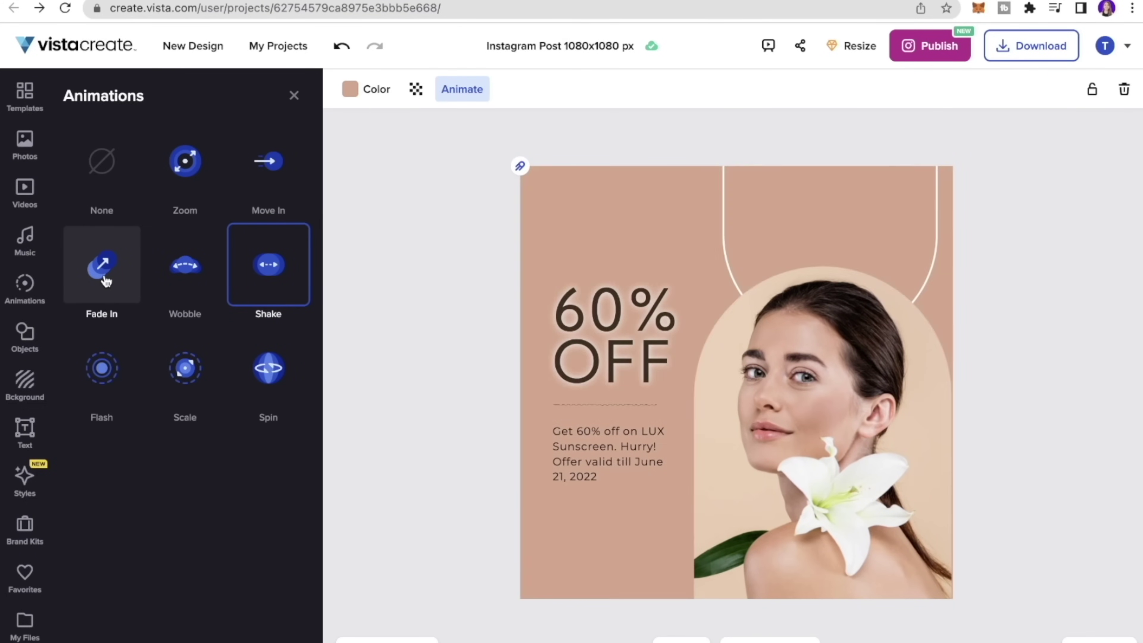
click(105, 279)
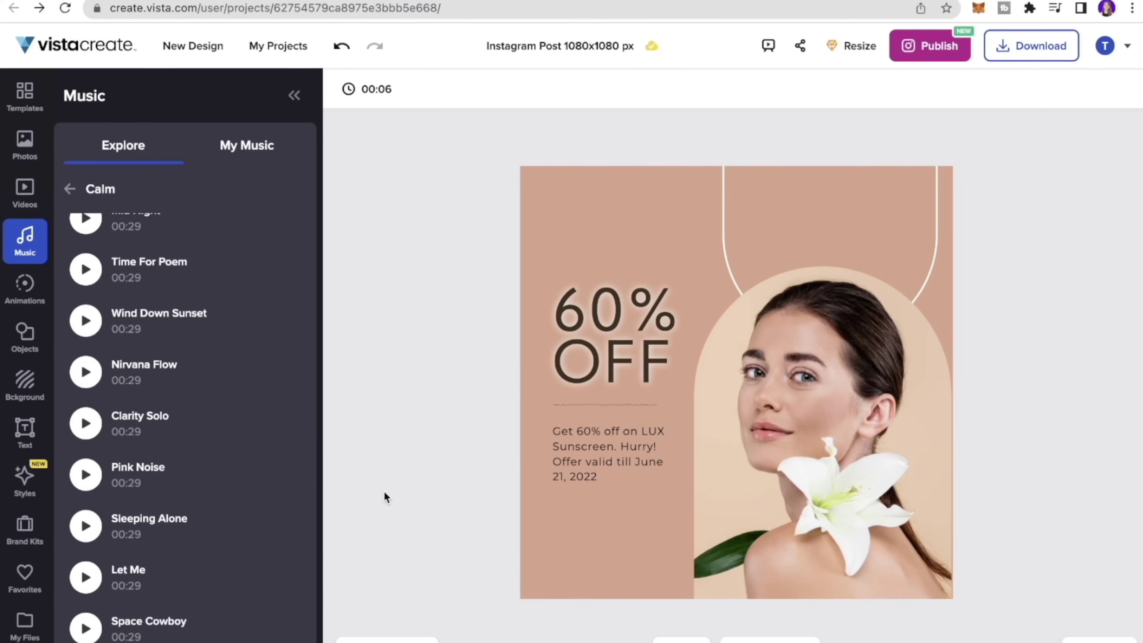
Rename the design as "Lux Sunscreen - Instagram Post"
click(587, 43)
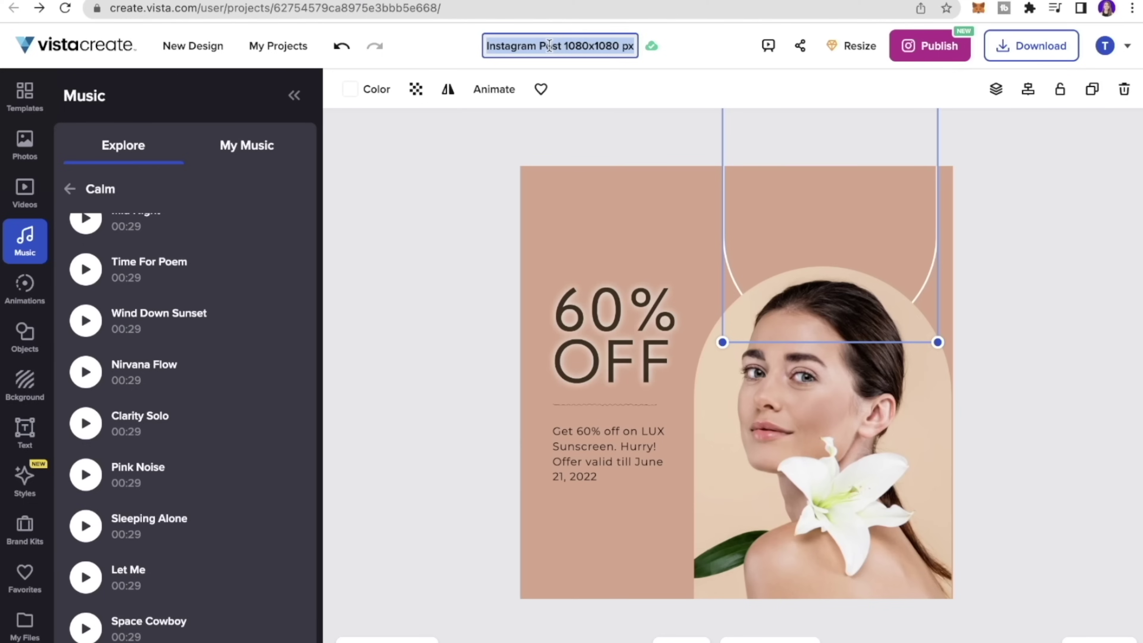
key(BackSpace)
text(Lux Sunscreen - Instagram Post)
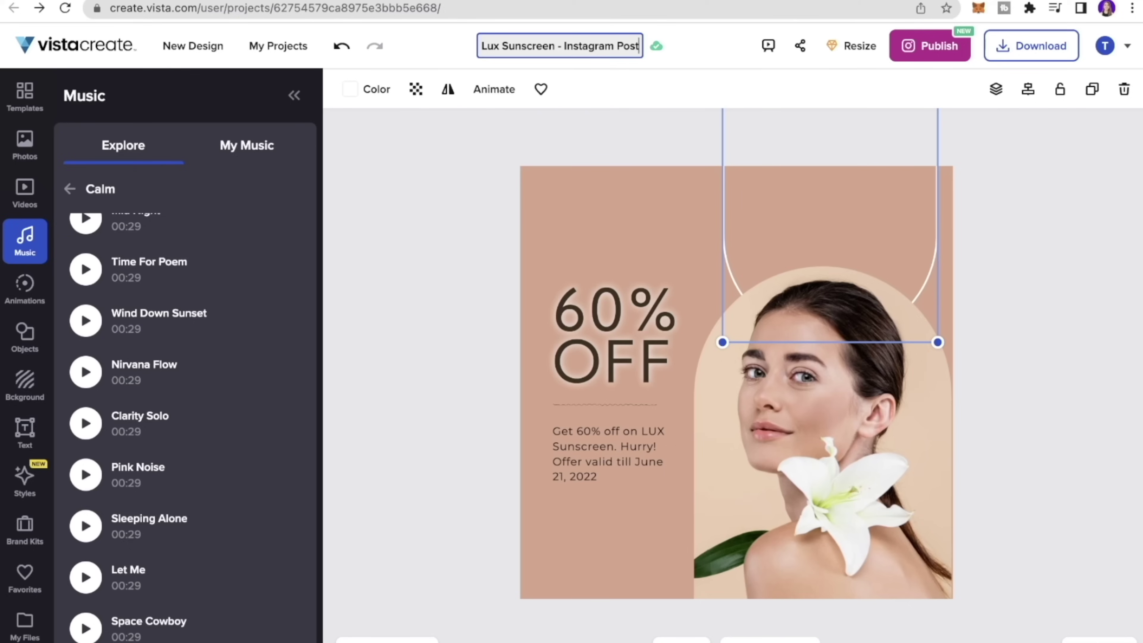
click(1001, 167)
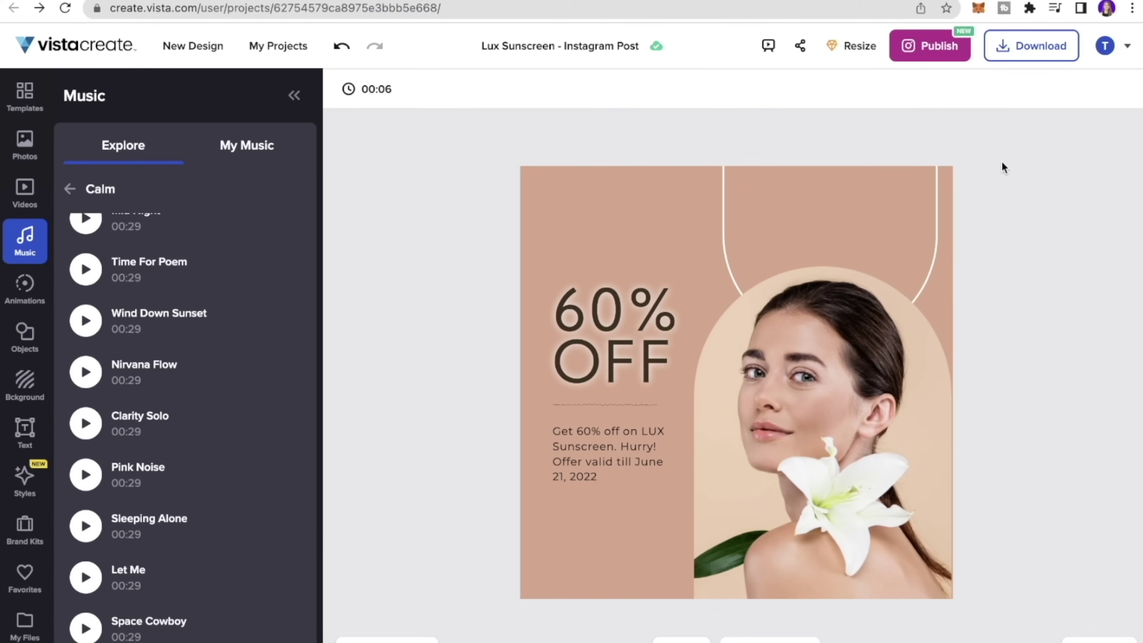
Examine the requirements for publishing the design directly to Instagram Business and close them without connecting an account
click(935, 61)
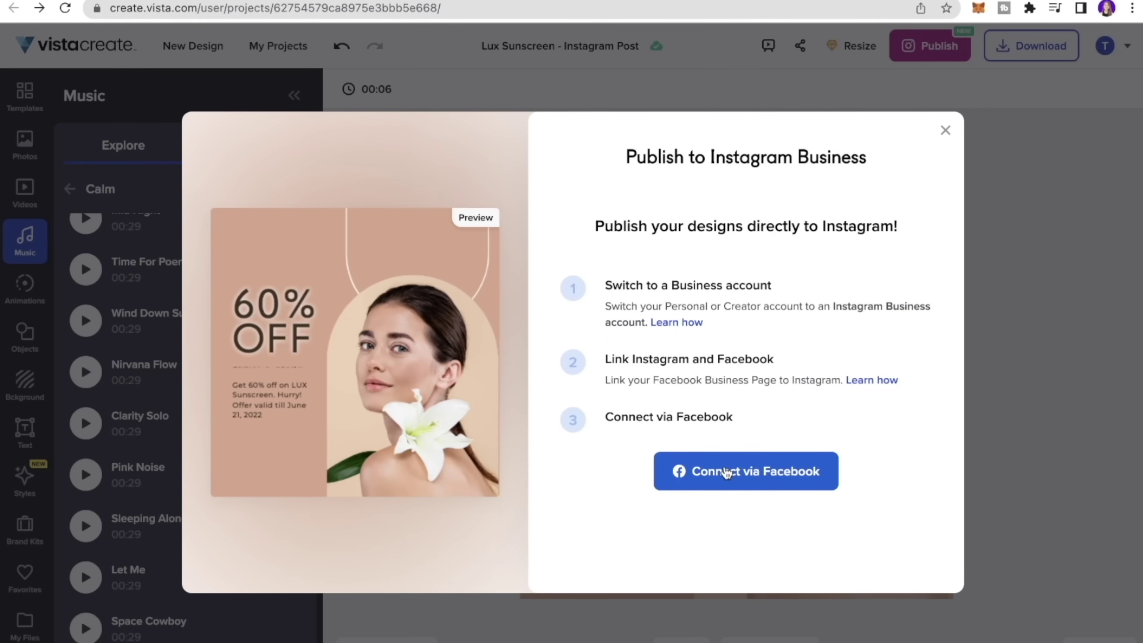
click(945, 131)
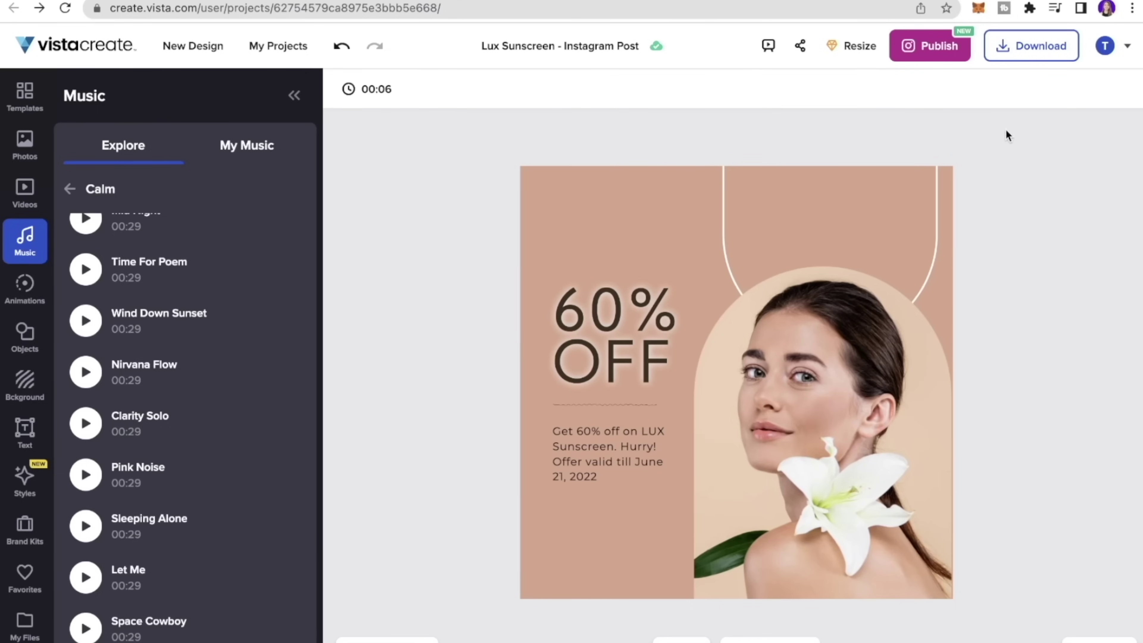
Review the available download formats and download the design as an MP4 instead of publishing it on Instagram
click(1034, 54)
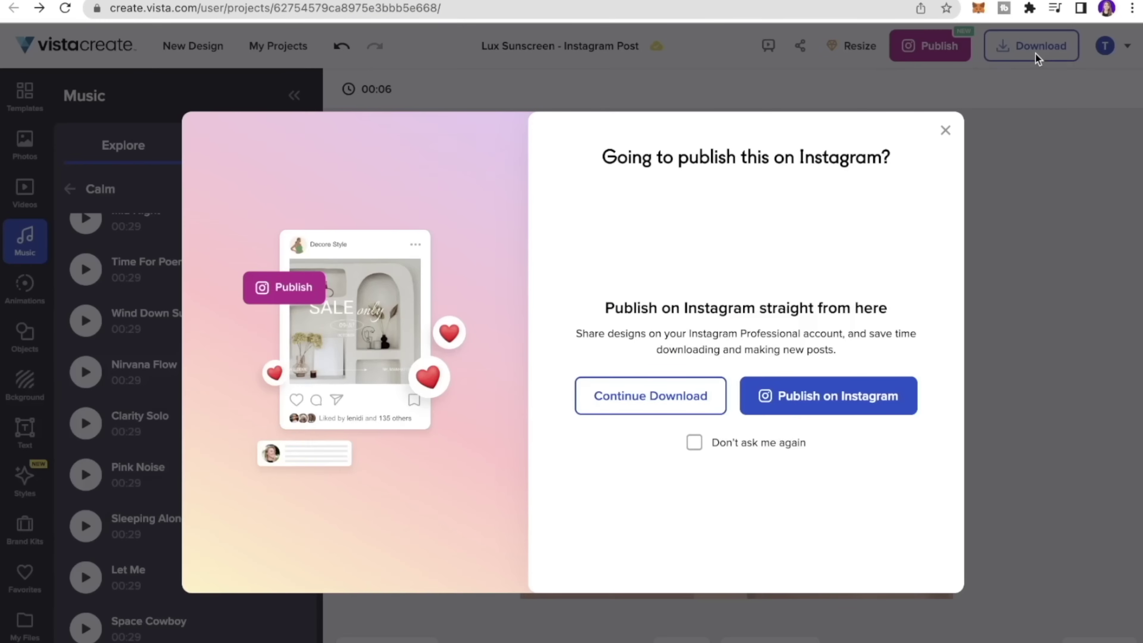
click(656, 398)
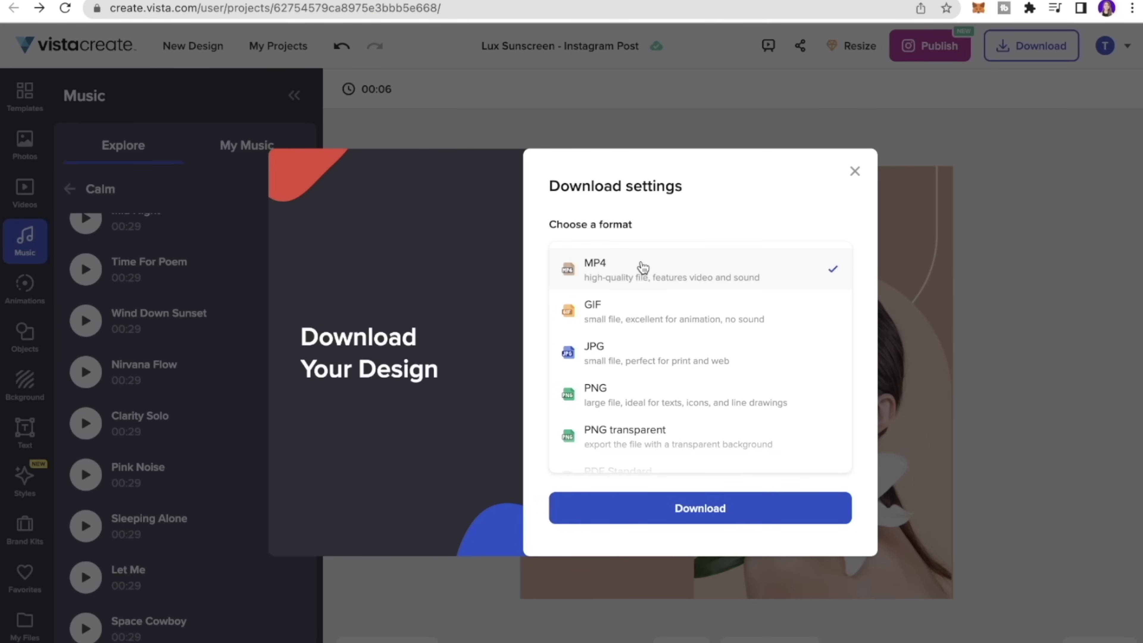
scroll(638, 317, down, 1)
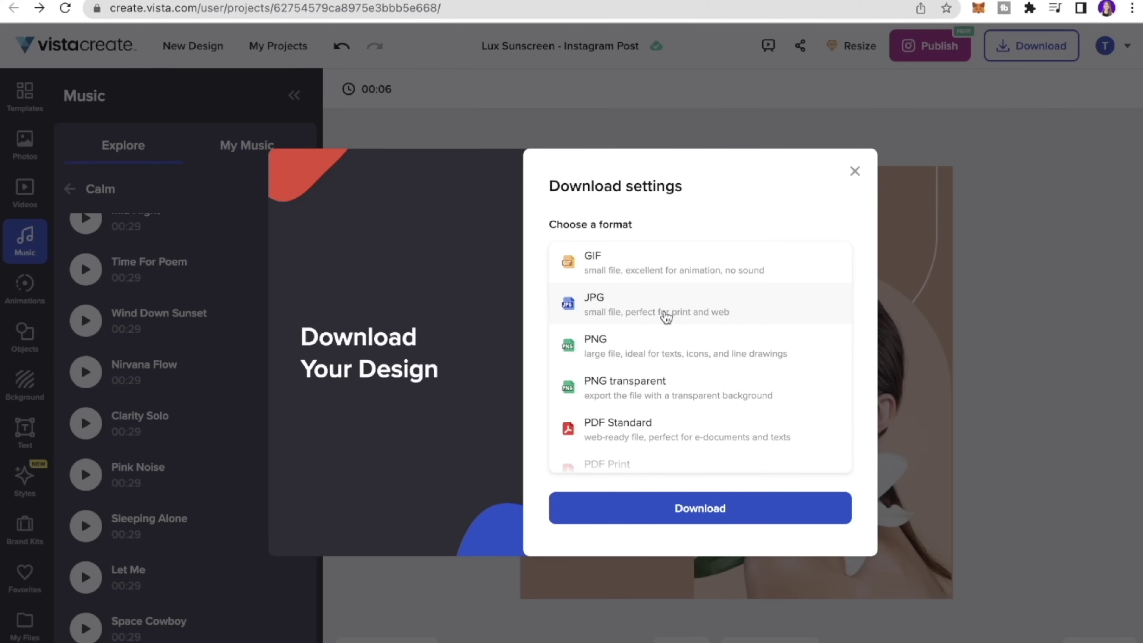
scroll(666, 317, down, 1)
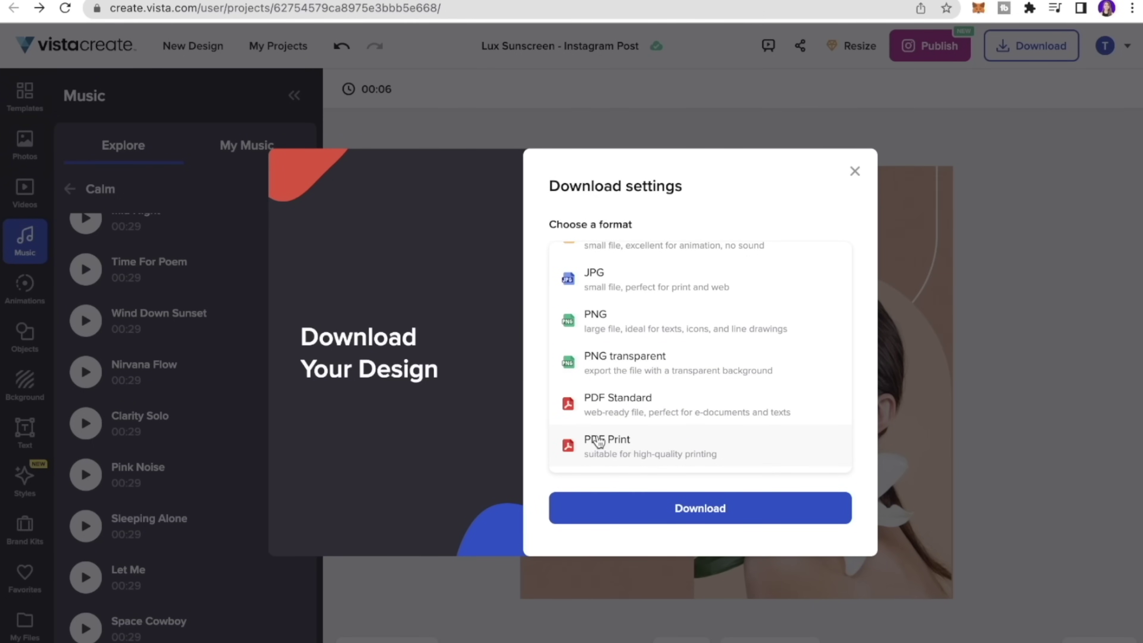
scroll(637, 360, up, 2)
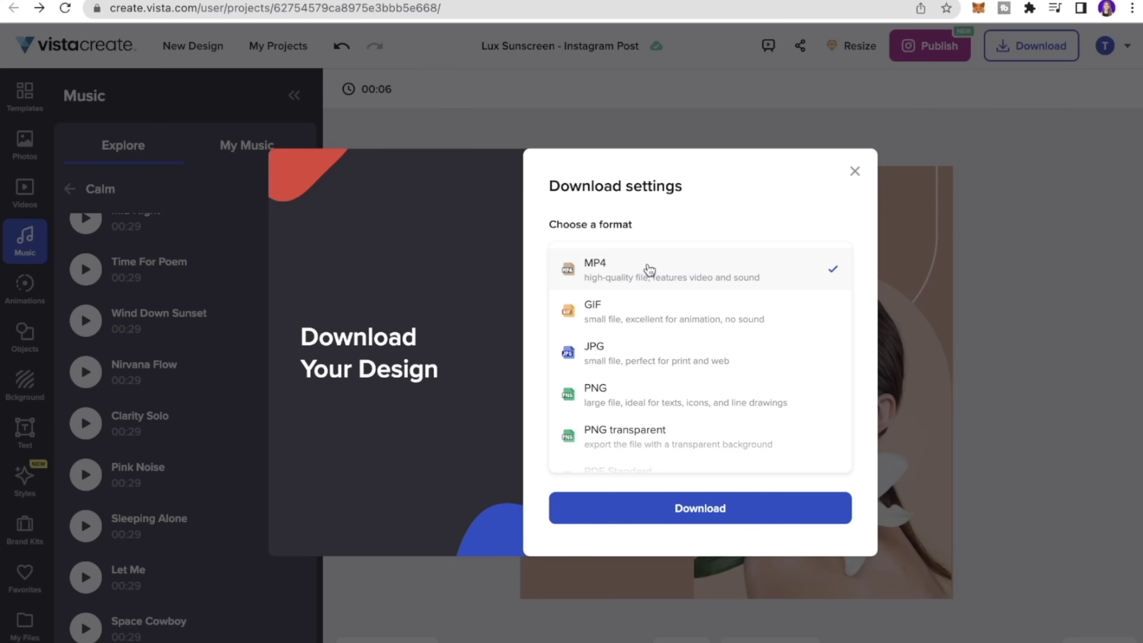
click(697, 513)
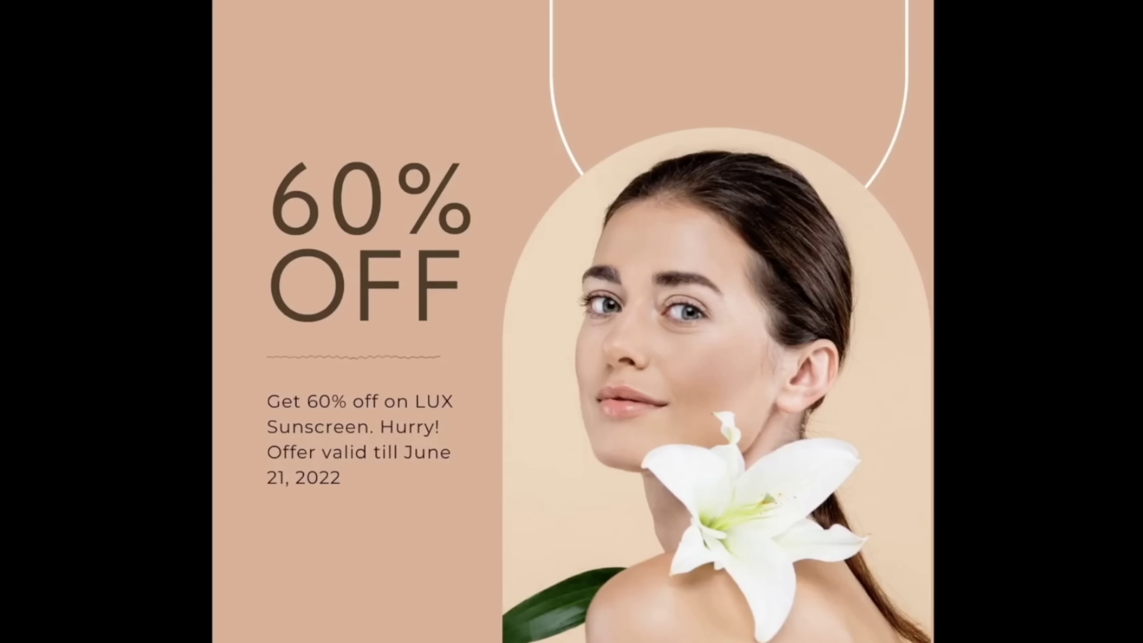
Browse the designs in VistaCreate's All Templates gallery
mouse_move(444, 534)
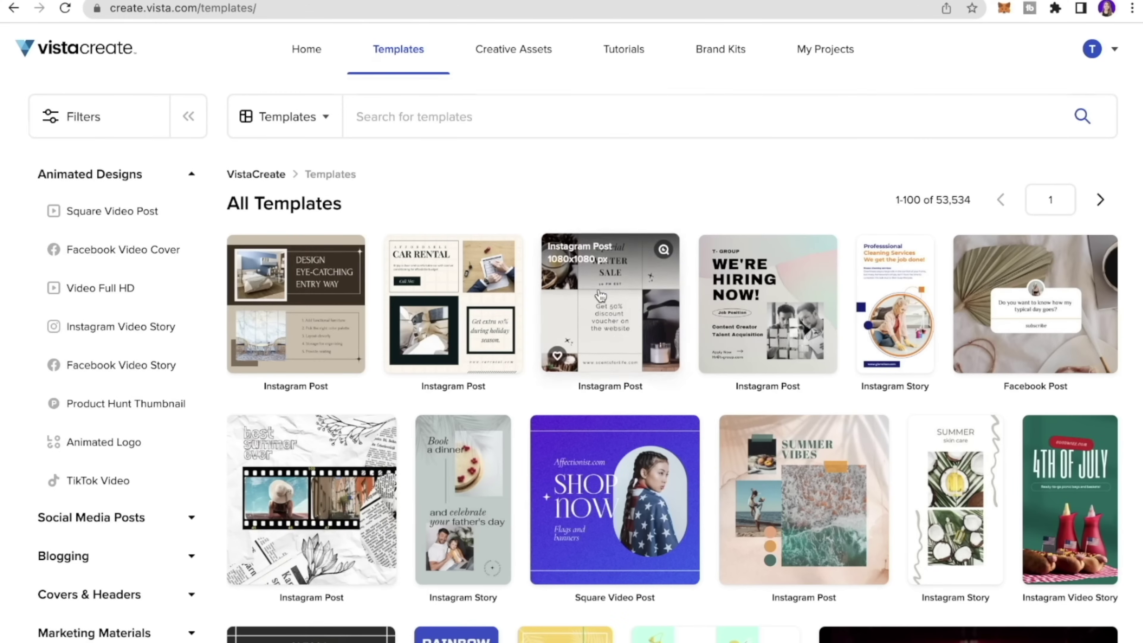
scroll(600, 295, down, 5)
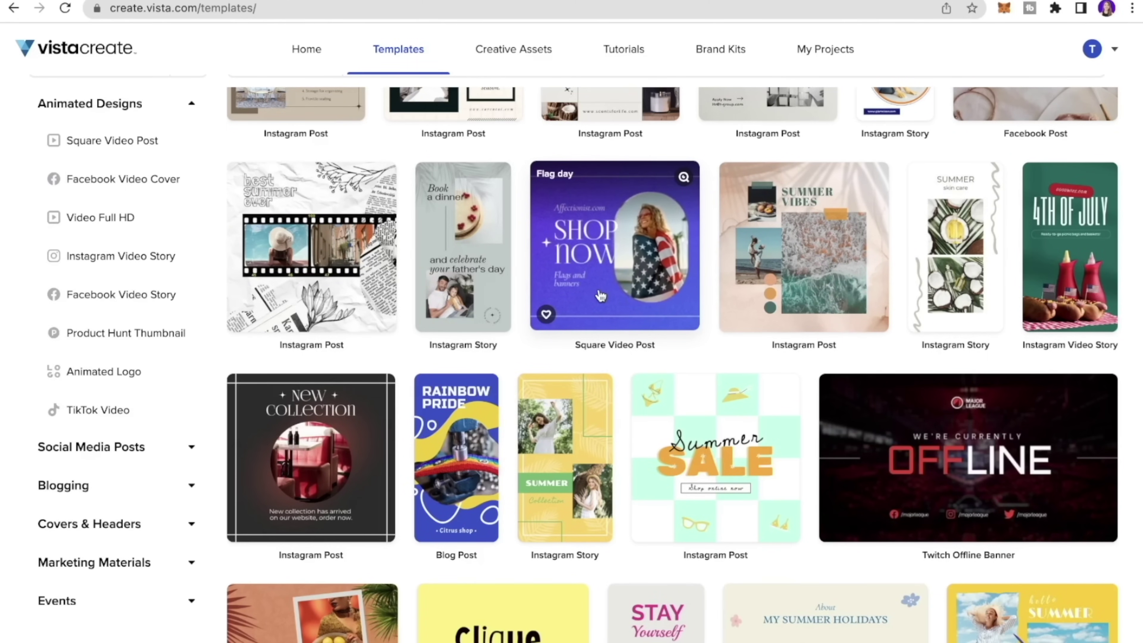
scroll(601, 296, down, 5)
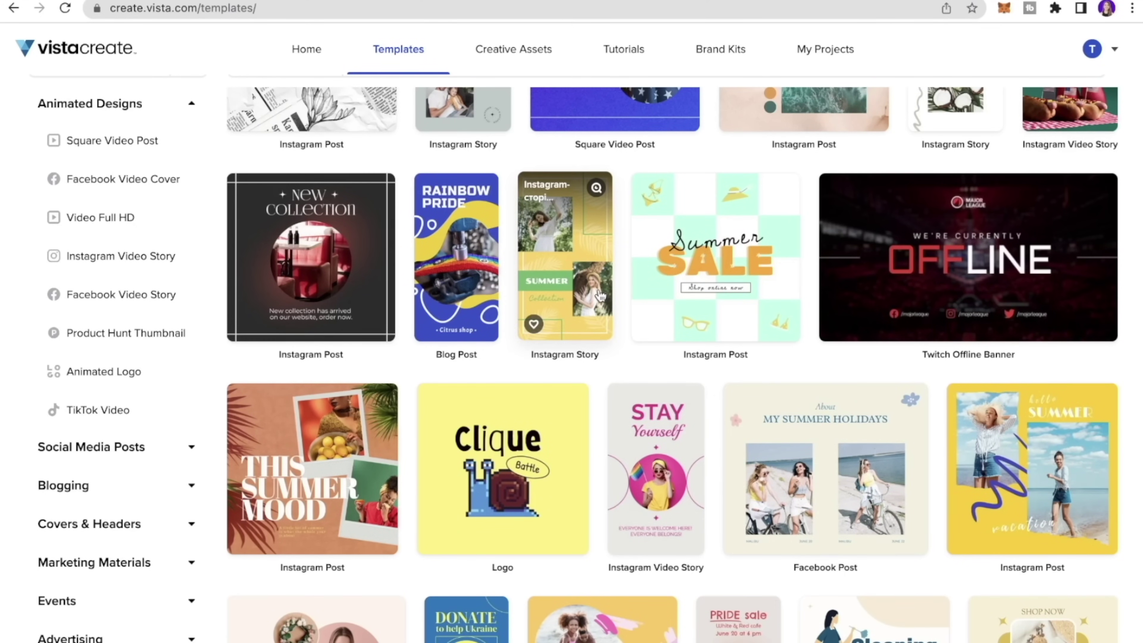
scroll(600, 296, down, 3)
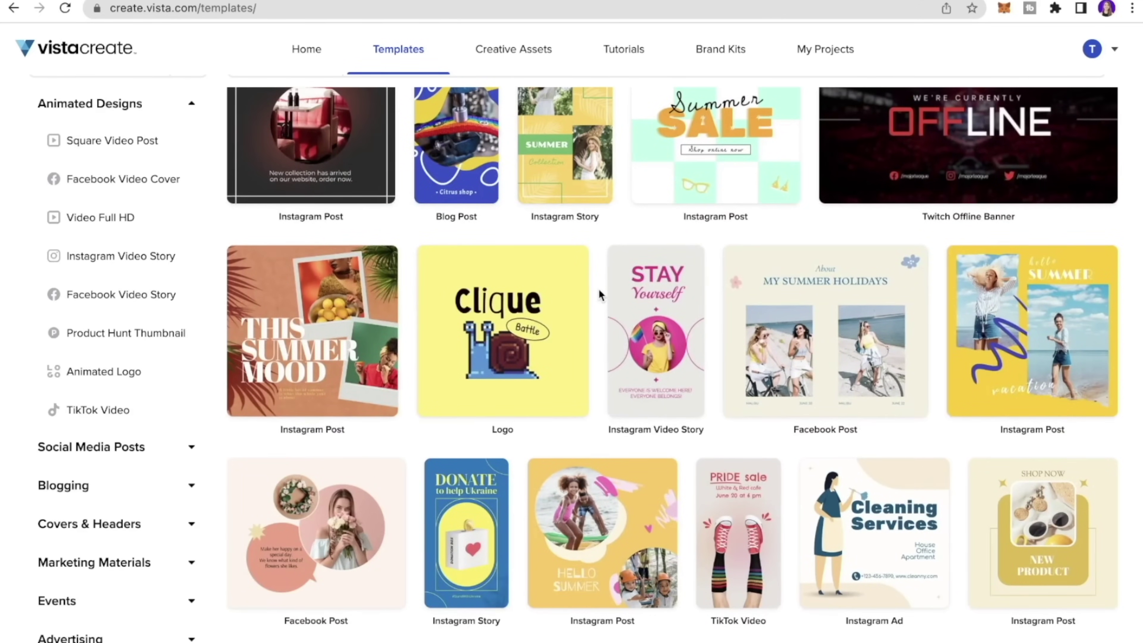